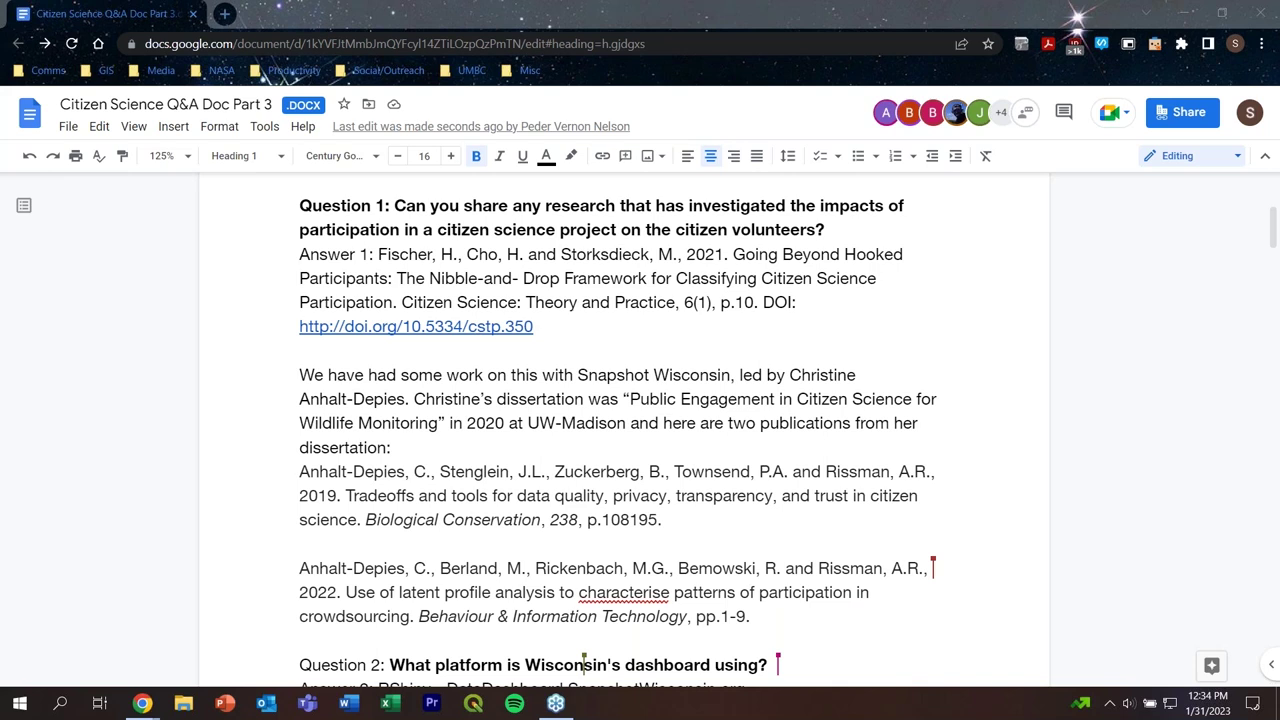
Add a paragraph at the end of Answer 1: "The National Academies released a report that highlights the efforts of Citizen Science as well."
{"action": "left_click", "coordinate": [586, 330]}
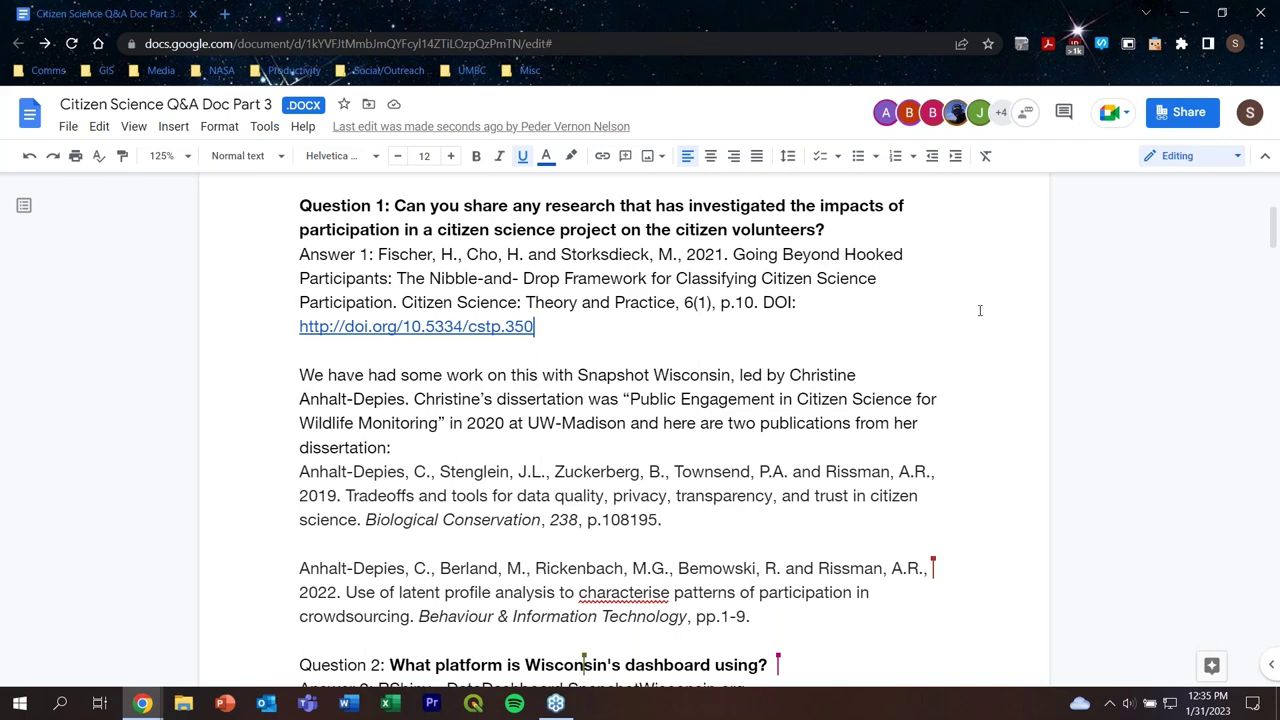
{"action": "scroll", "coordinate": [980, 310], "scroll_direction": "down", "scroll_amount": 2}
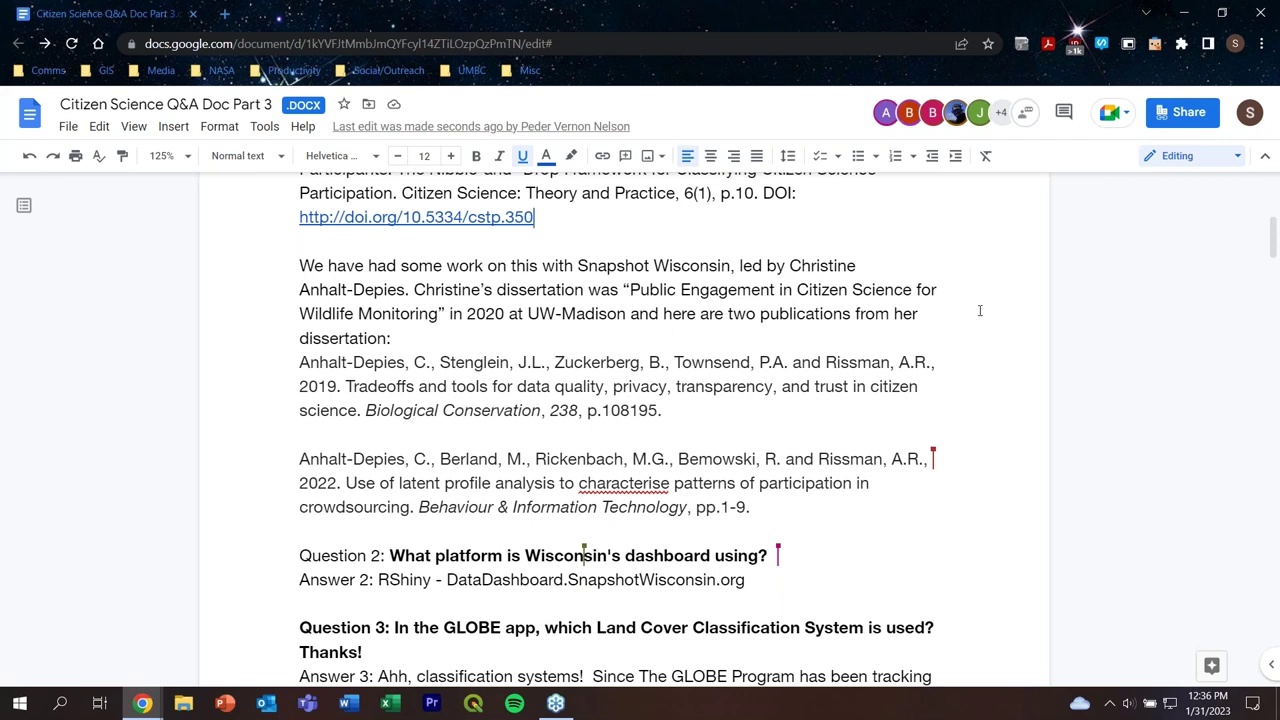
{"action": "left_click", "coordinate": [770, 508]}
{"action": "key", "text": "Return"}
{"action": "key", "text": "Return"}
{"action": "type", "text": "The "}
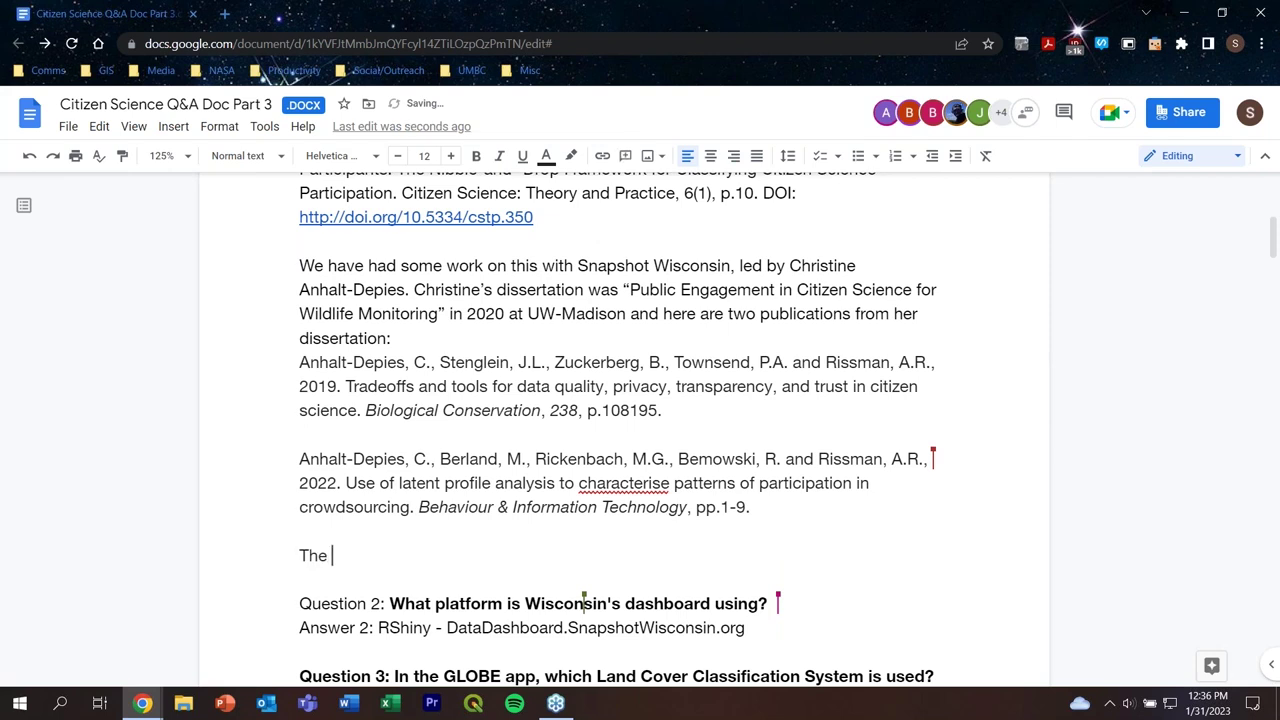
{"action": "type", "text": "National Ac"}
{"action": "type", "text": "ademi"}
{"action": "type", "text": "es rele"}
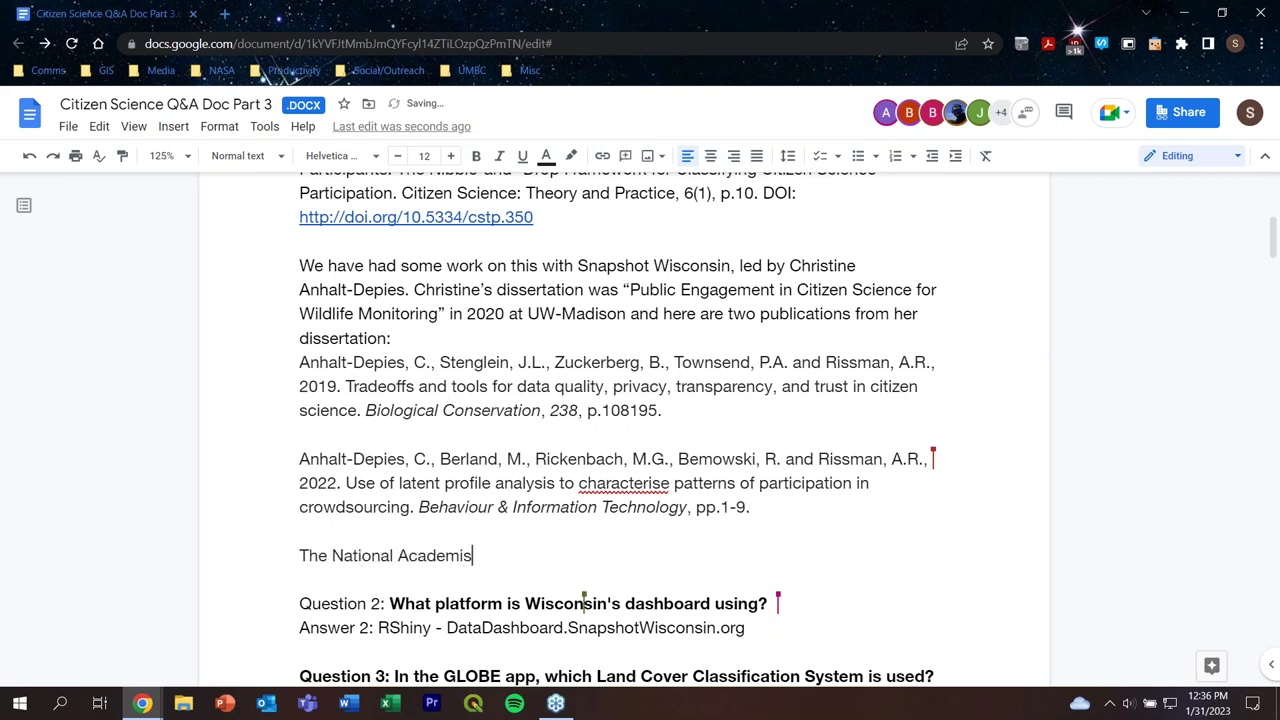
{"action": "type", "text": "ased a "}
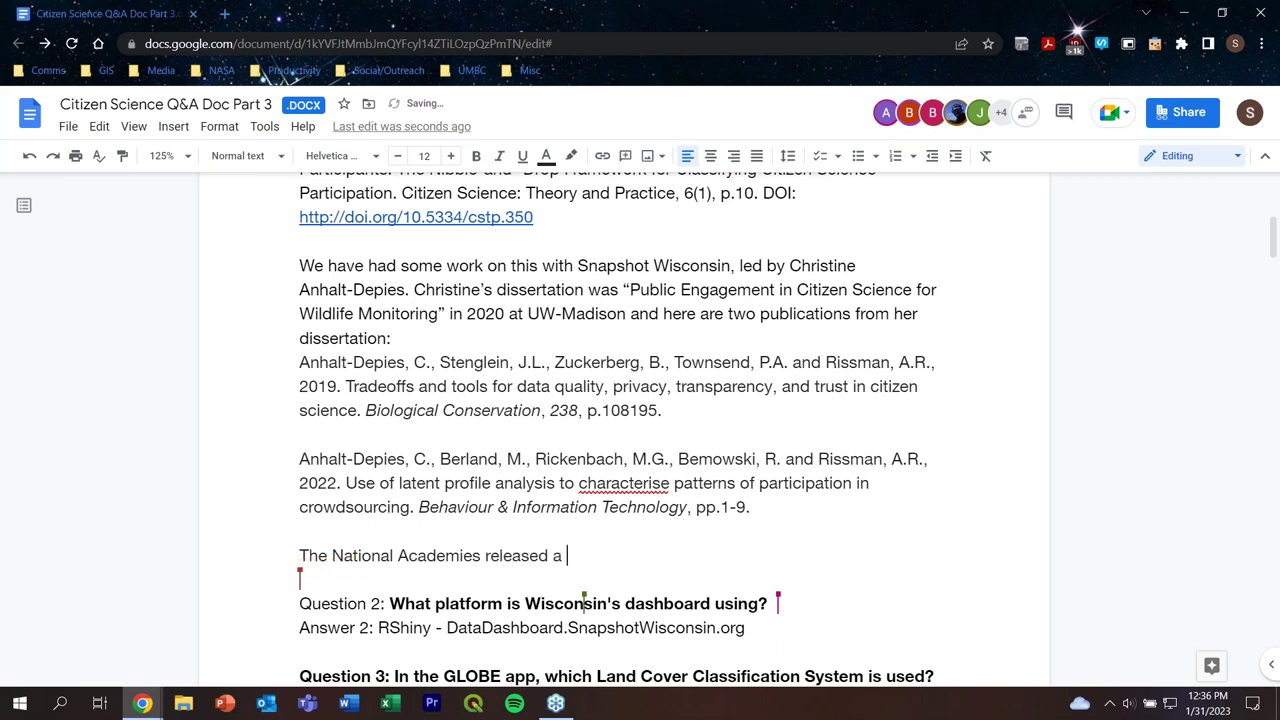
{"action": "type", "text": "reportt"}
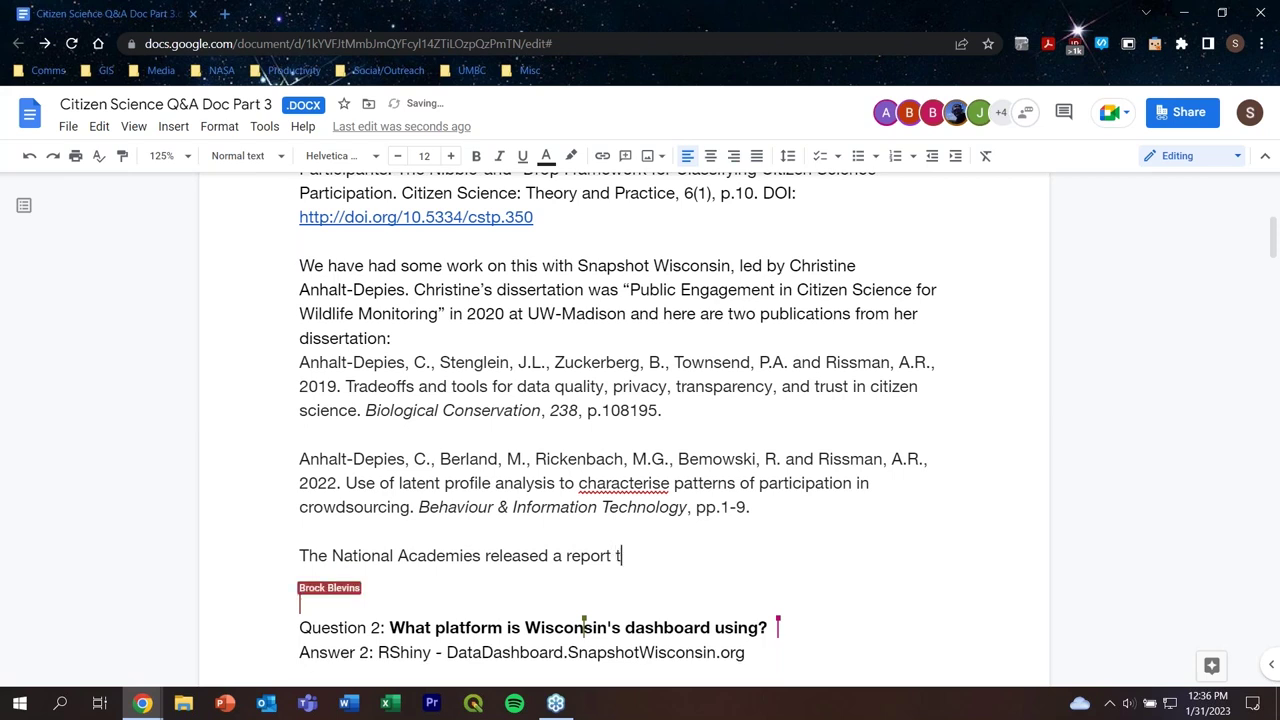
{"action": "type", "text": "that highlig"}
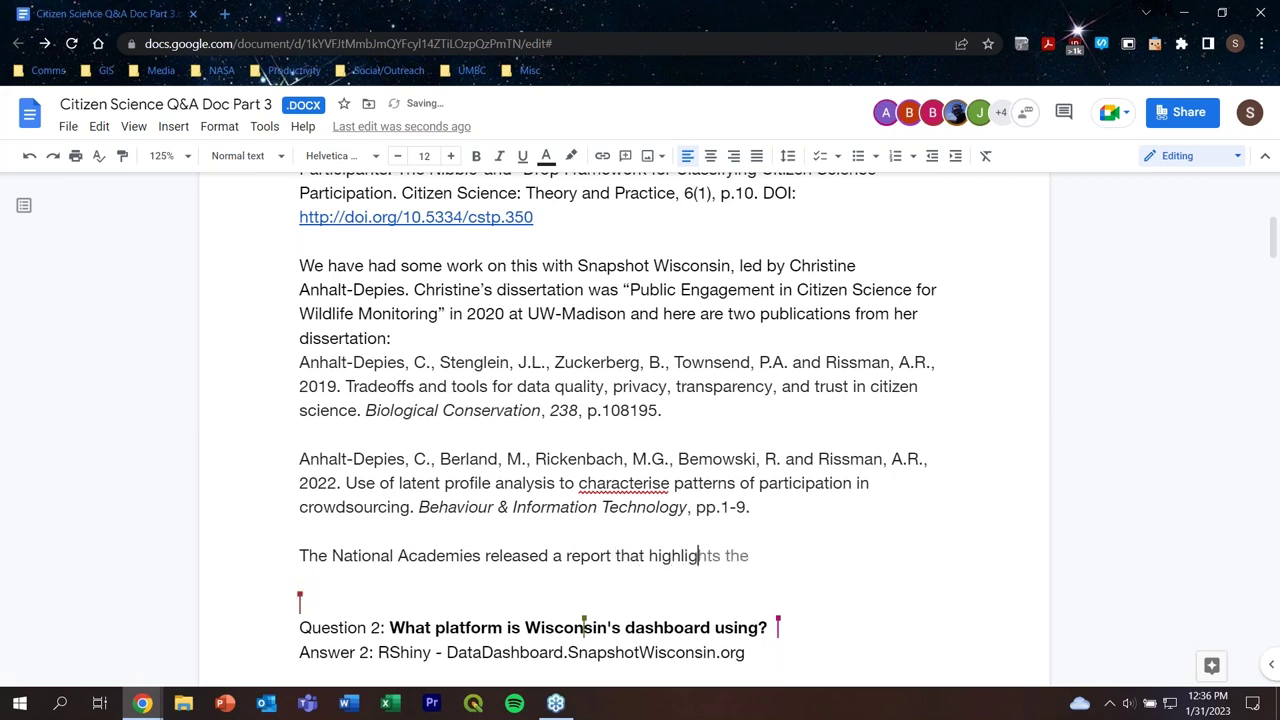
{"action": "type", "text": "hts the efforts o"}
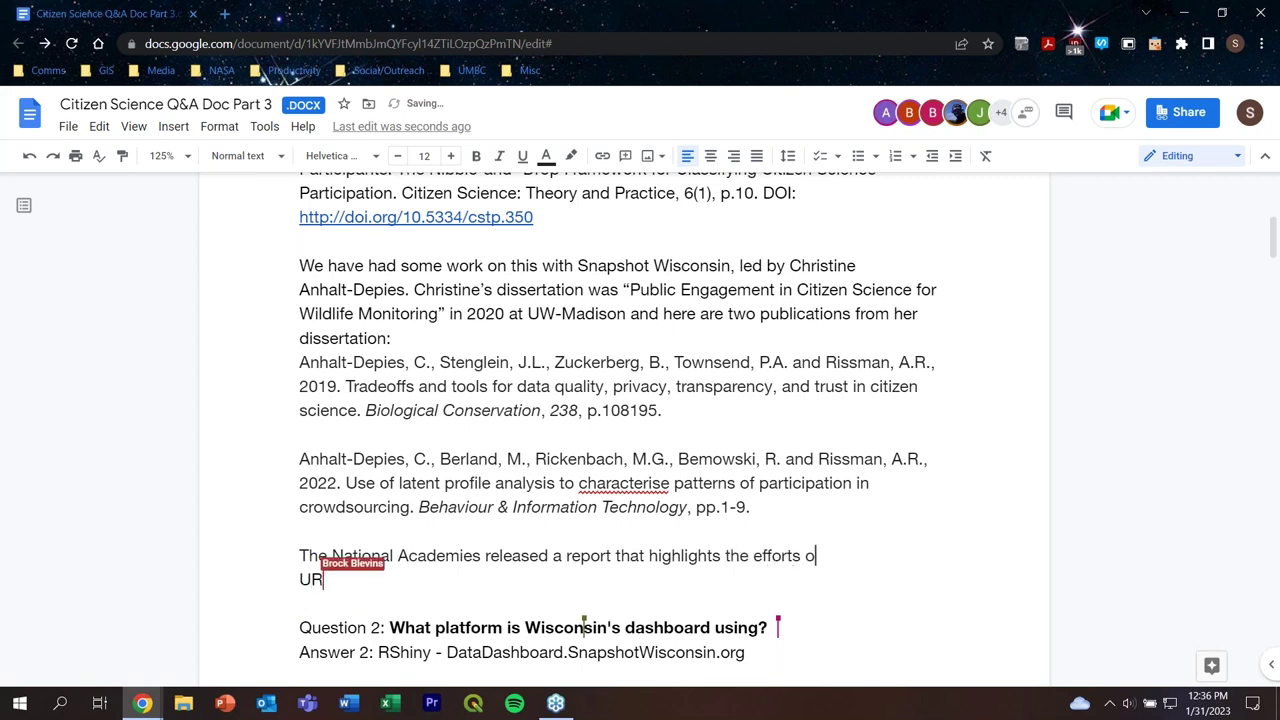
{"action": "type", "text": "f Cit"}
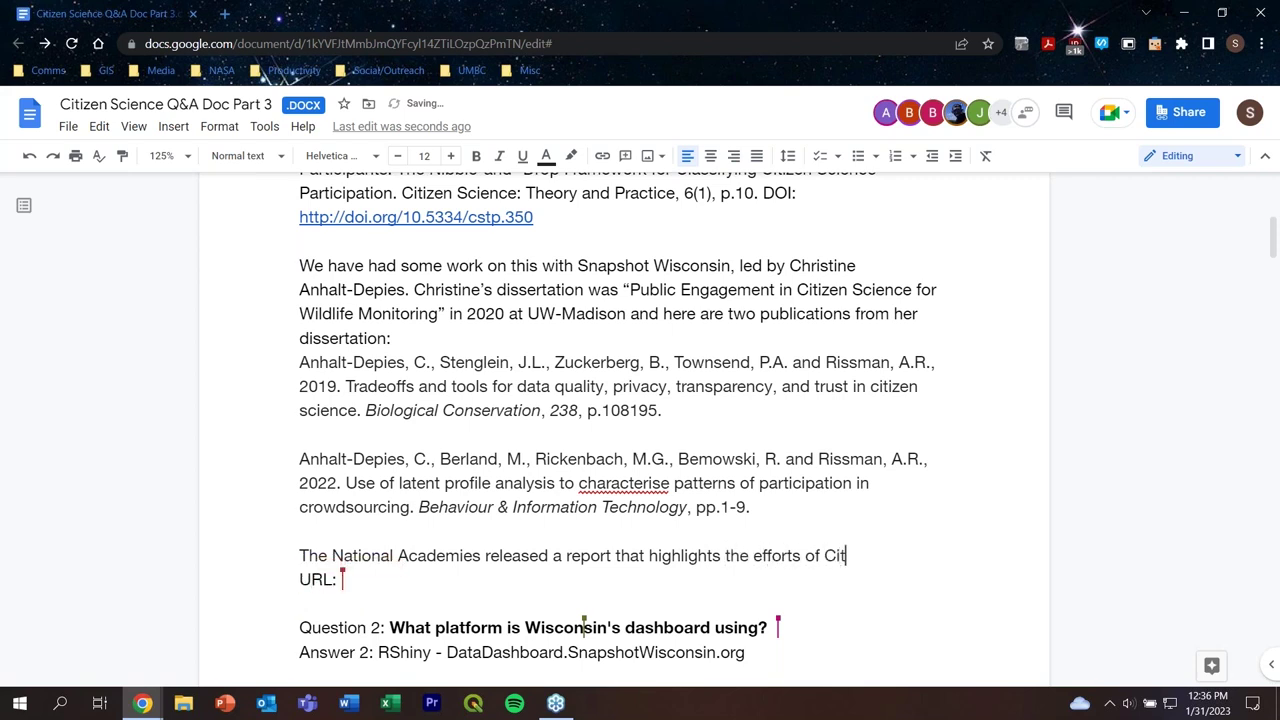
{"action": "type", "text": "izen Science as well."}
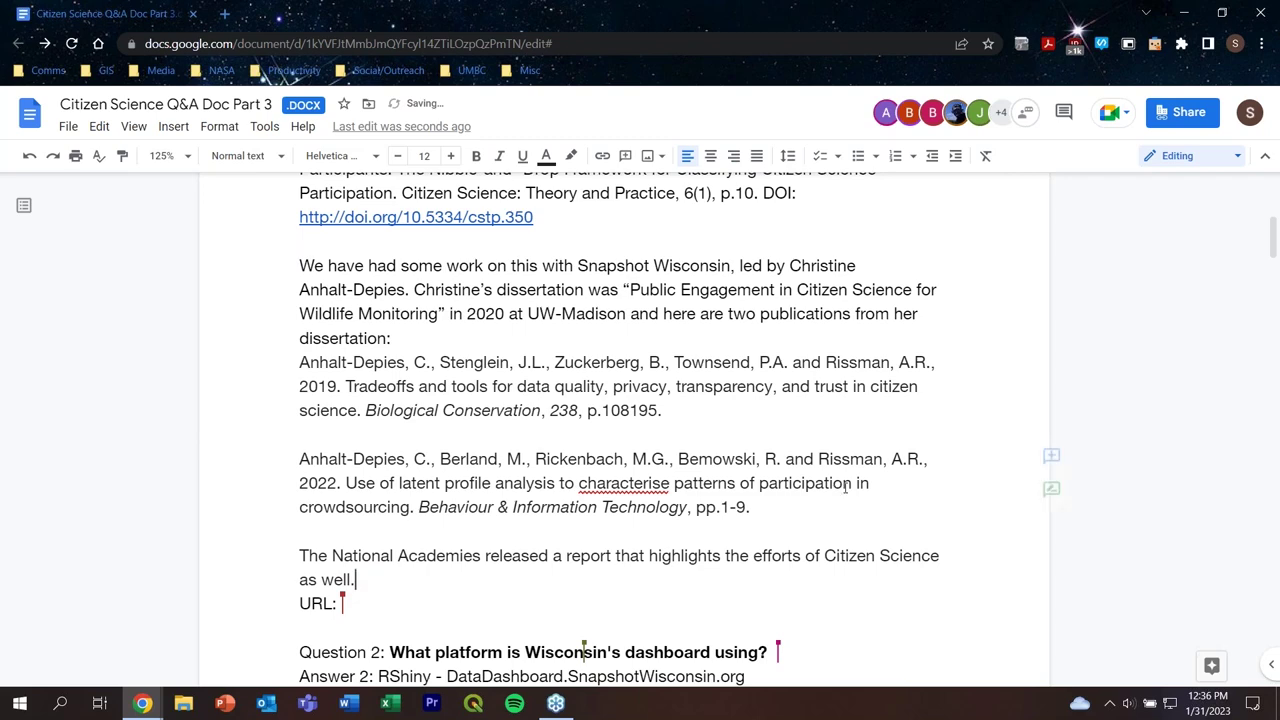
Read through the entries from Question 2 about Wisconsin's dashboard to Question 5 about species range maps
{"action": "scroll", "coordinate": [848, 484], "scroll_direction": "down", "scroll_amount": 4}
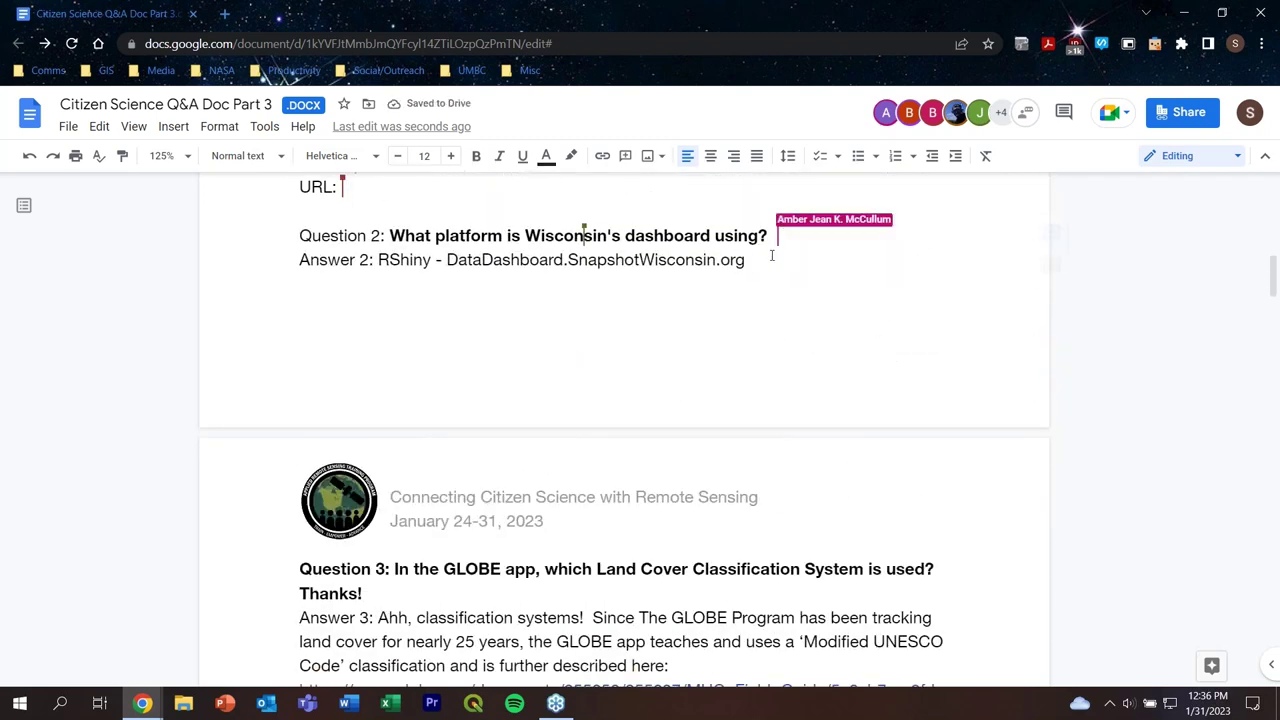
{"action": "scroll", "coordinate": [768, 260], "scroll_direction": "up", "scroll_amount": 1}
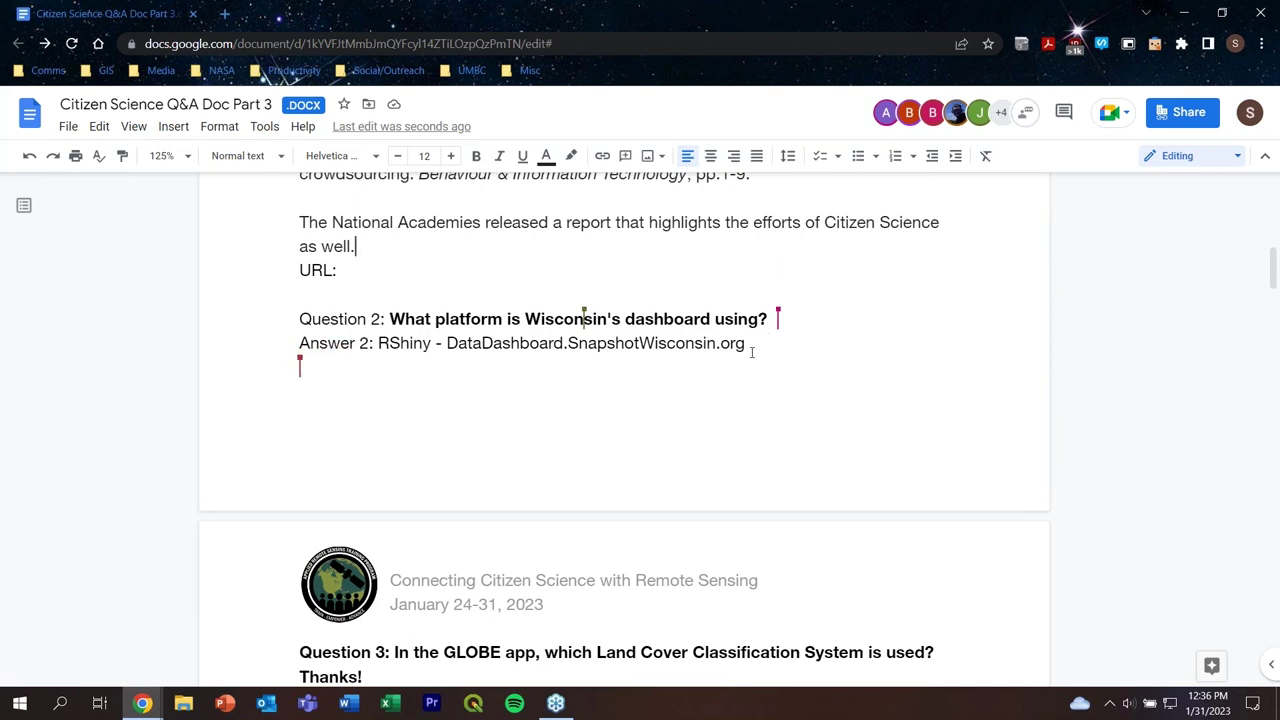
{"action": "left_click", "coordinate": [752, 350]}
{"action": "left_click", "coordinate": [748, 353]}
{"action": "scroll", "coordinate": [636, 352], "scroll_direction": "down", "scroll_amount": 5}
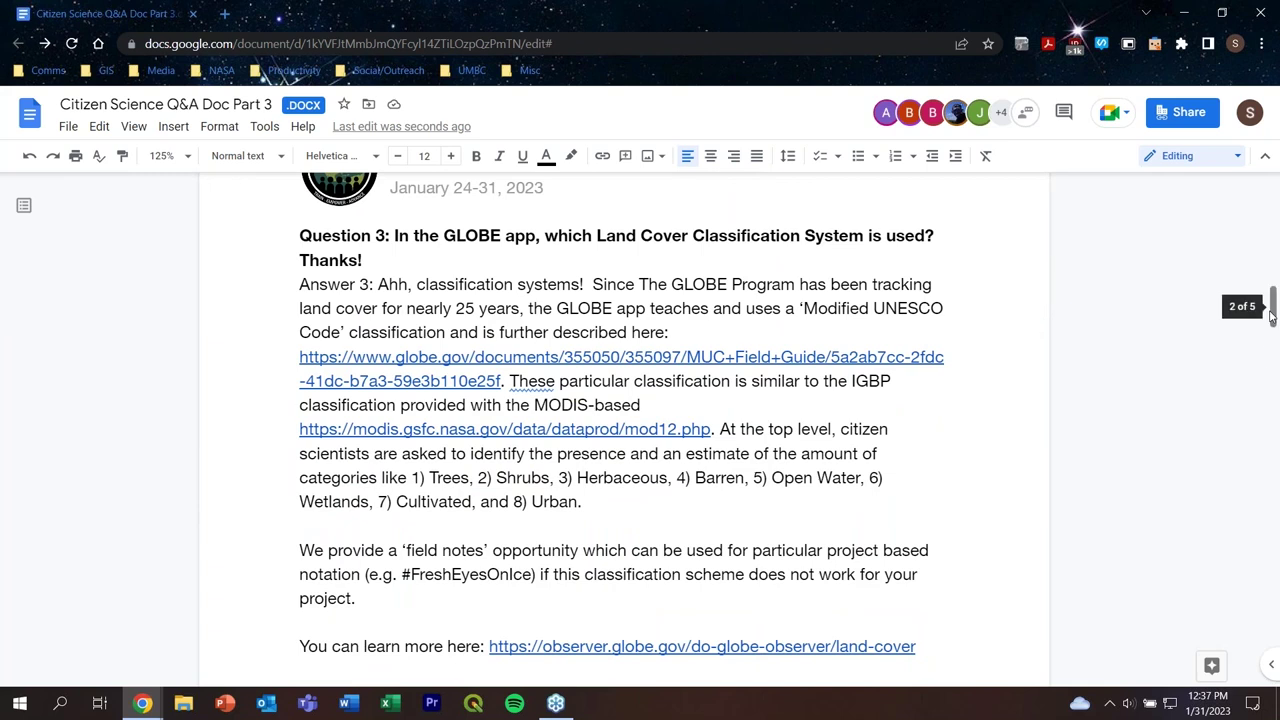
{"action": "left_click_drag", "start_coordinate": [1272, 314], "coordinate": [1272, 317]}
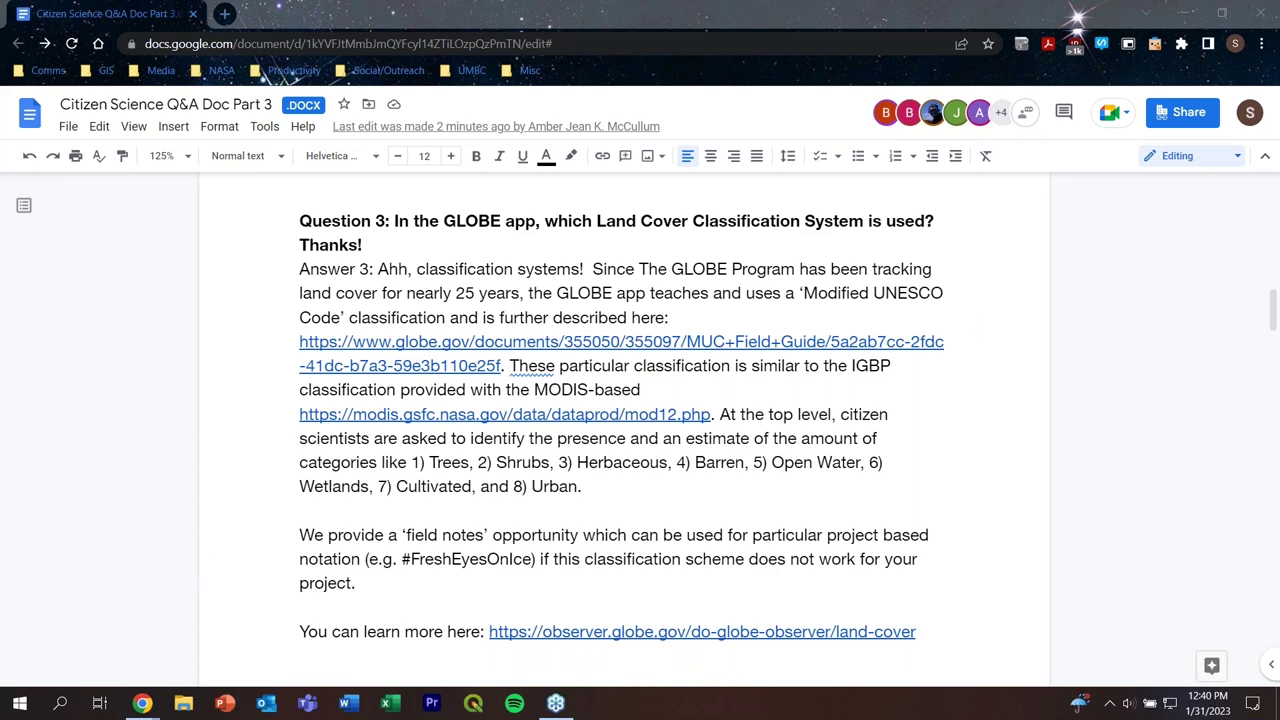
{"action": "left_click", "coordinate": [895, 422]}
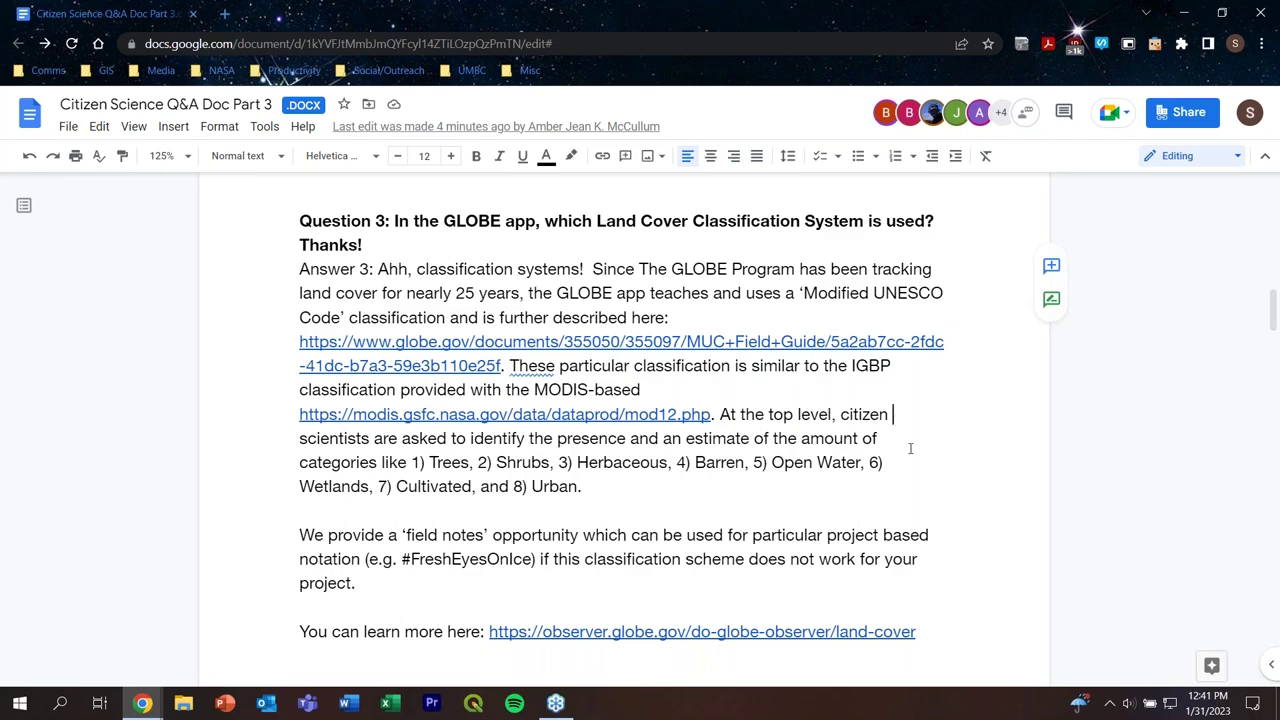
{"action": "scroll", "coordinate": [920, 463], "scroll_direction": "down", "scroll_amount": 5}
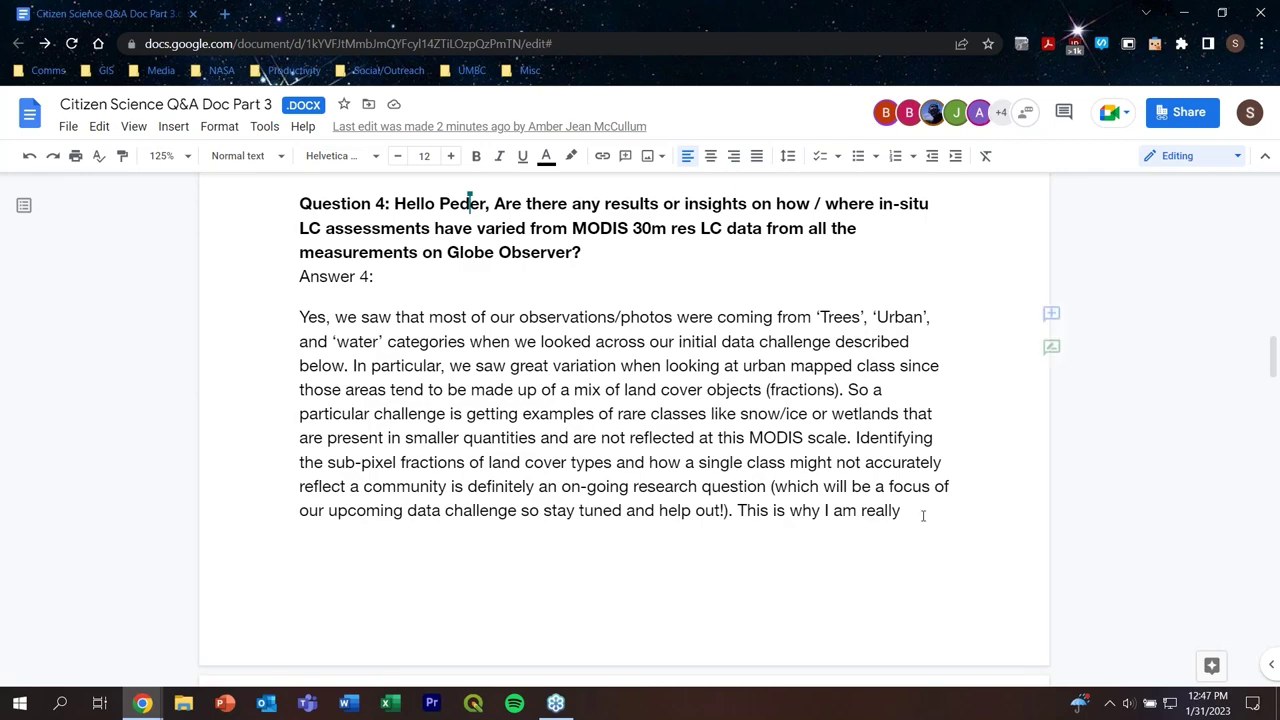
{"action": "scroll", "coordinate": [923, 514], "scroll_direction": "down", "scroll_amount": 6}
{"action": "scroll", "coordinate": [905, 551], "scroll_direction": "down", "scroll_amount": 3}
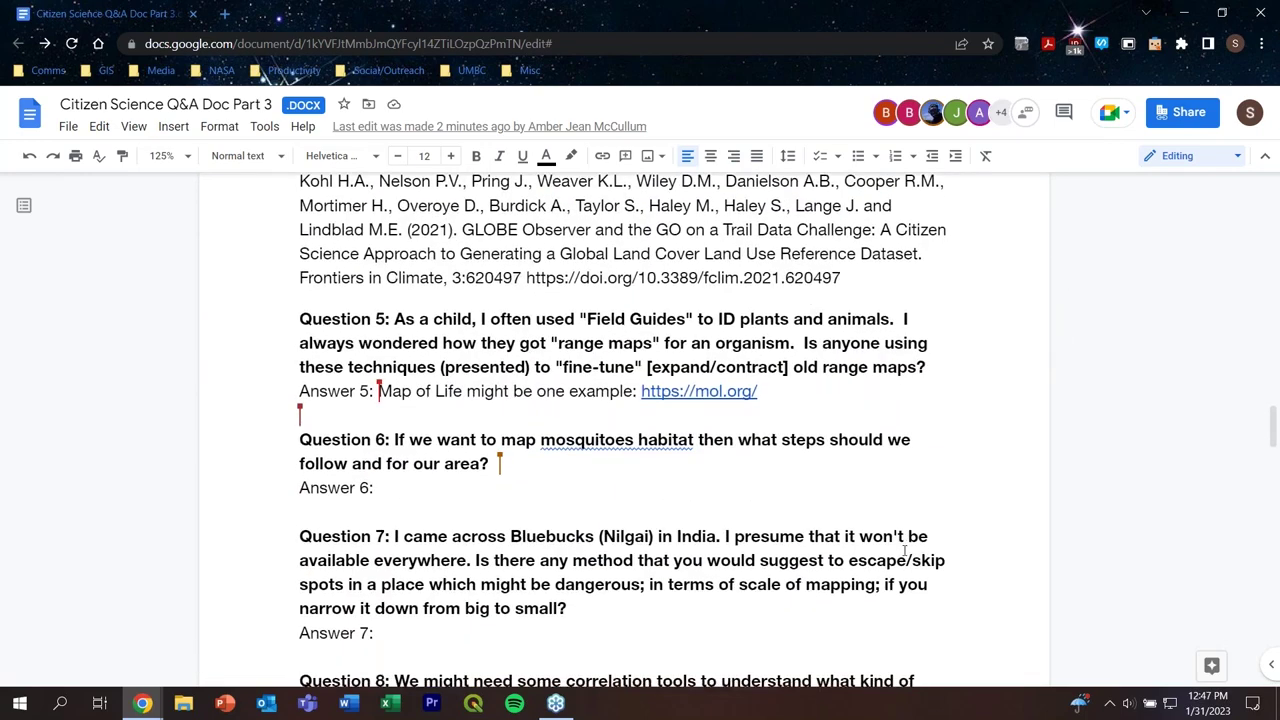
Correct "polder" to "older" in Answer 5's sentence about distribution maps made from specimen collection data
{"action": "left_click", "coordinate": [804, 296]}
{"action": "left_click", "coordinate": [918, 320]}
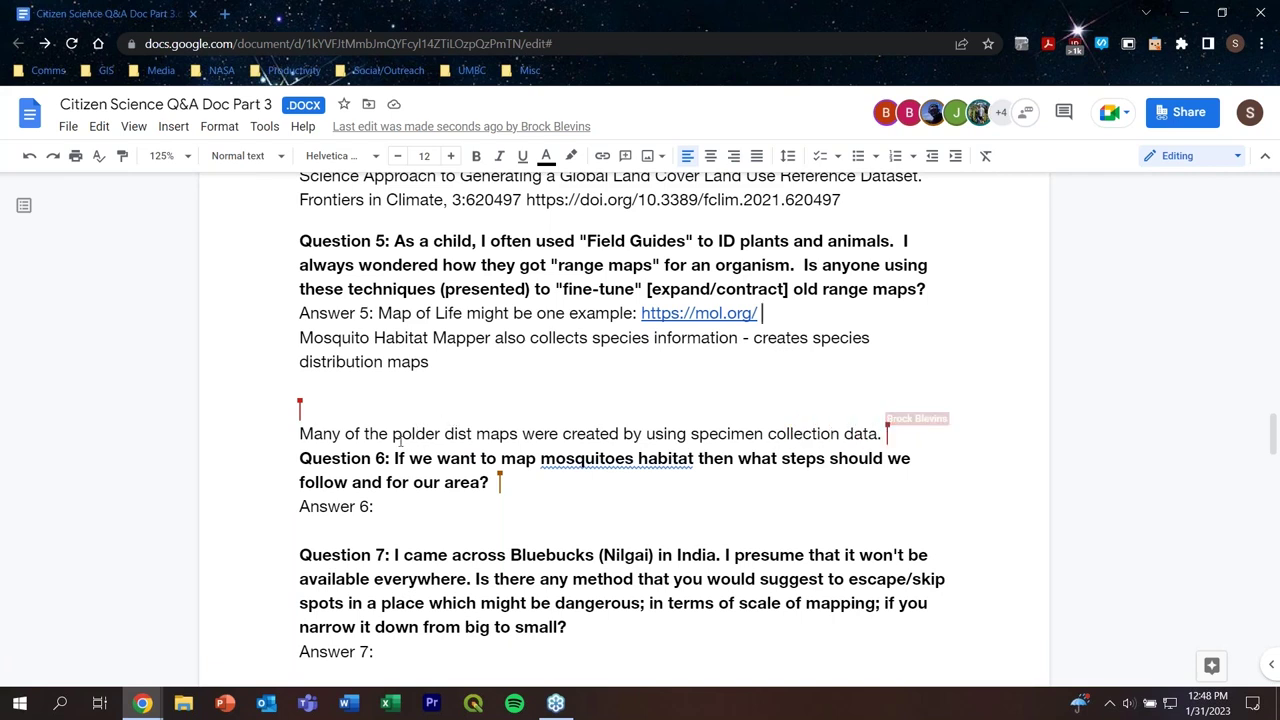
{"action": "key", "text": "BackSpace"}
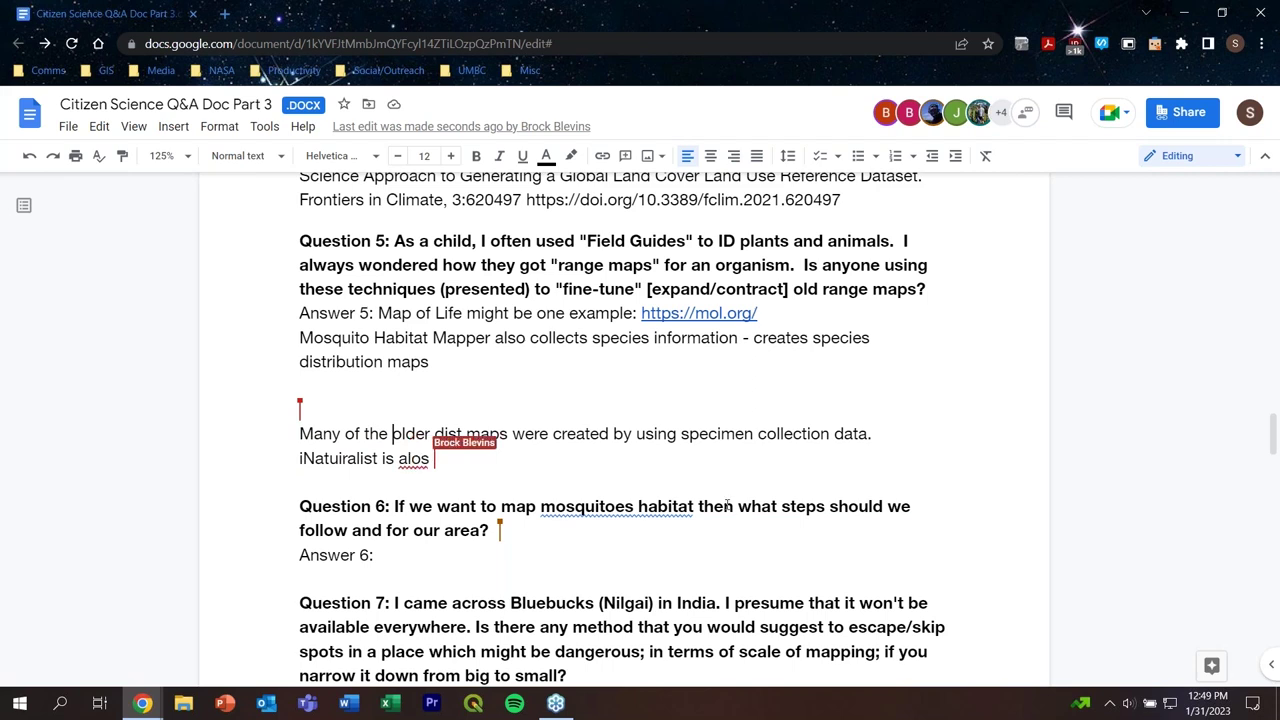
Add a paragraph to Answer 5: "Expanding science and the creation of these databases beyond a few people and resources is what this is all about."
{"action": "left_click", "coordinate": [468, 555]}
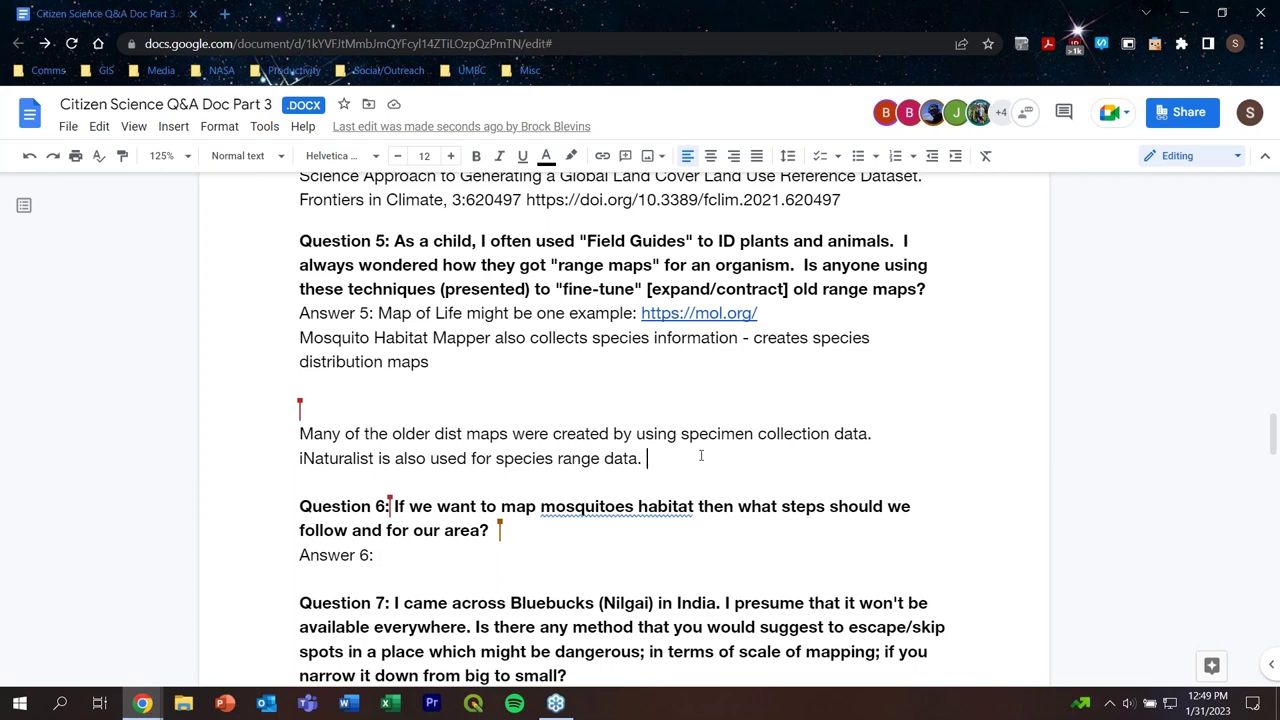
{"action": "key", "text": "Return"}
{"action": "key", "text": "Return"}
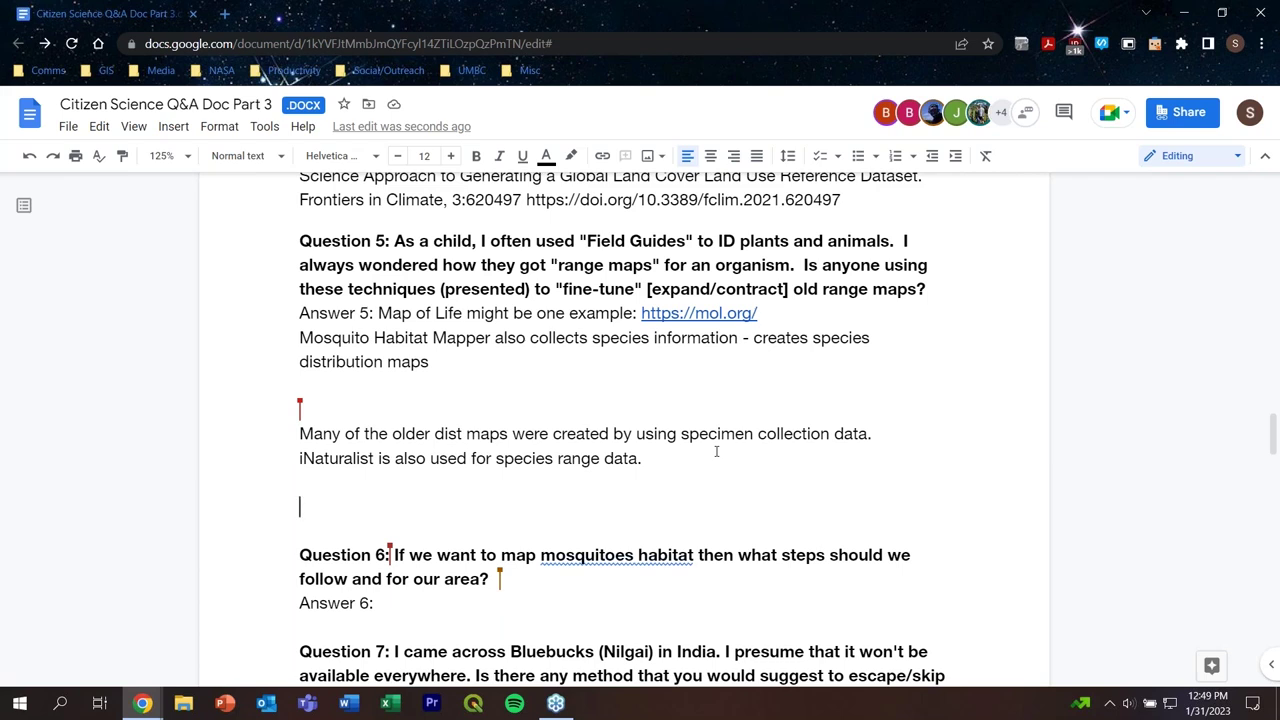
{"action": "type", "text": "Expanding "}
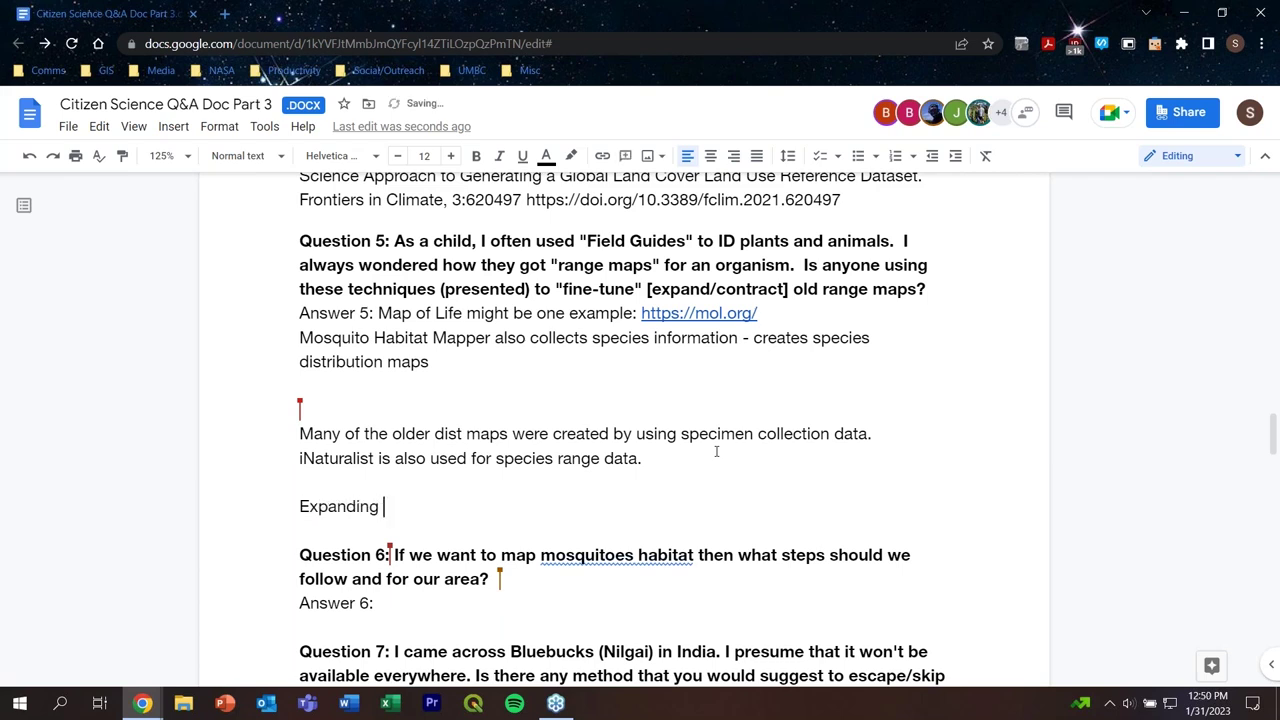
{"action": "type", "text": "scince"}
{"action": "key", "text": "BackSpace"}
{"action": "key", "text": "BackSpace"}
{"action": "key", "text": "BackSpace"}
{"action": "type", "text": "ence and "}
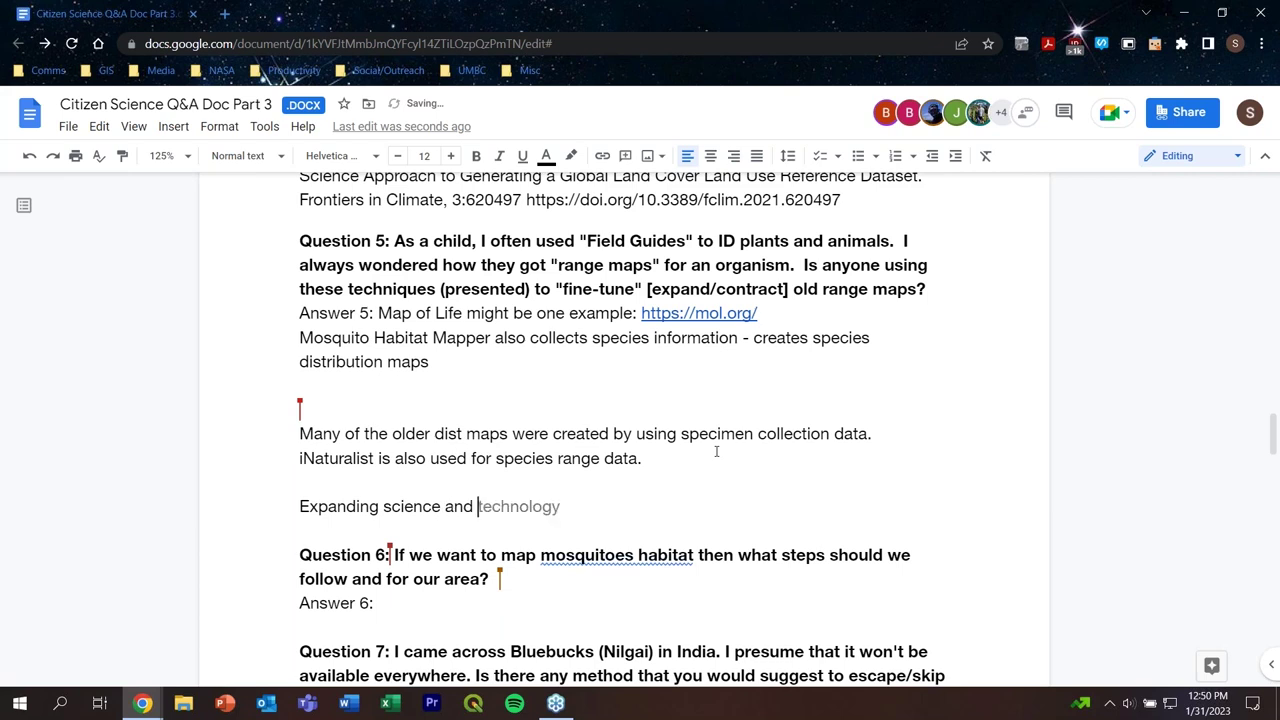
{"action": "type", "text": "the creation of t"}
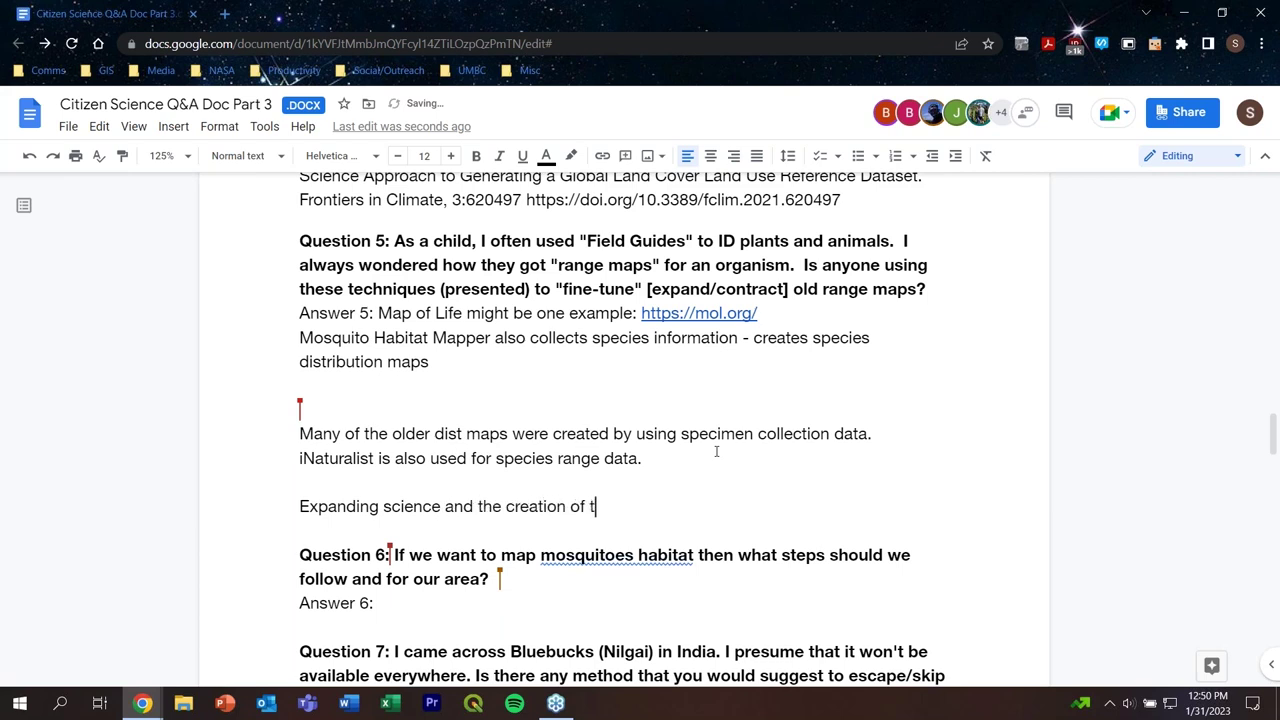
{"action": "type", "text": "hese databases be"}
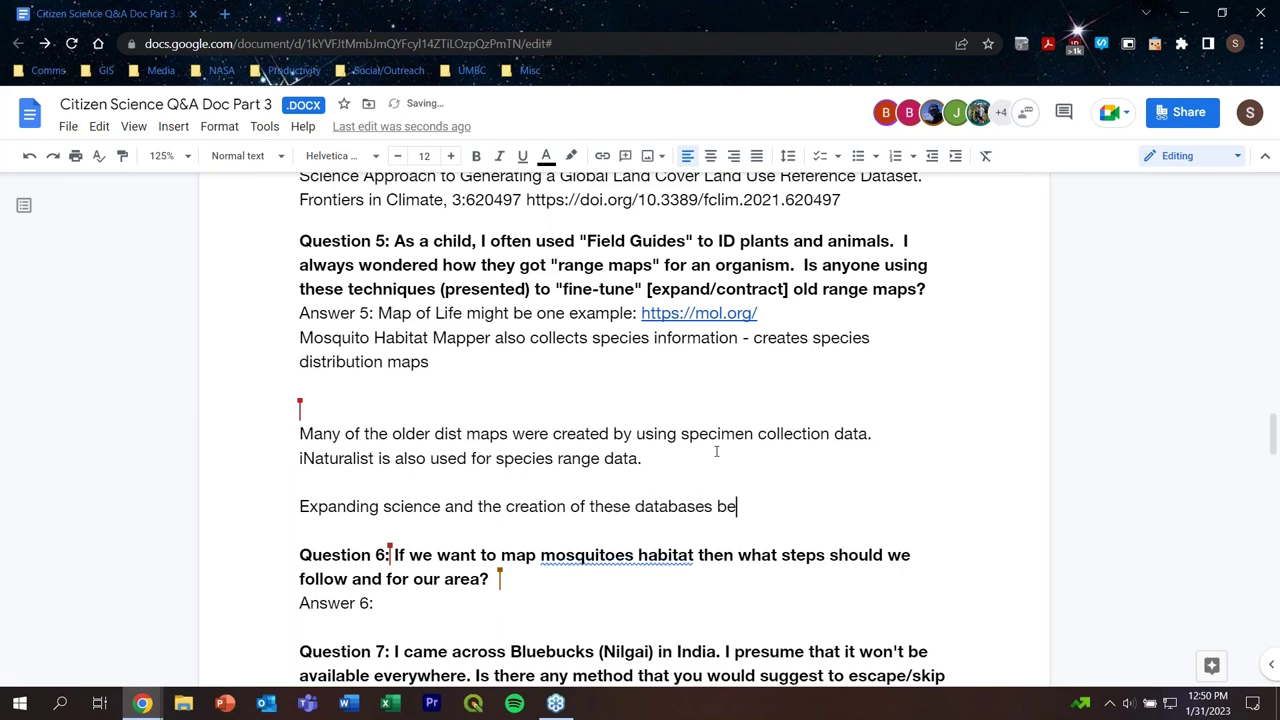
{"action": "type", "text": "yond a few people "}
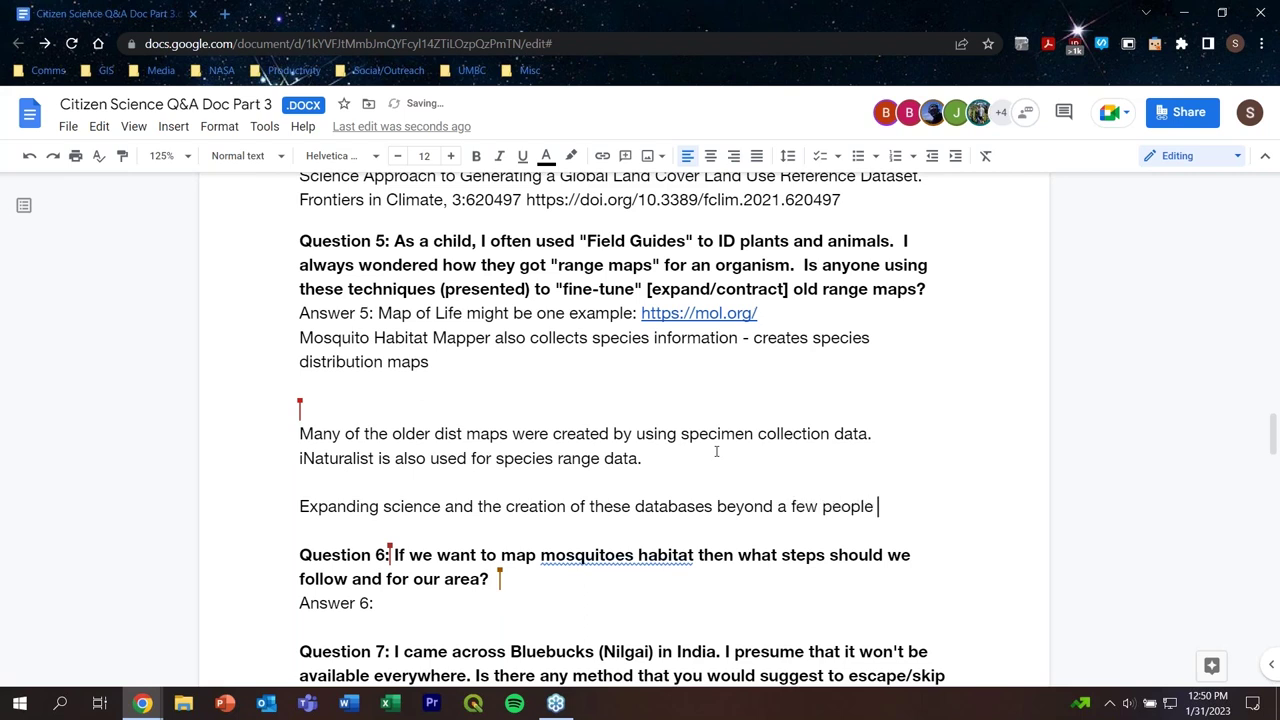
{"action": "type", "text": "and resources w"}
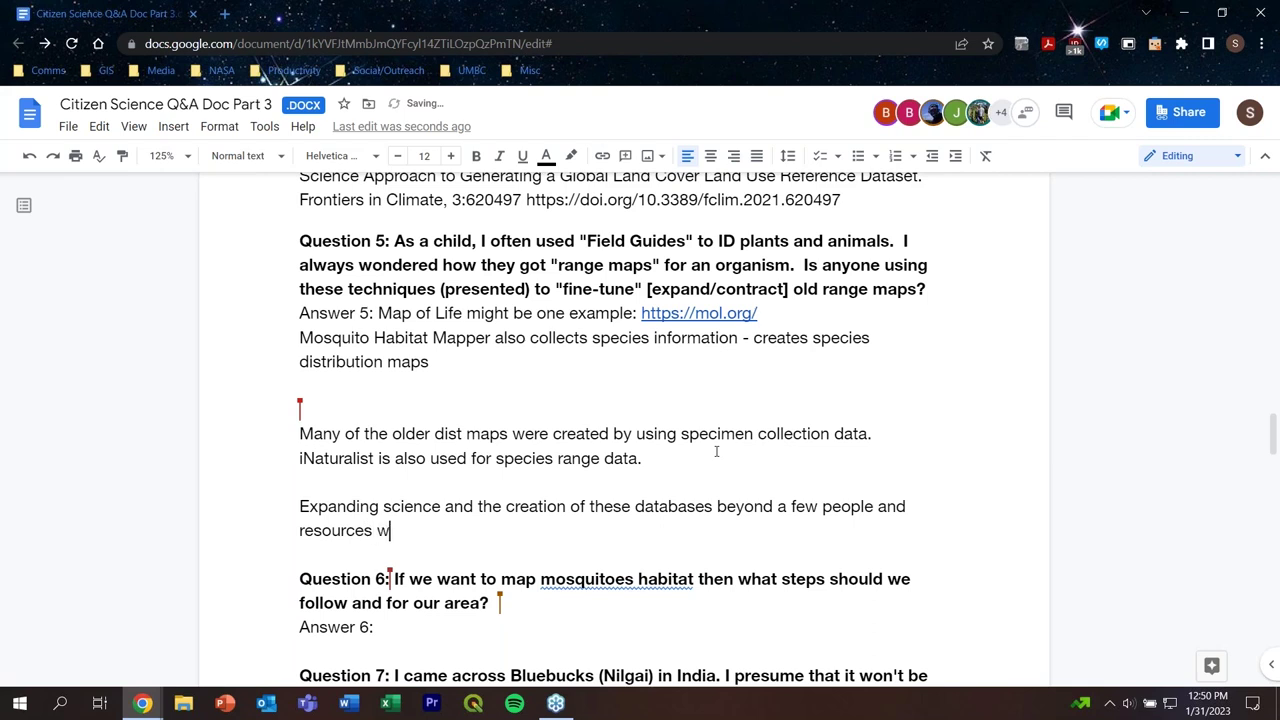
{"action": "key", "text": "BackSpace"}
{"action": "type", "text": "is what this is all about"}
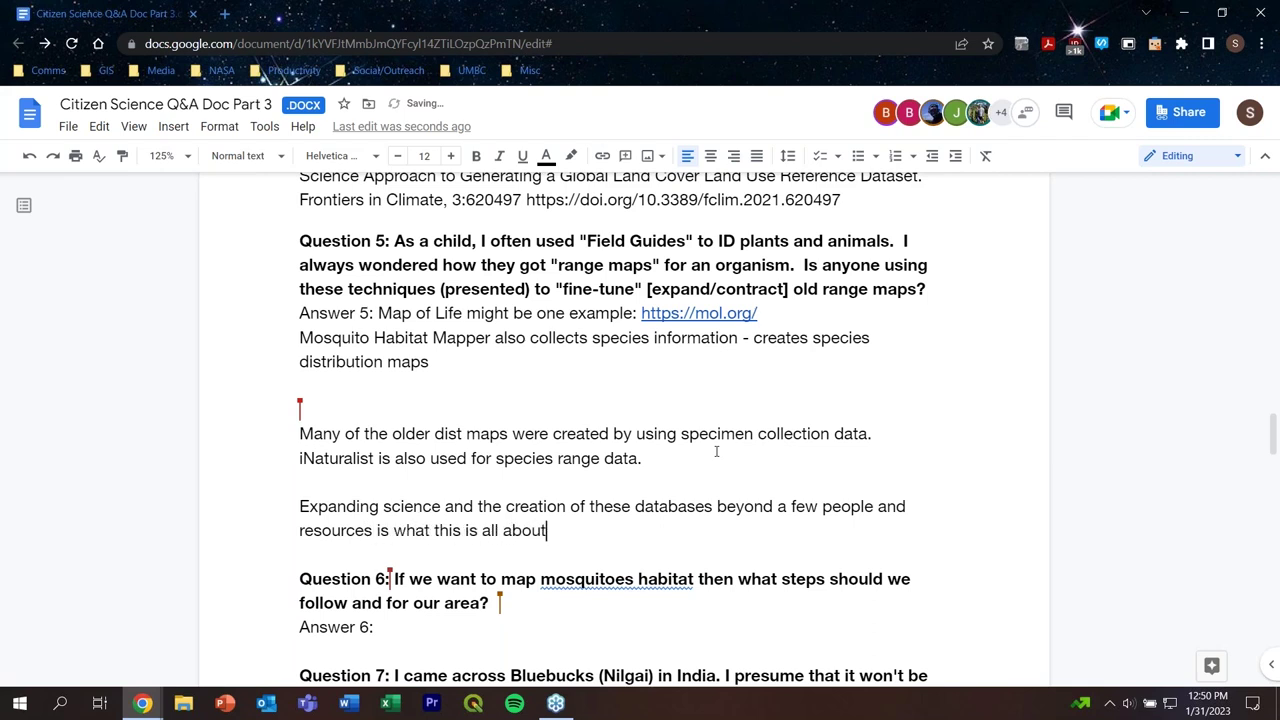
{"action": "type", "text": "."}
Continue Answer 5's new paragraph with "Using citizen science helps to fill in these gaps that were a part of past research."
{"action": "type", "text": "Using citizen sciences"}
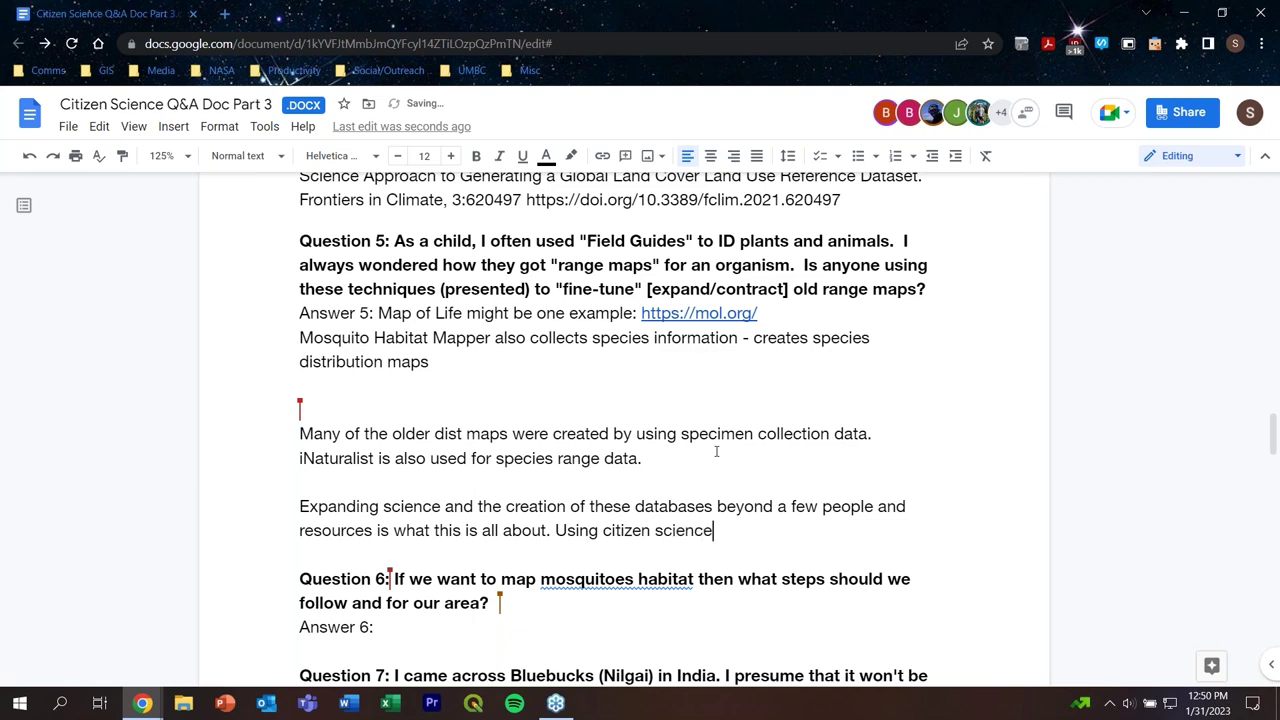
{"action": "key", "text": "BackSpace"}
{"action": "key", "text": "BackSpace"}
{"action": "type", "text": "helps to fill in the"}
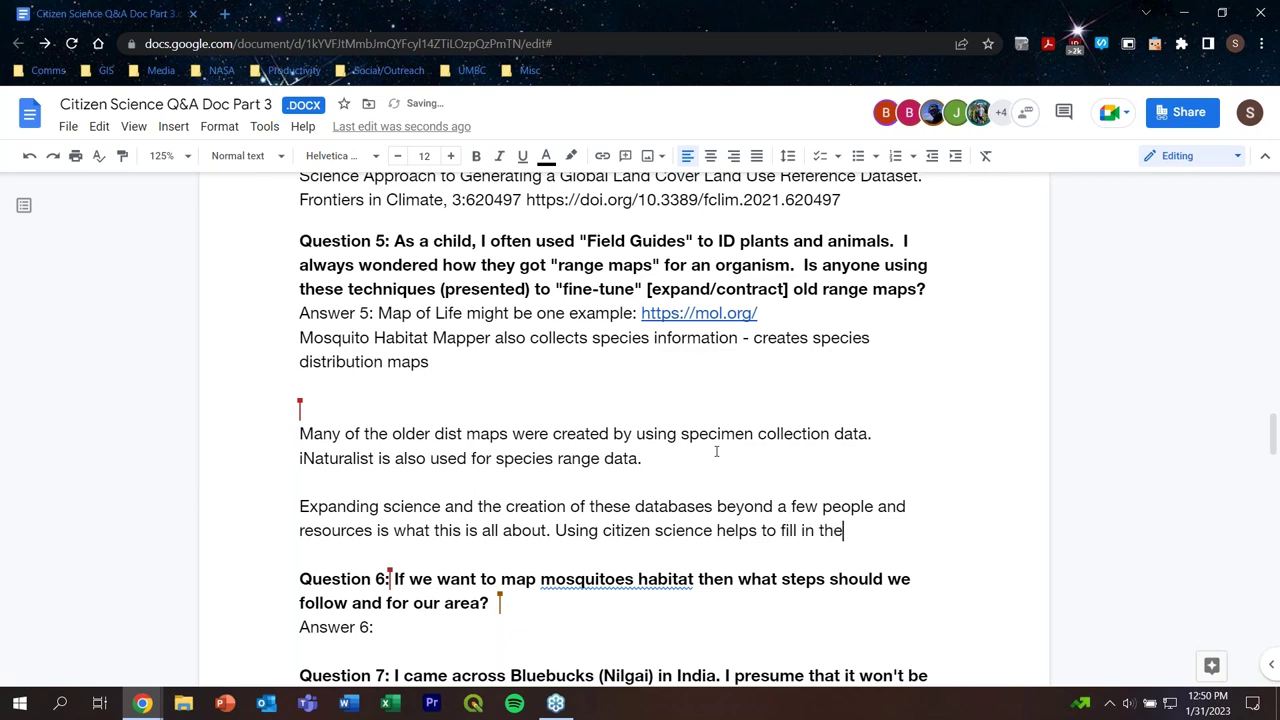
{"action": "type", "text": "se gaps that were a pa"}
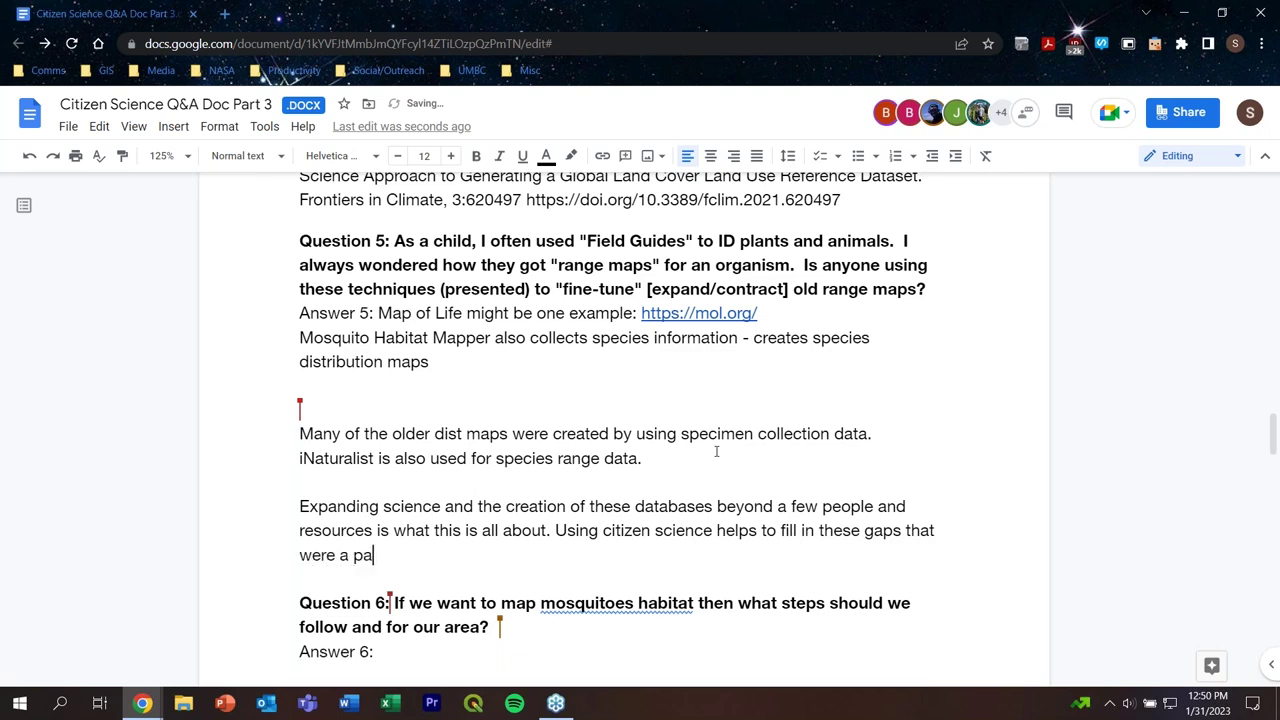
{"action": "type", "text": "rt of "}
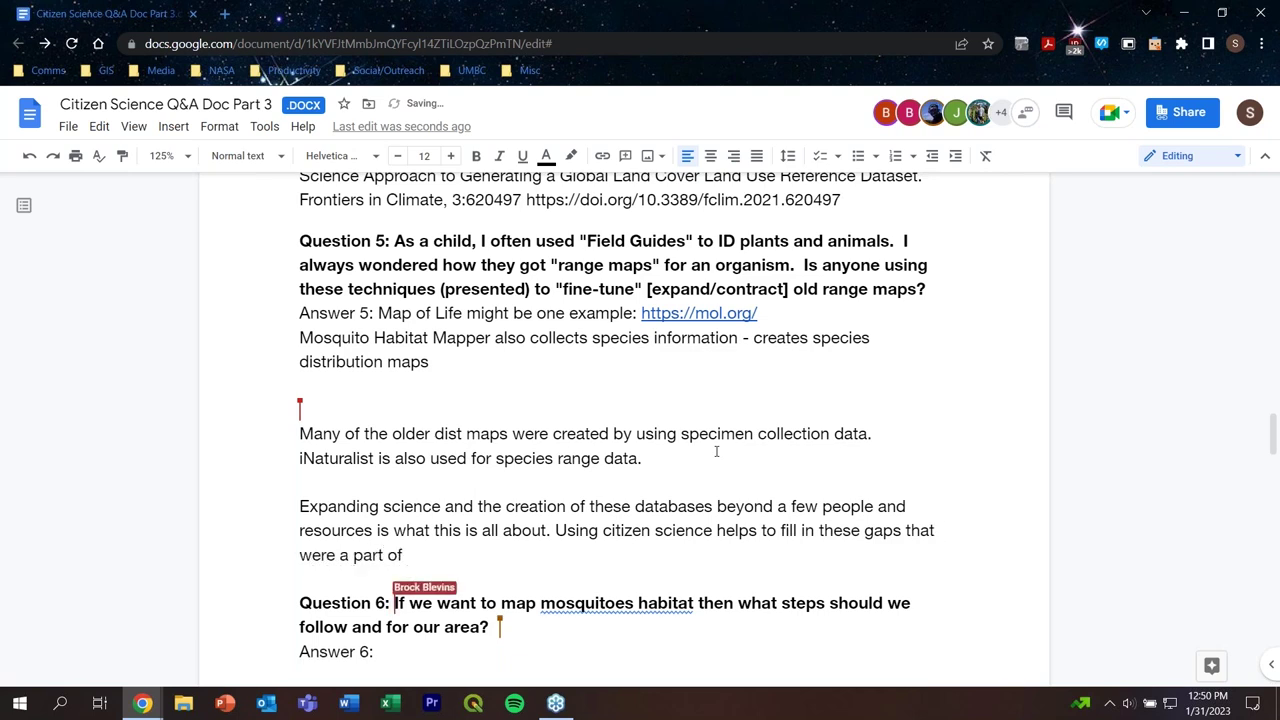
{"action": "type", "text": "past resea"}
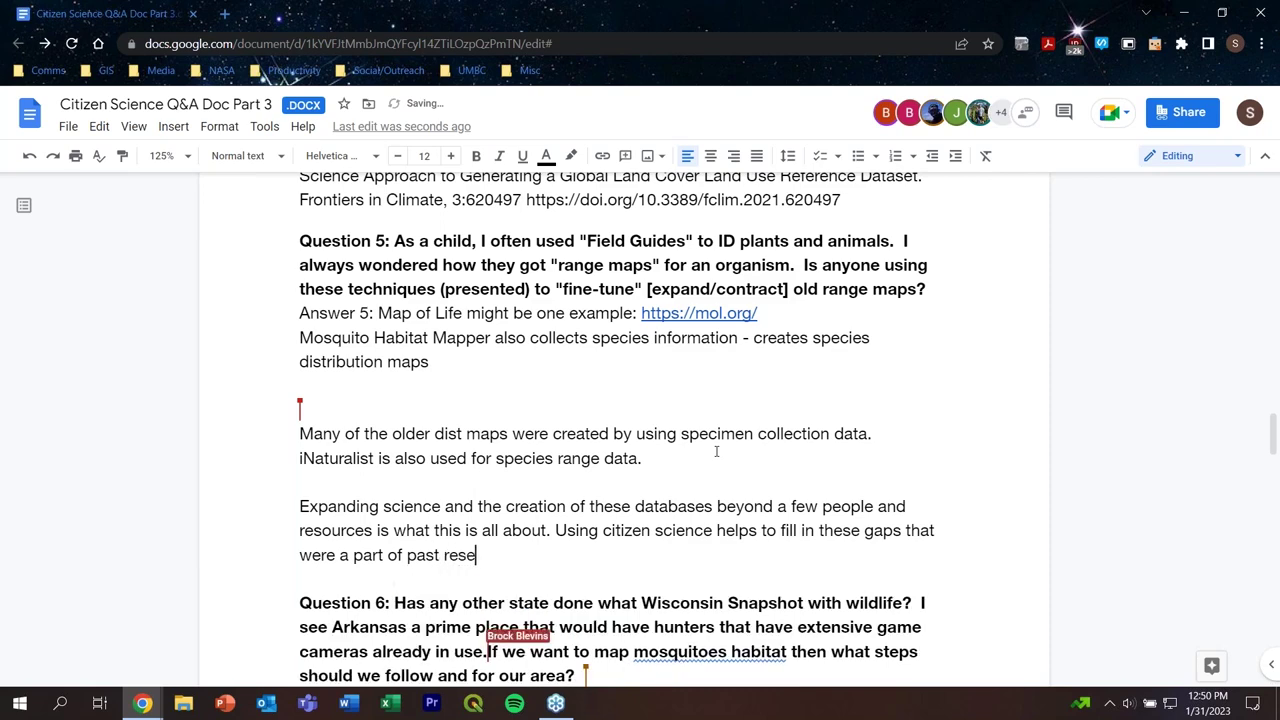
{"action": "type", "text": "rch."}
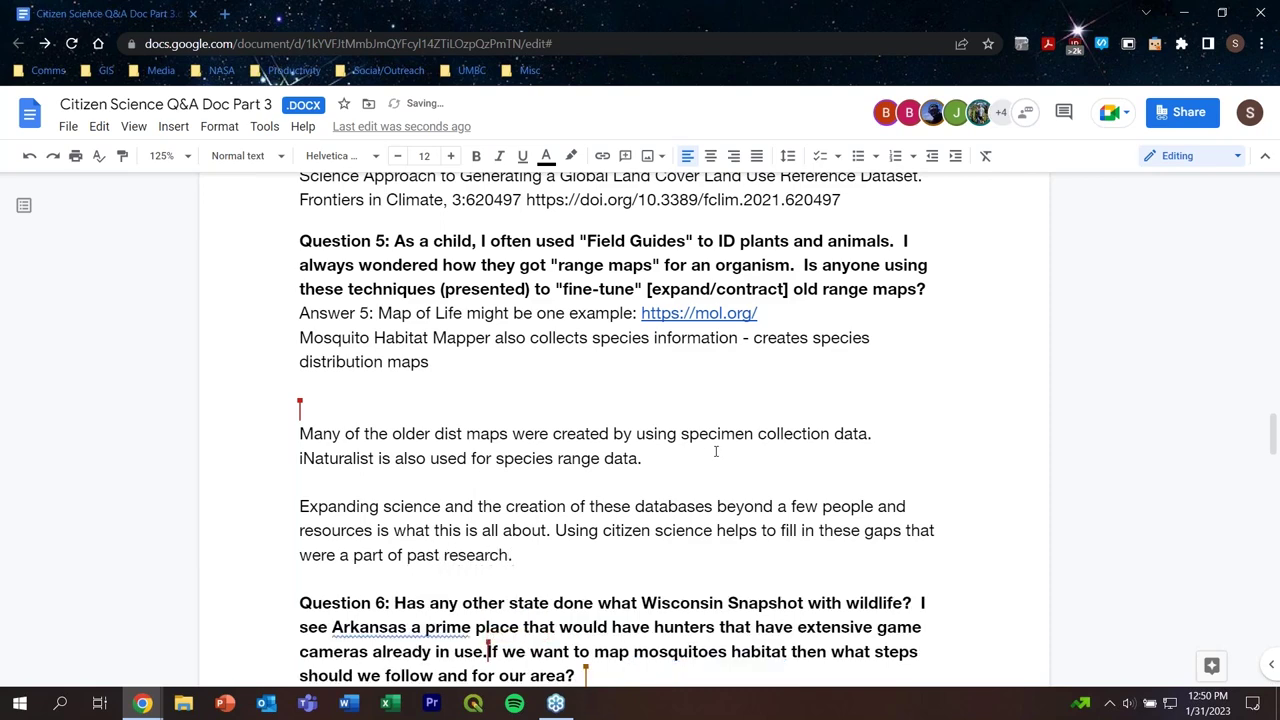
Begin Answer 6 with "Snapshot Wisconsin is unique in the fact that it is a state/provincial wide program"
{"action": "scroll", "coordinate": [716, 452], "scroll_direction": "down", "scroll_amount": 3}
{"action": "left_click", "coordinate": [716, 452]}
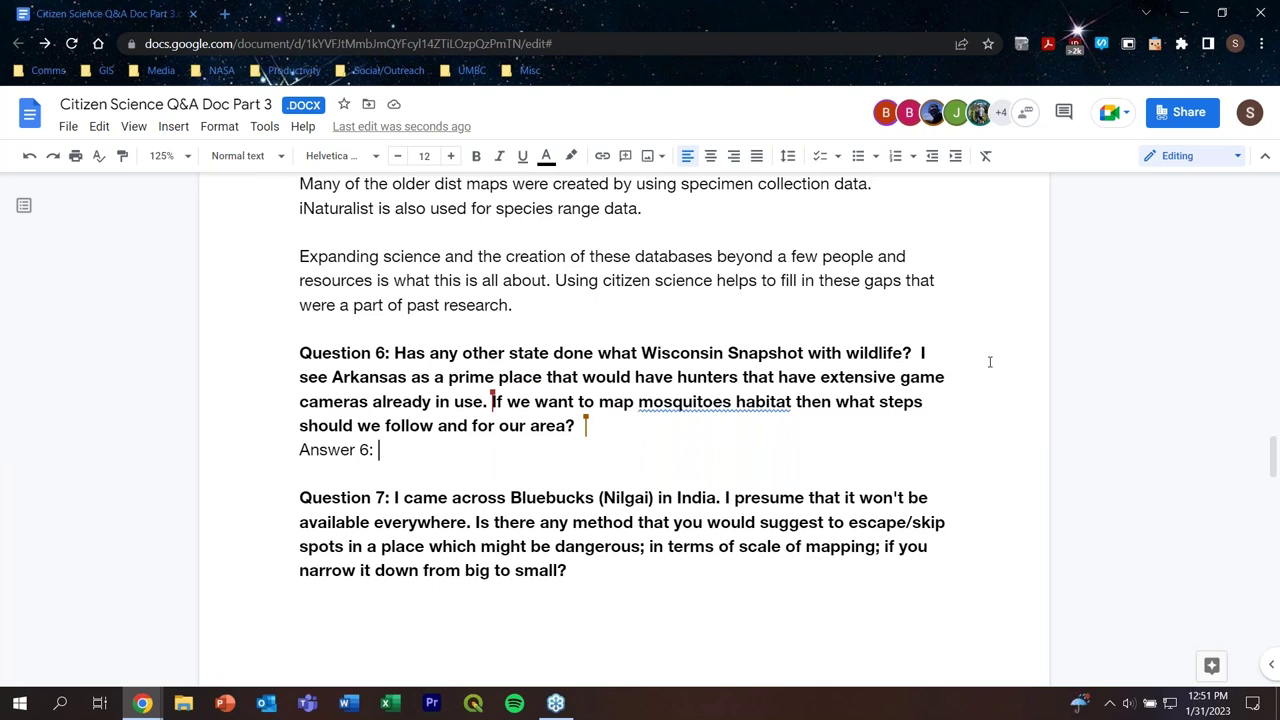
{"action": "scroll", "coordinate": [990, 362], "scroll_direction": "down", "scroll_amount": 1}
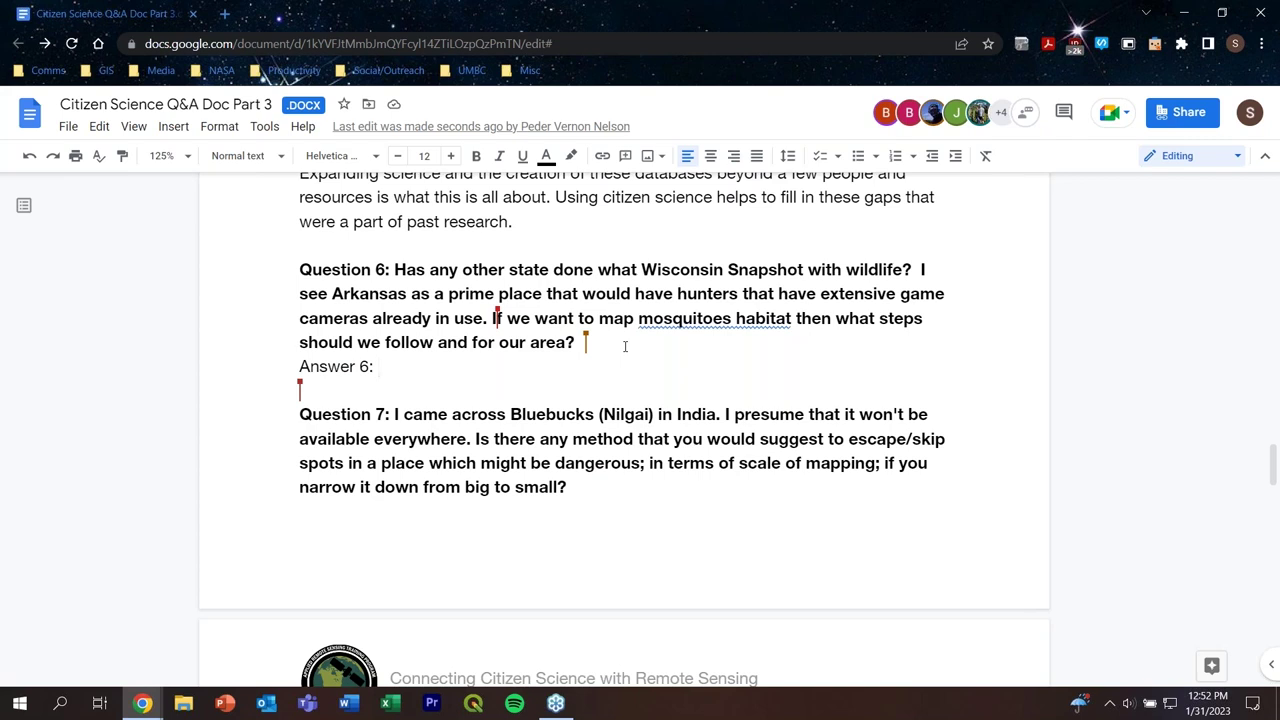
{"action": "type", "text": "Snaps"}
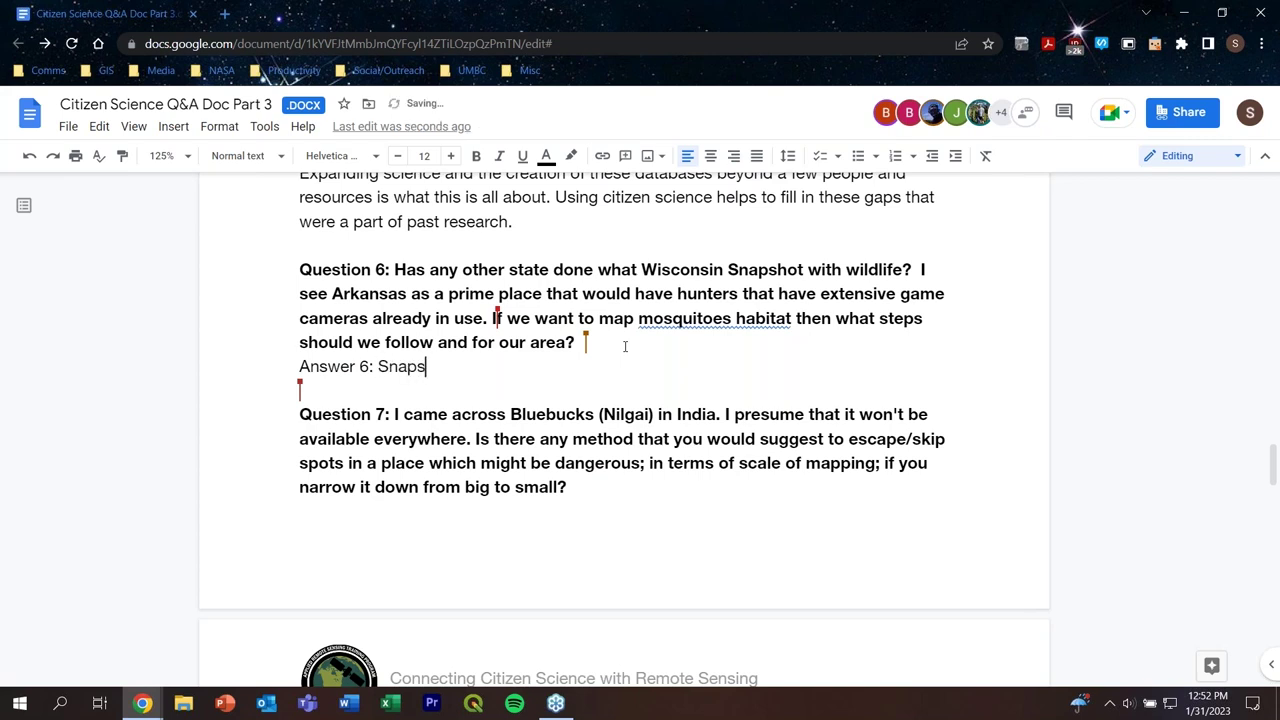
{"action": "type", "text": "hot Wisconsin is u"}
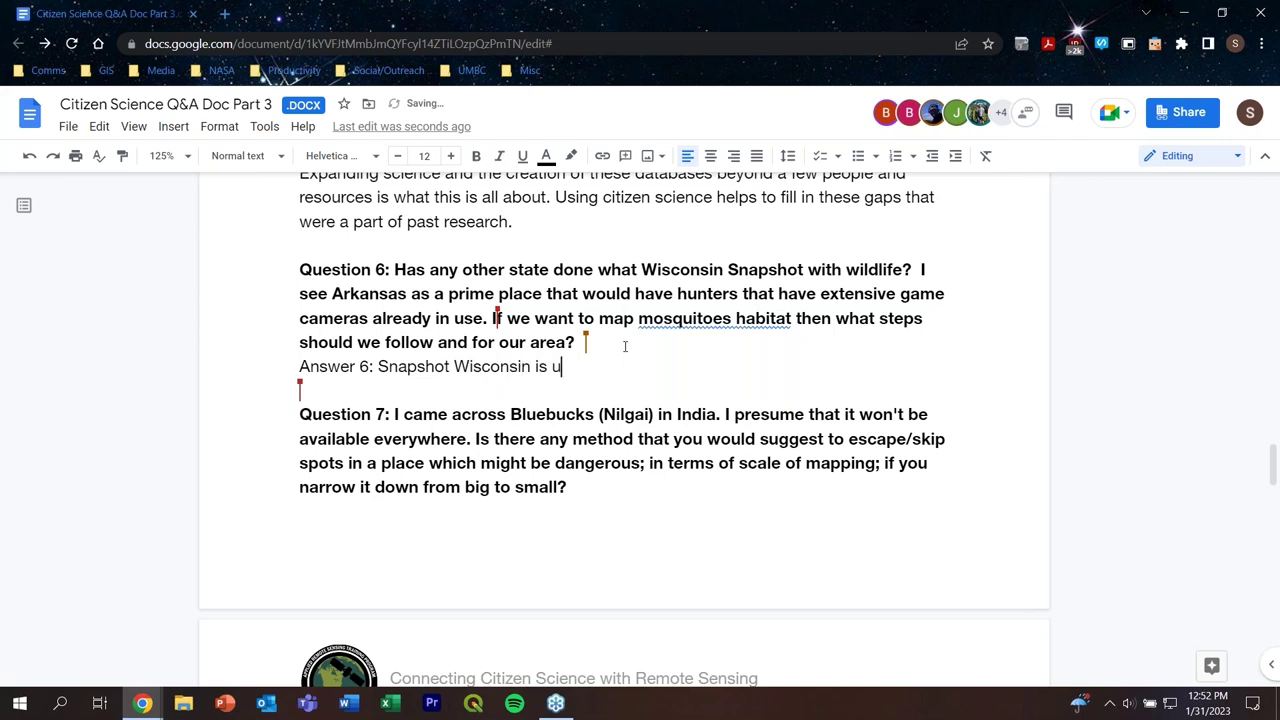
{"action": "type", "text": "nique in the fact that "}
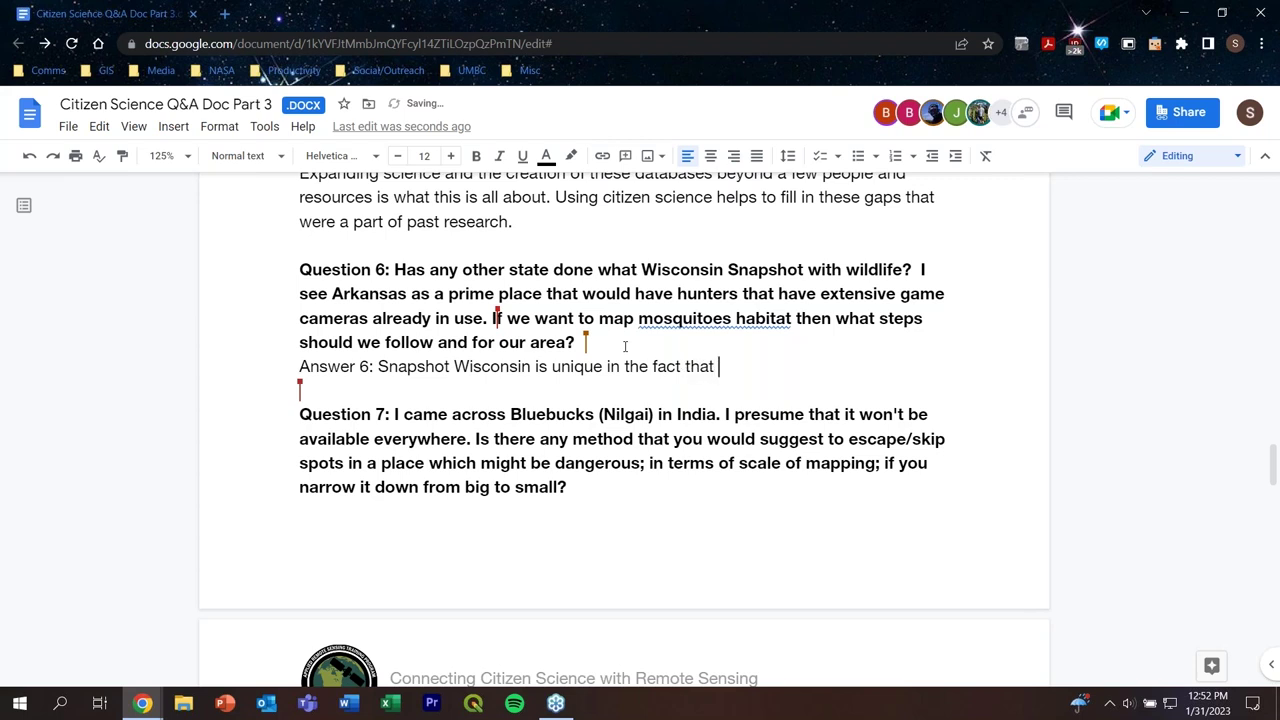
{"action": "type", "text": "it is a state/"}
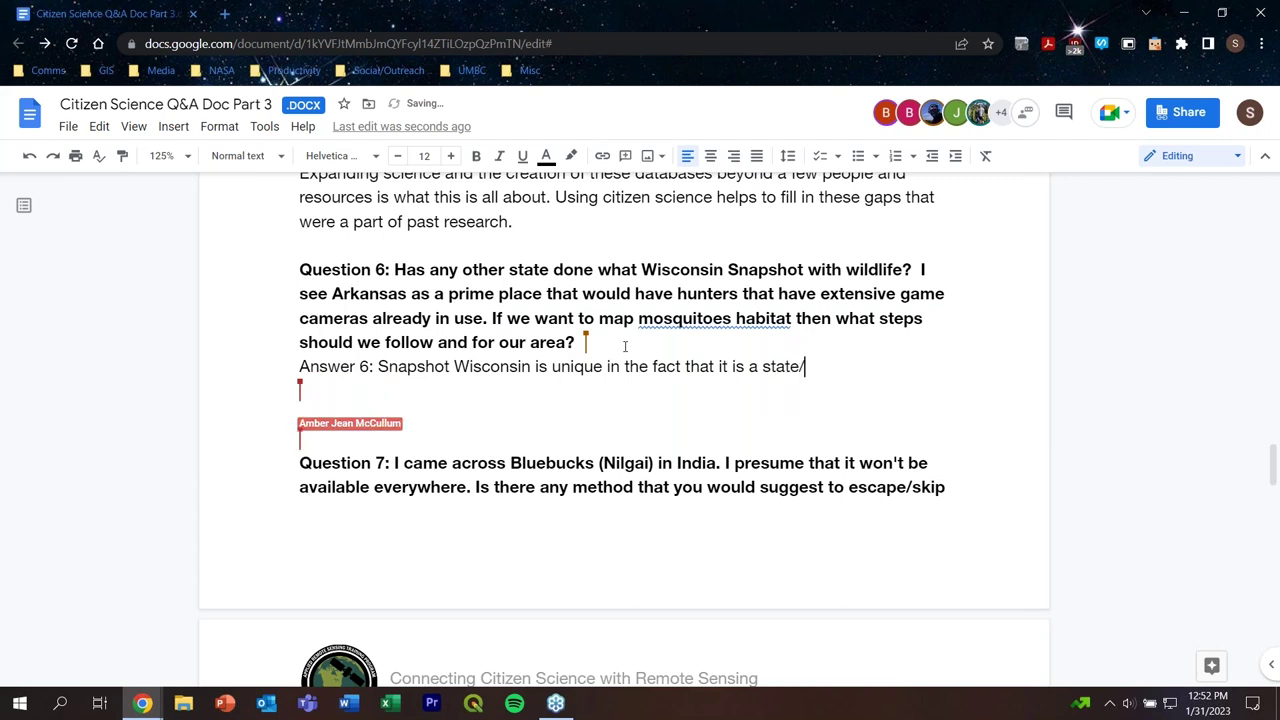
{"action": "type", "text": "provincal"}
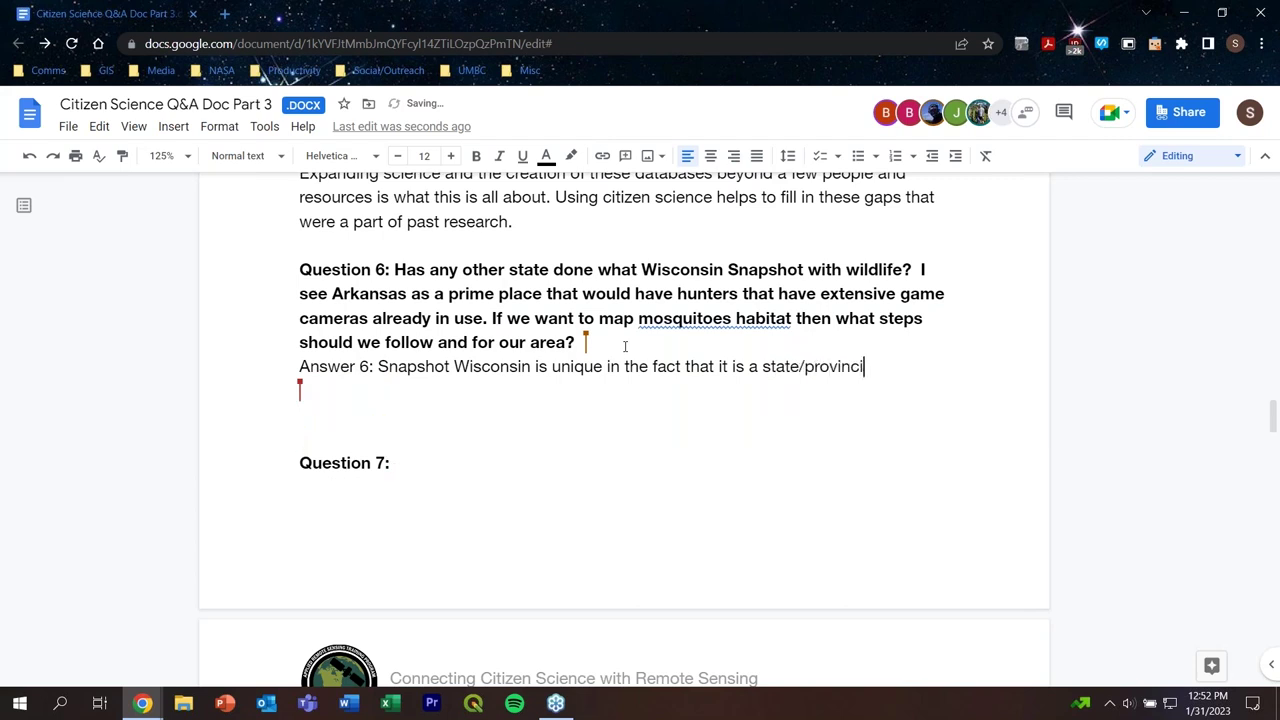
{"action": "key", "text": "BackSpace"}
{"action": "key", "text": "BackSpace"}
{"action": "key", "text": "BackSpace"}
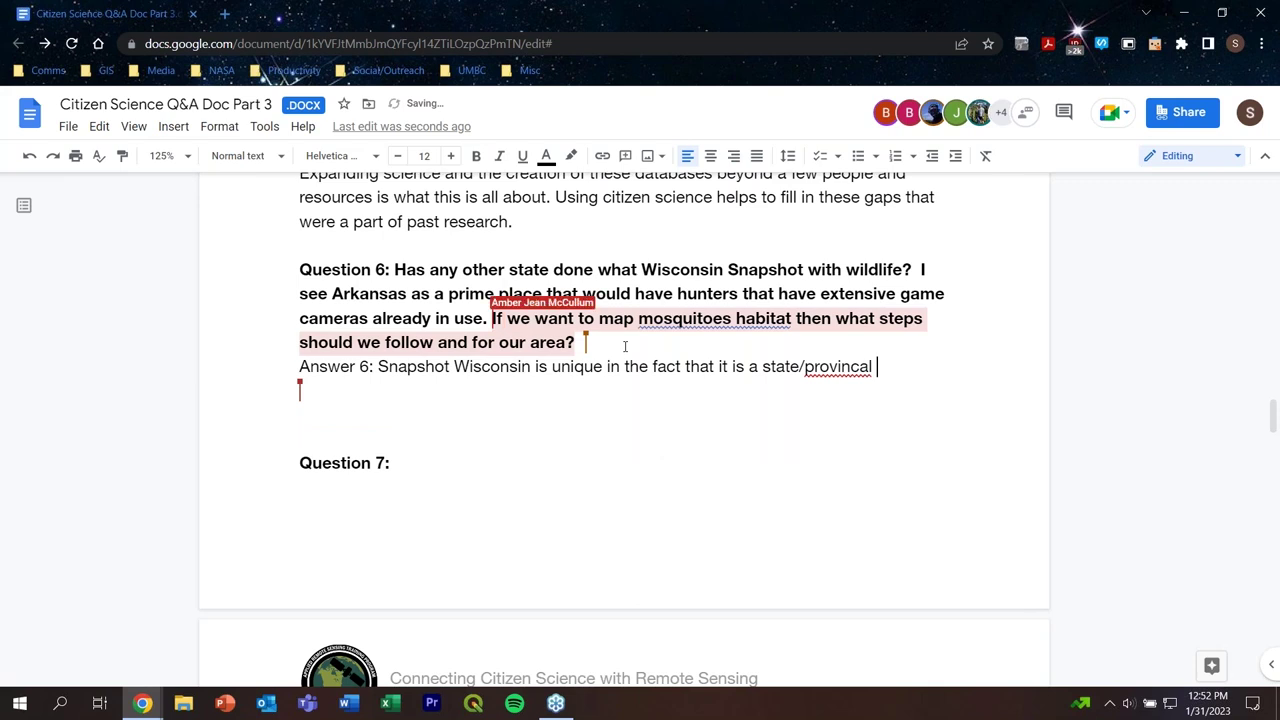
{"action": "type", "text": "ial wide program"}
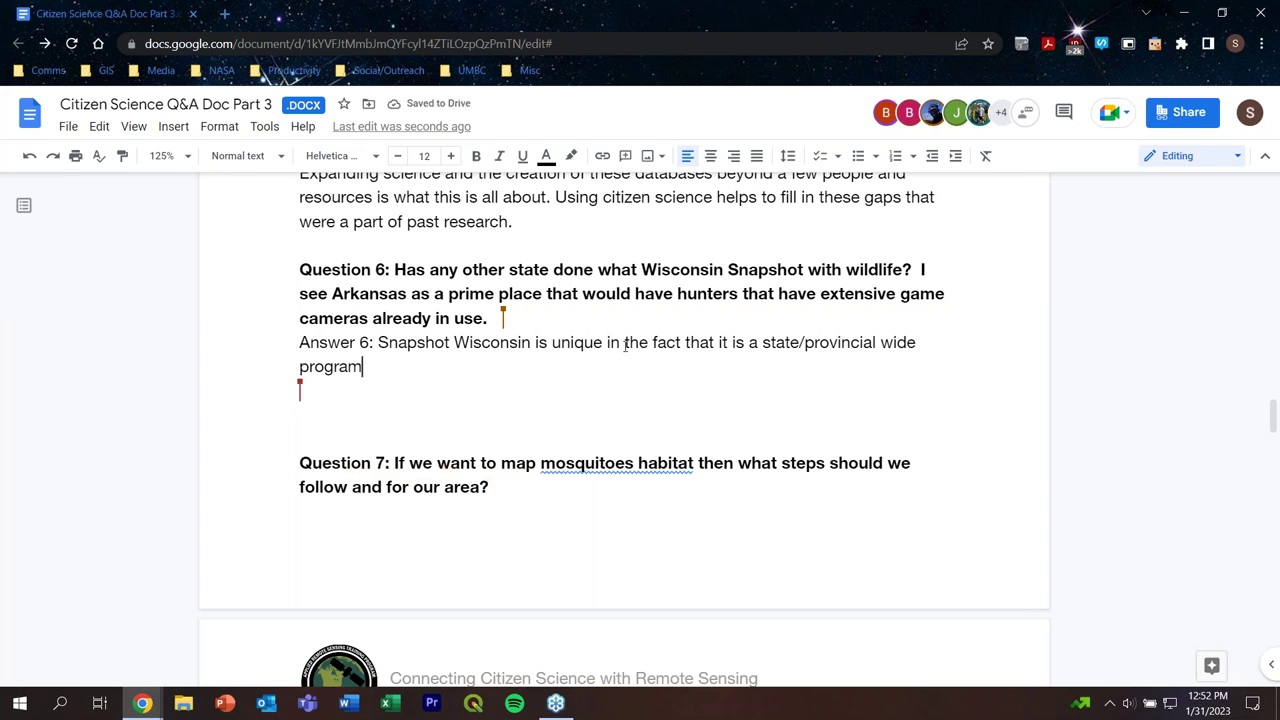
Complete Answer 6's first sentence with "and we are not aware of any other states executing a program such as this on the same level."
{"action": "type", "text": "and we are not a"}
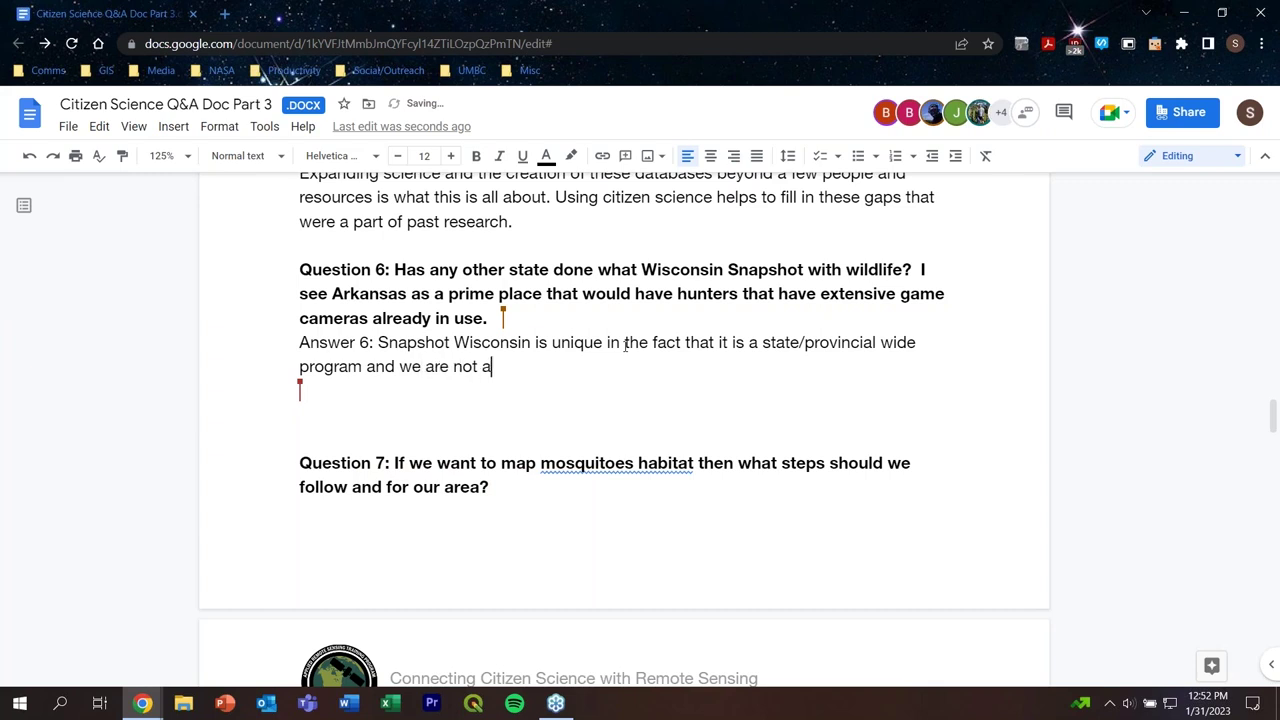
{"action": "type", "text": "ware of an"}
{"action": "type", "text": "y other "}
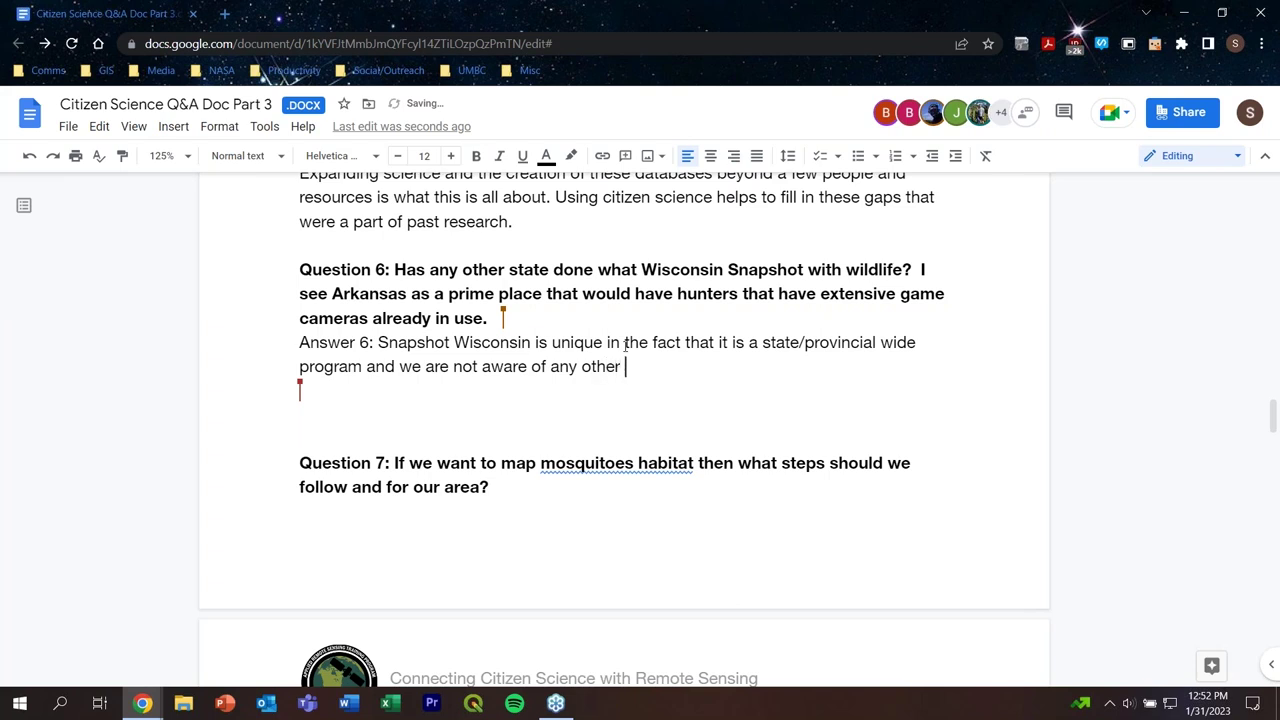
{"action": "type", "text": "states executing a pro"}
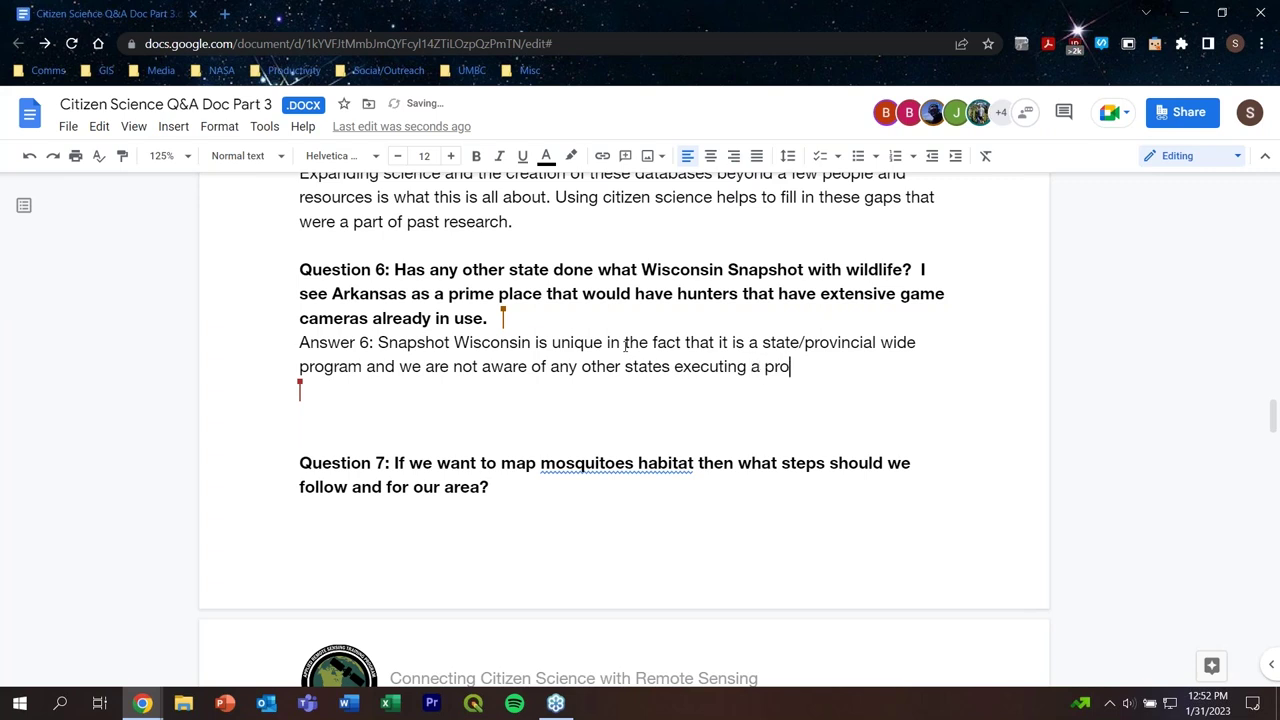
{"action": "type", "text": "gram such "}
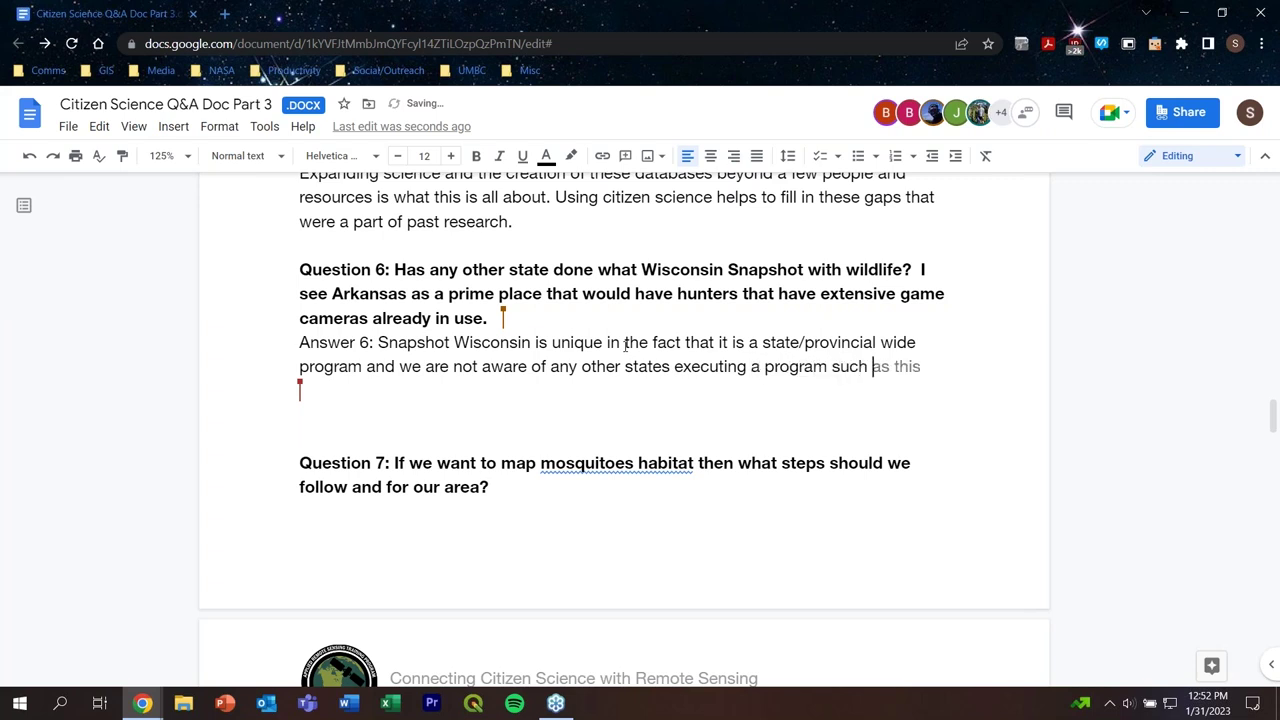
{"action": "type", "text": "as this on t"}
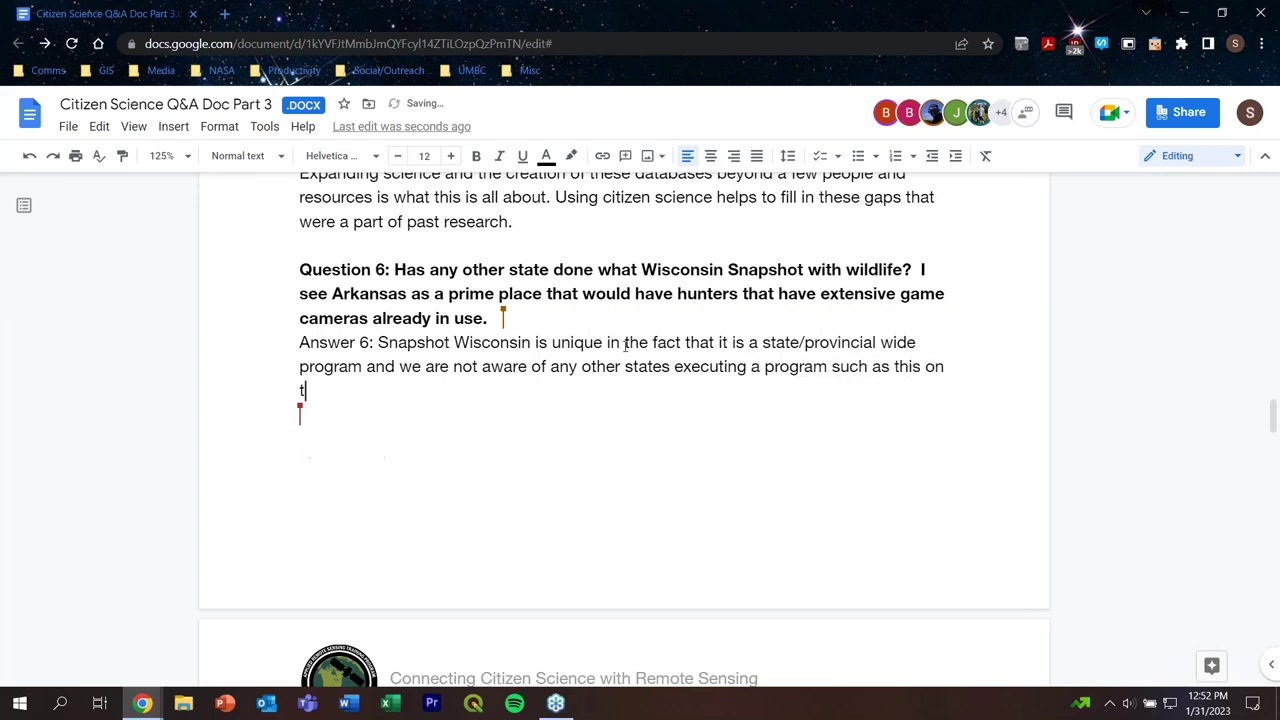
{"action": "type", "text": "he same level."}
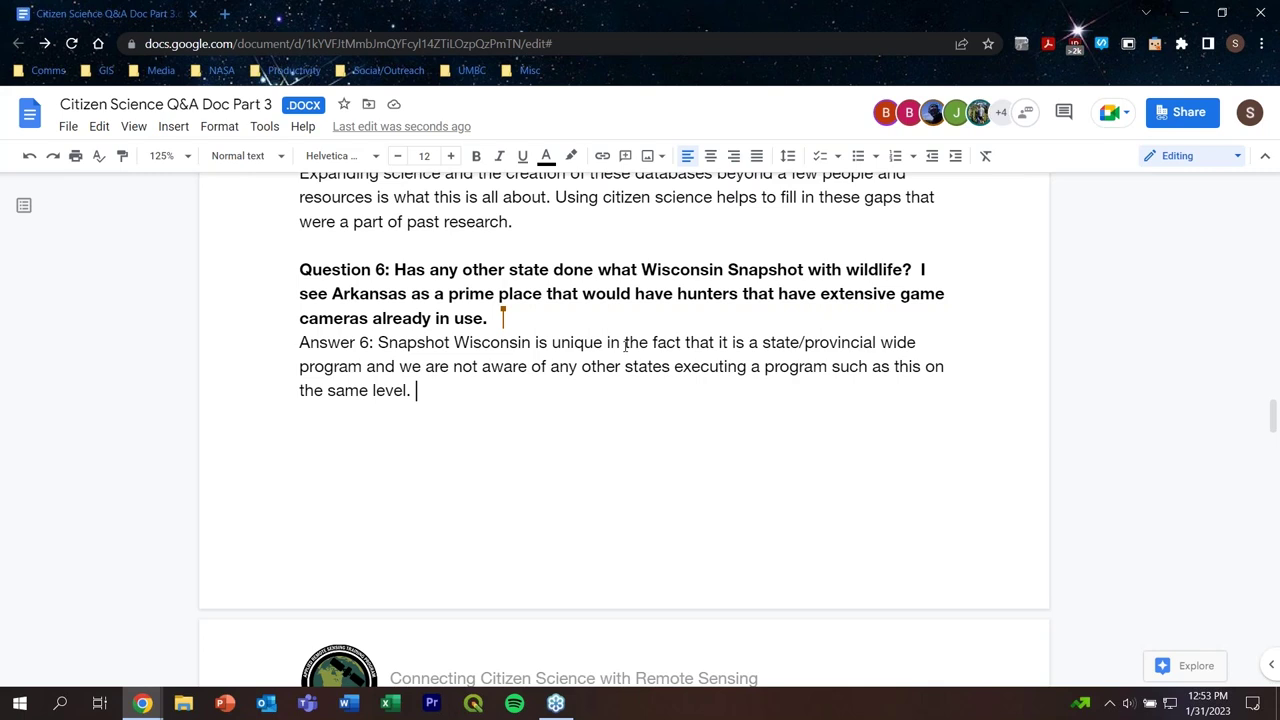
Add the sentence "There are other large scale programs out there as well." to Answer 6
{"action": "type", "text": "There are"}
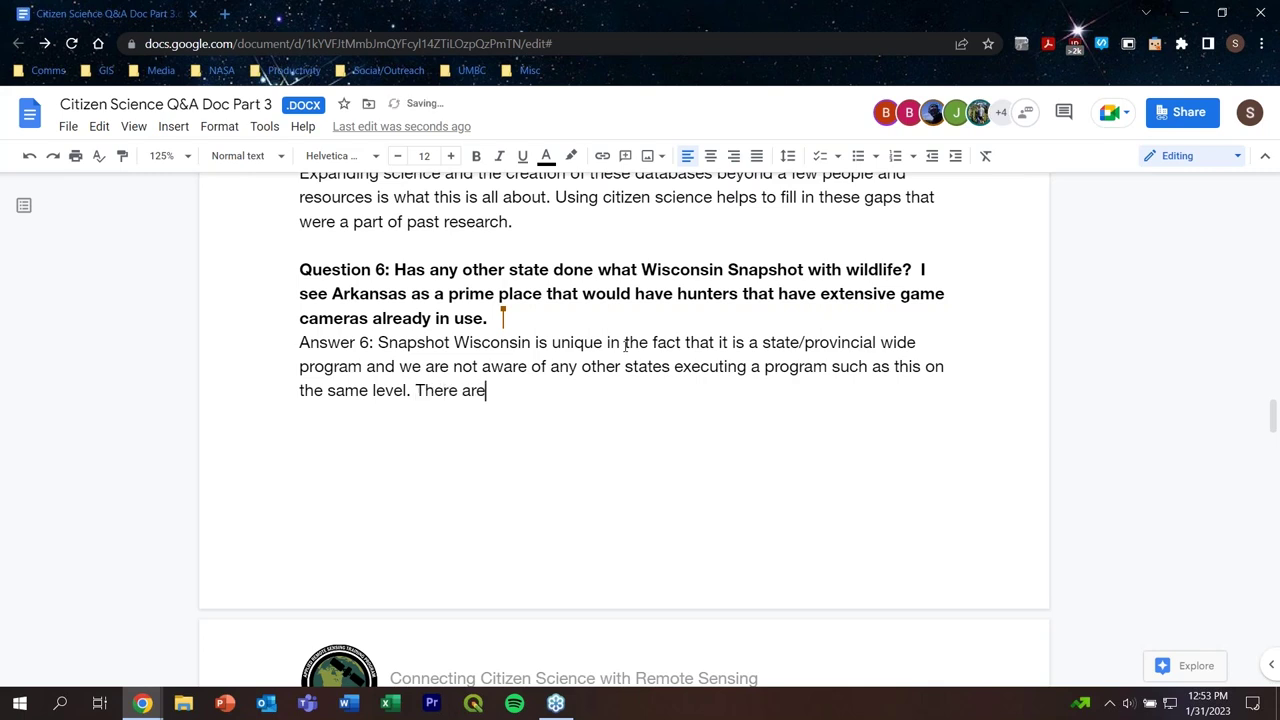
{"action": "type", "text": " other large scale pr"}
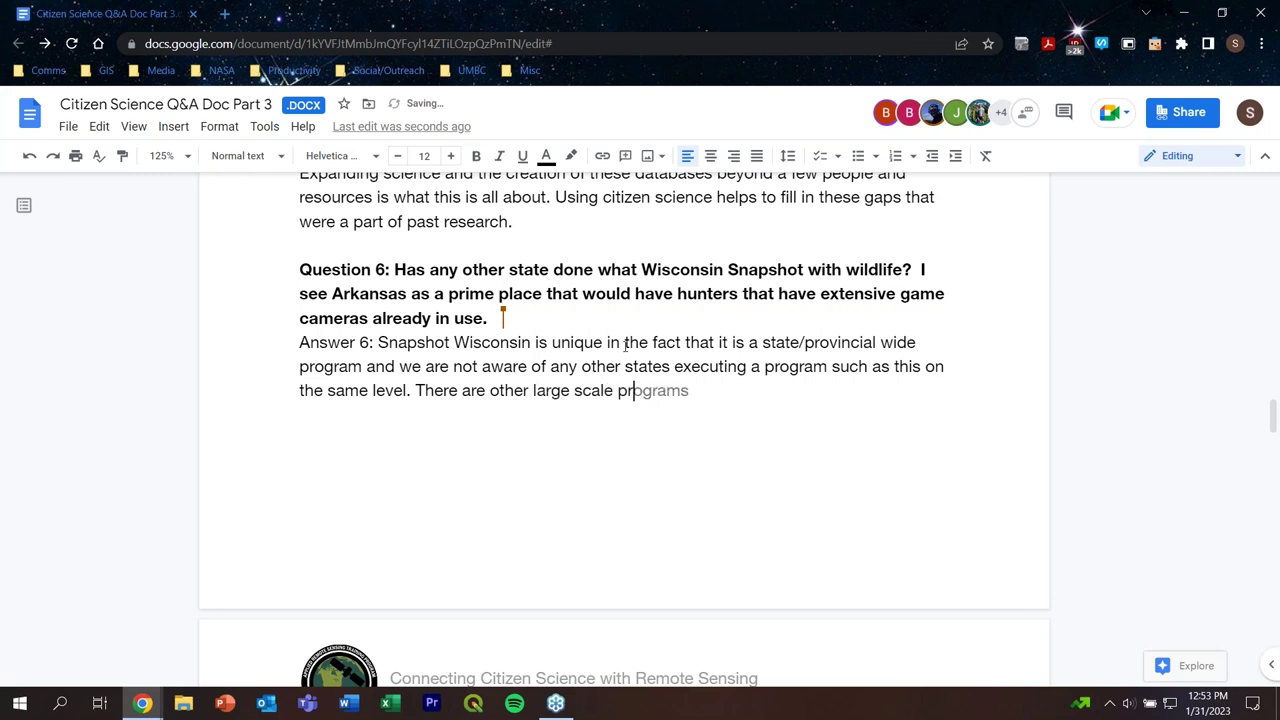
{"action": "type", "text": "ograms out th"}
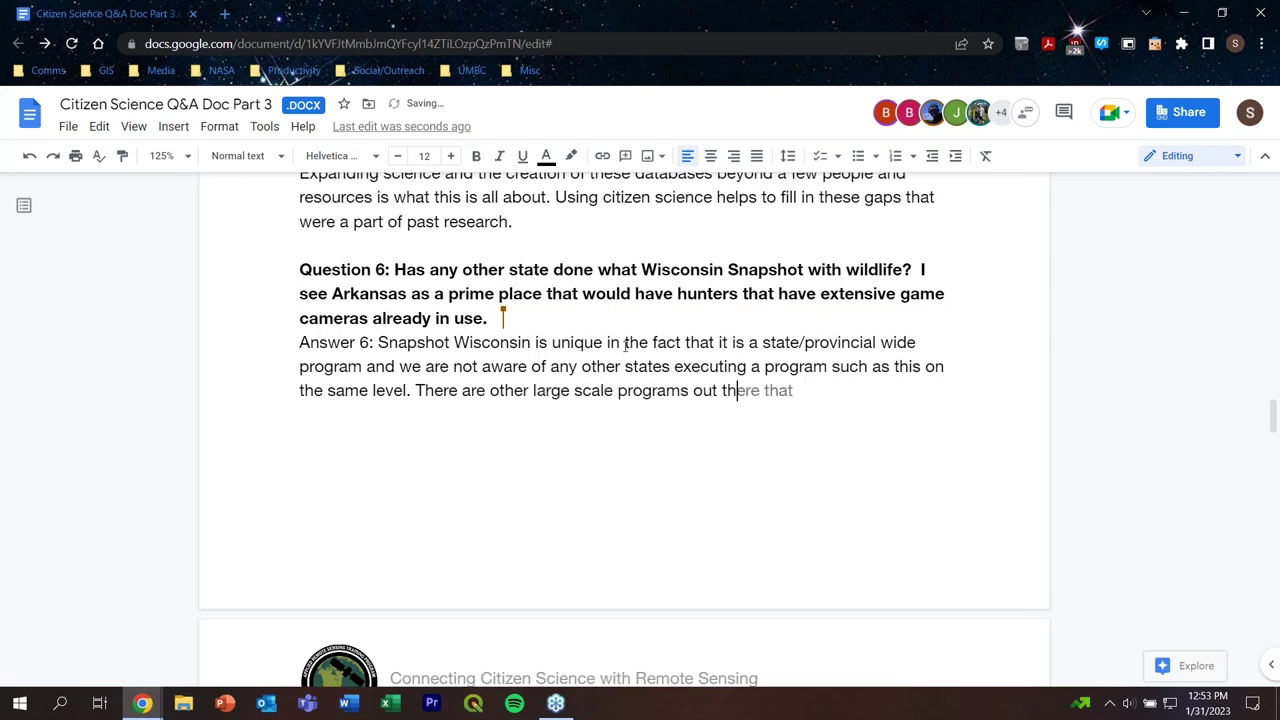
{"action": "type", "text": "ere as well."}
Correct "mosquitoes habitat" to "mosquito habitats" in Question 7
{"action": "scroll", "coordinate": [625, 345], "scroll_direction": "down", "scroll_amount": 5}
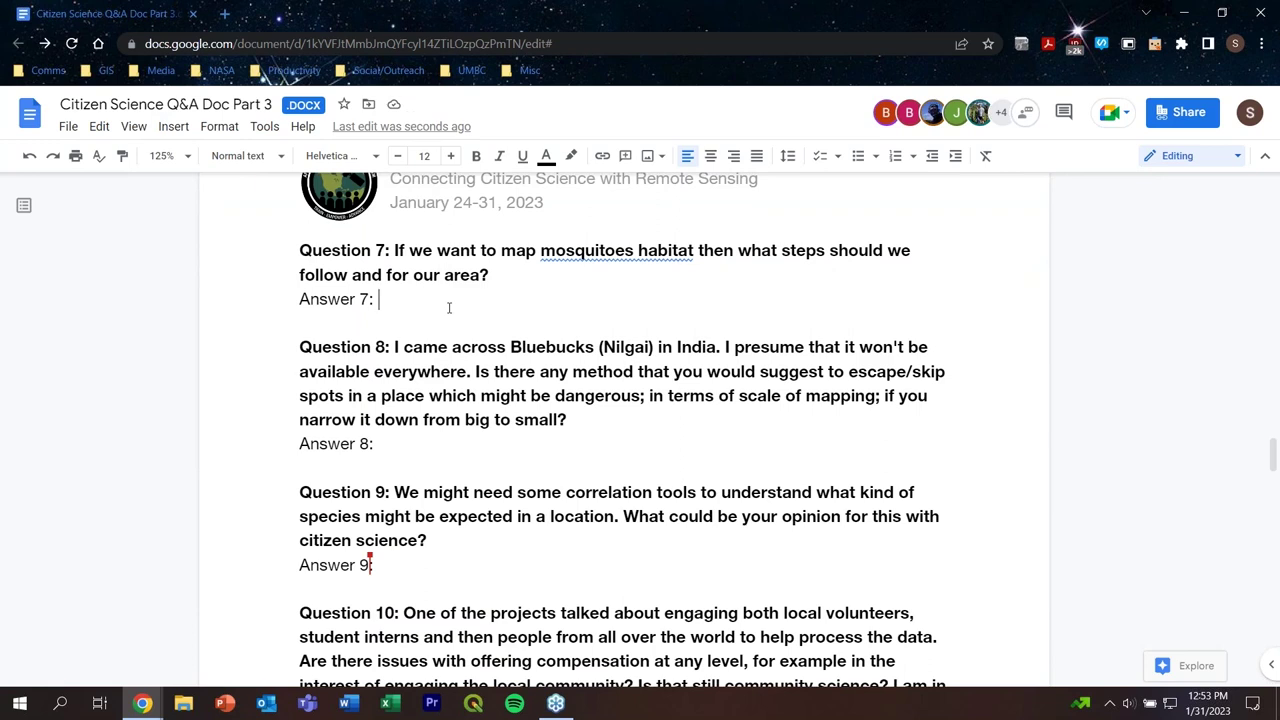
{"action": "left_click", "coordinate": [633, 253]}
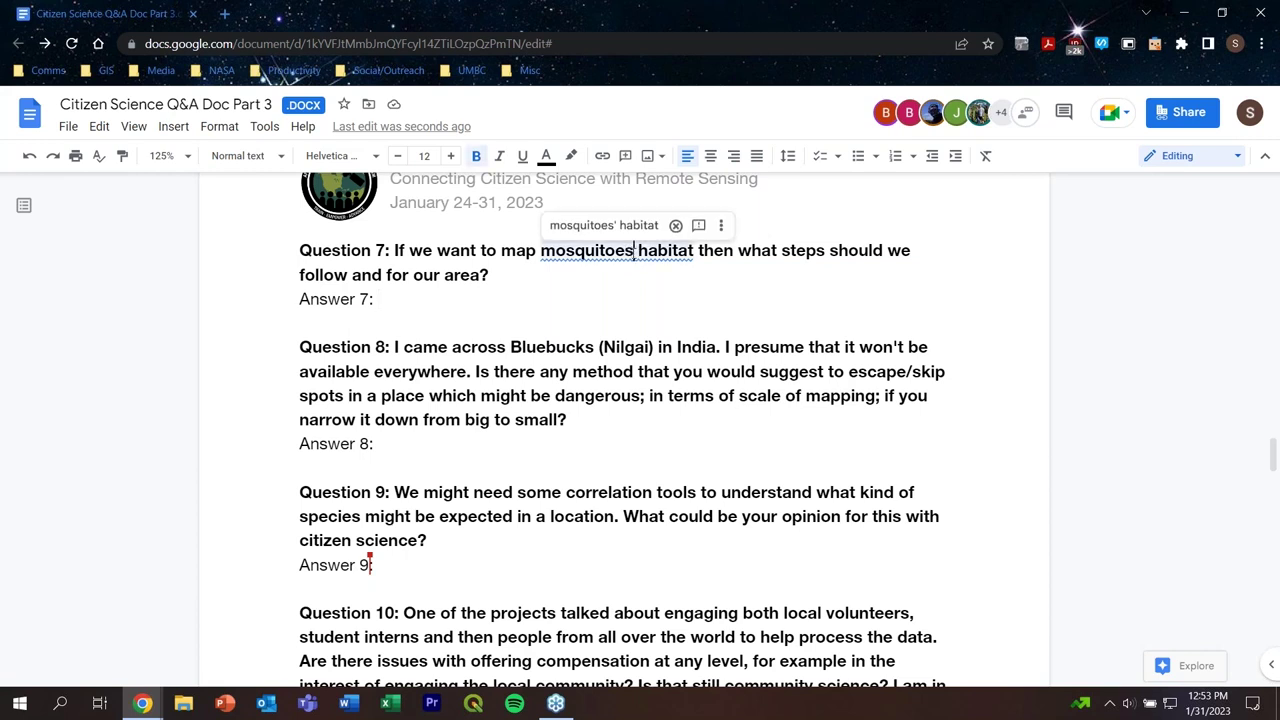
{"action": "key", "text": "BackSpace"}
{"action": "key", "text": "BackSpace"}
{"action": "key", "text": "Right"}
{"action": "key", "text": "Right"}
{"action": "key", "text": "Right"}
{"action": "key", "text": "Right"}
{"action": "key", "text": "Right"}
{"action": "key", "text": "Right"}
{"action": "key", "text": "Right"}
{"action": "key", "text": "Right"}
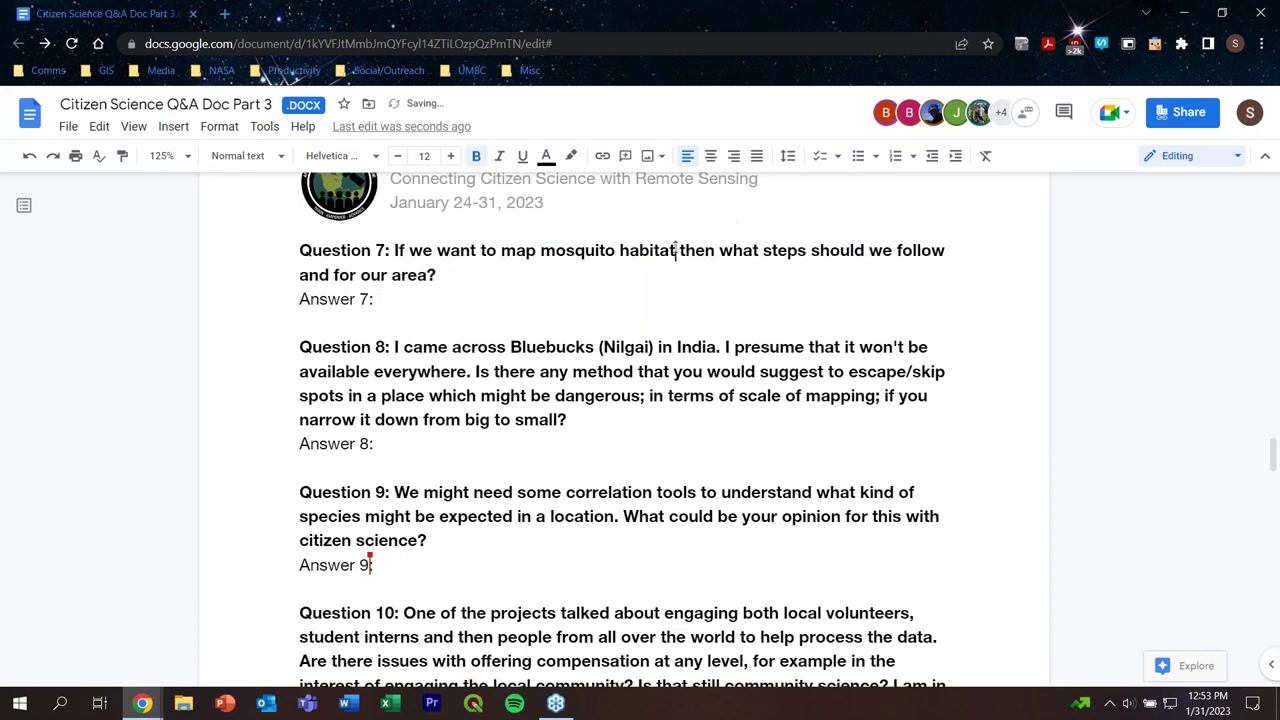
{"action": "type", "text": "s"}
Fill in Answer 7: "Download the GLOBE app and register. After doing so, then follow the steps, which are similar to a scientific protocol."
{"action": "left_click", "coordinate": [548, 301]}
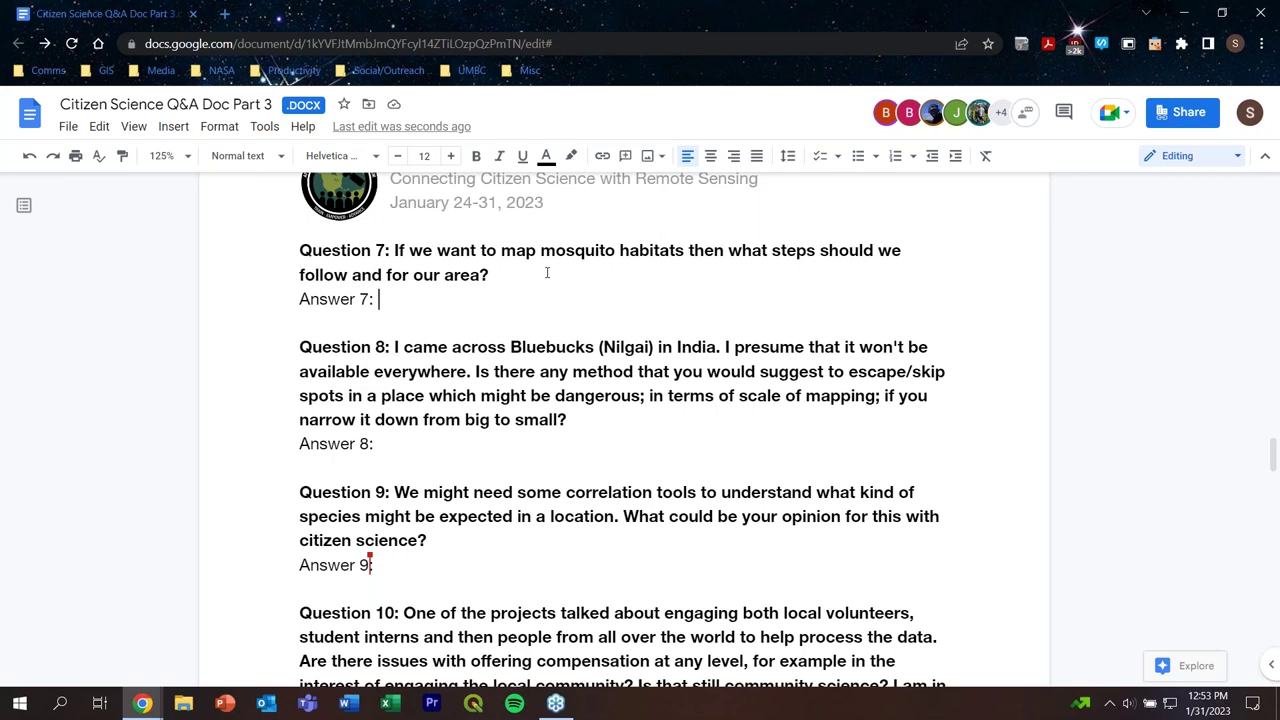
{"action": "type", "text": "Downl"}
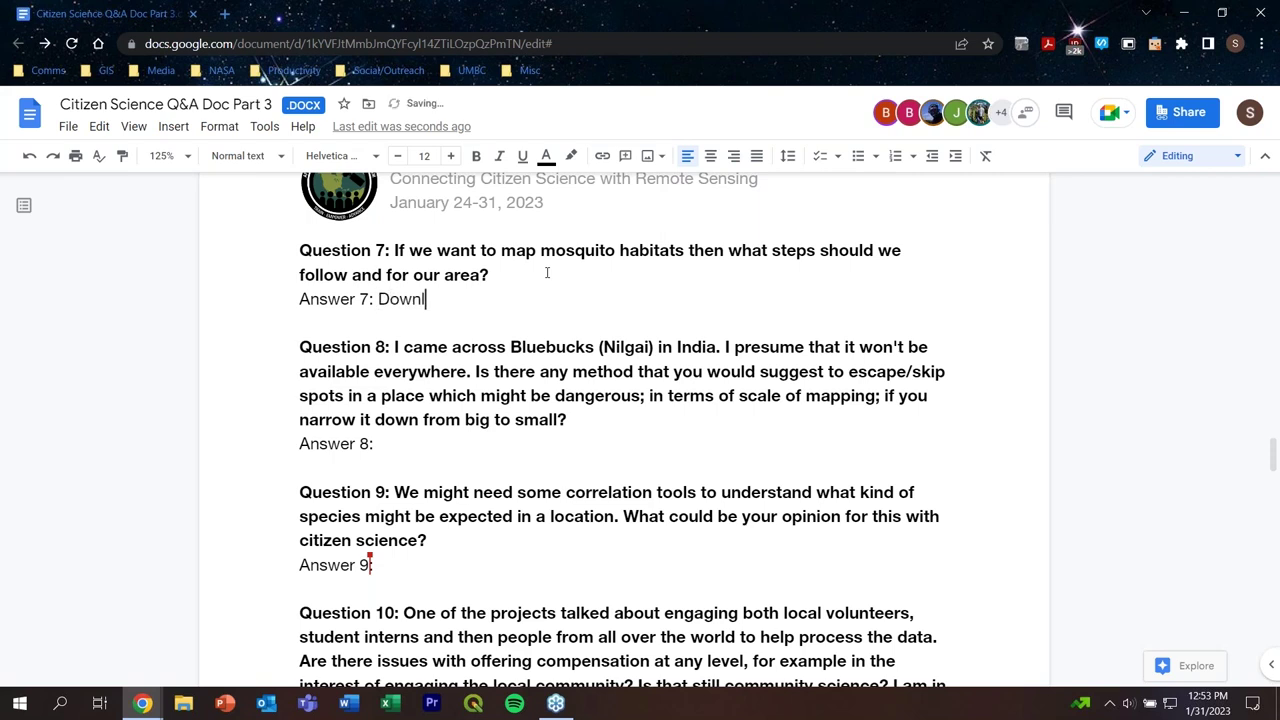
{"action": "type", "text": "oad the GLOBE app and "}
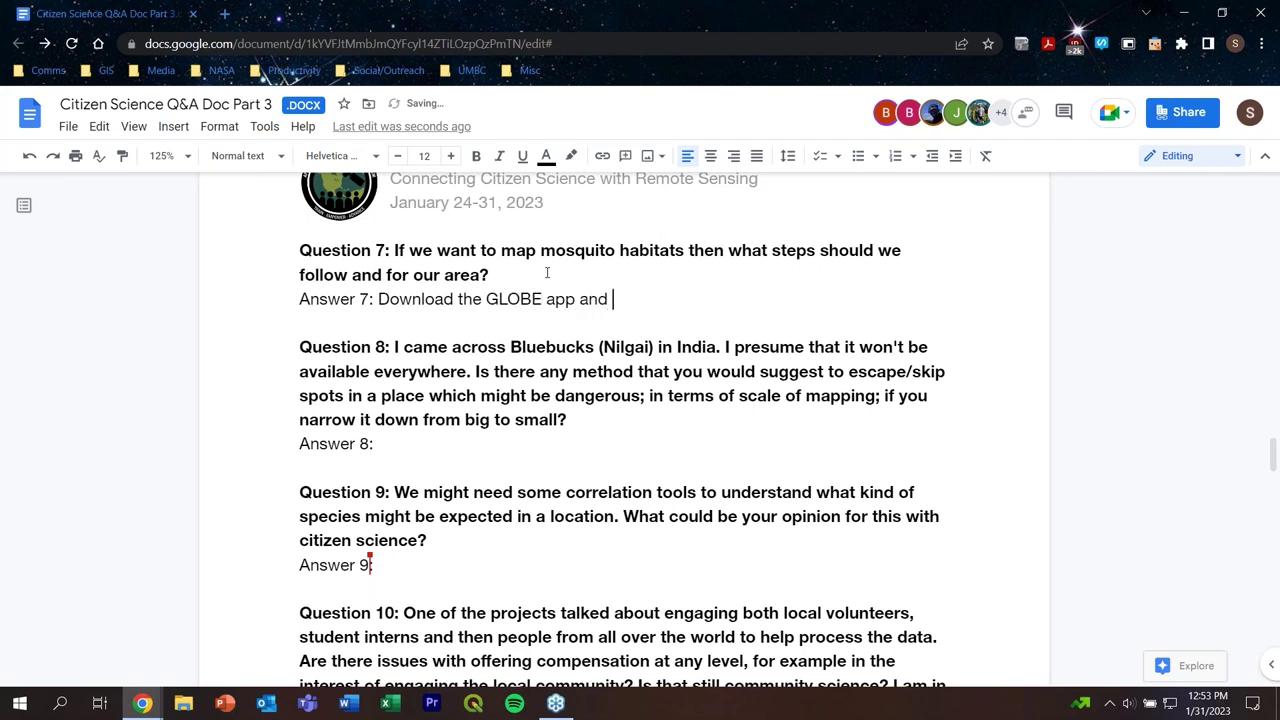
{"action": "type", "text": "register. After "}
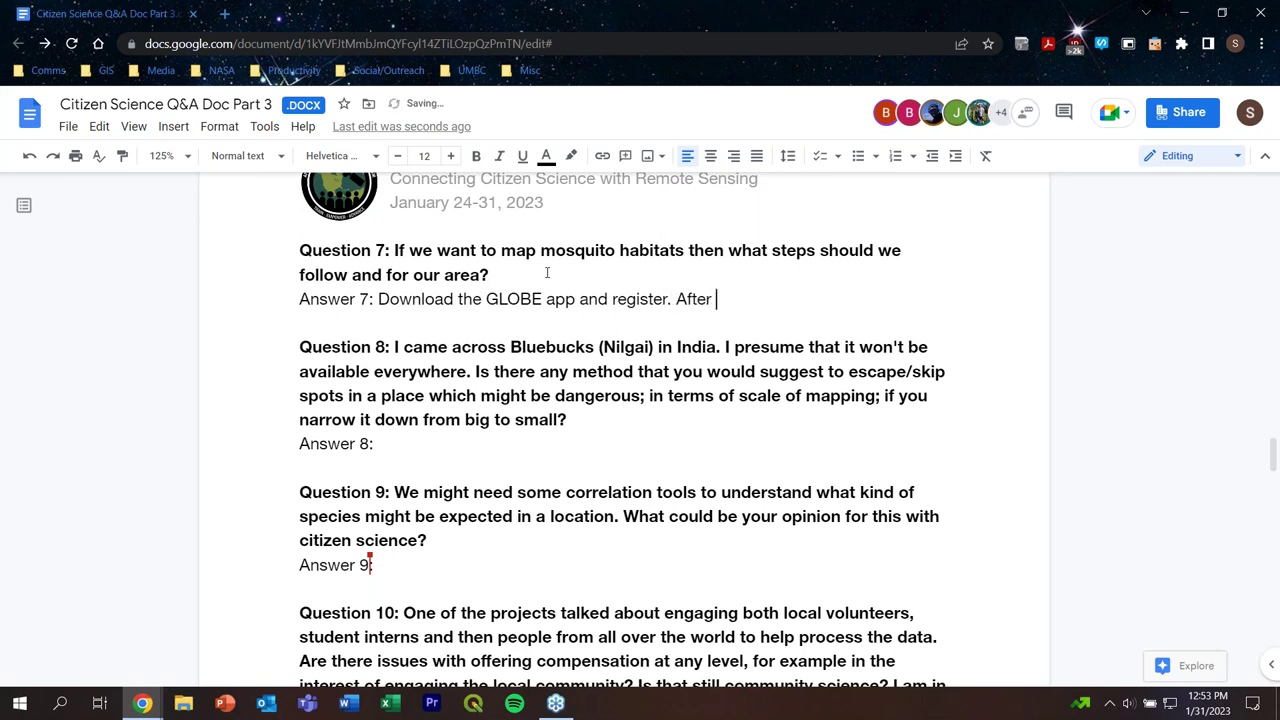
{"action": "type", "text": "doing so, then fl"}
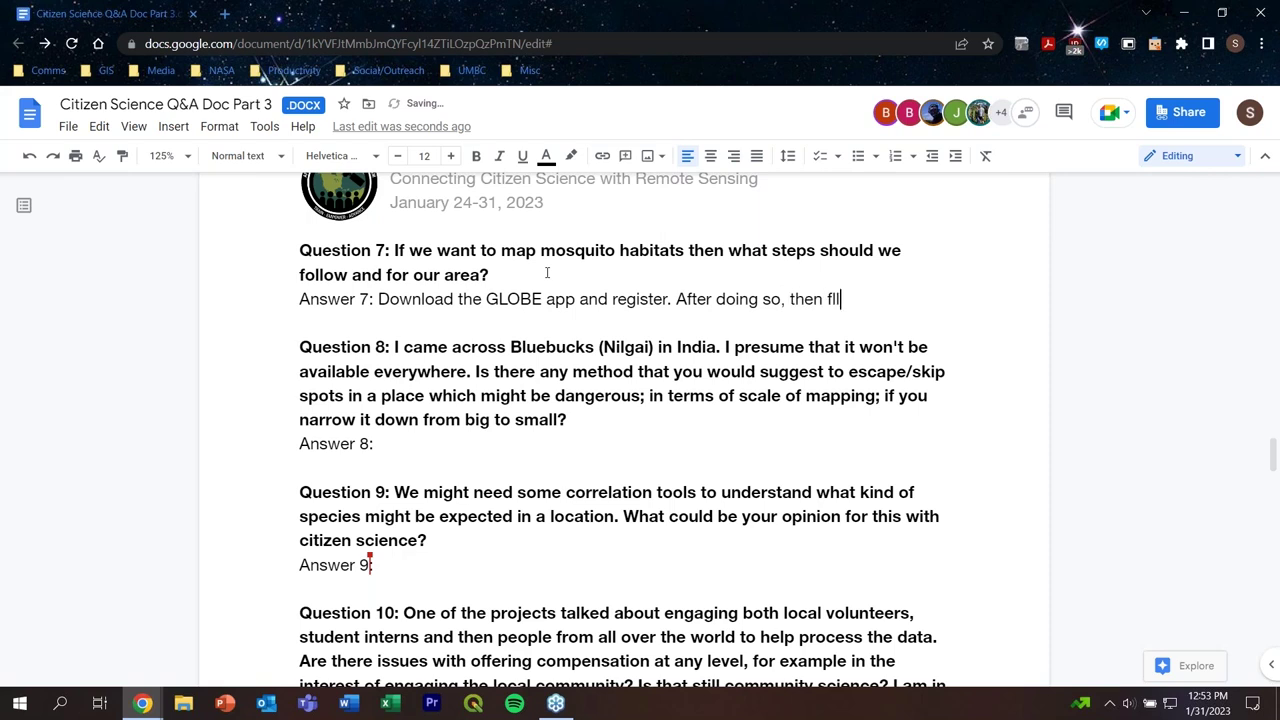
{"action": "key", "text": "BackSpace"}
{"action": "type", "text": "ollow the steps"}
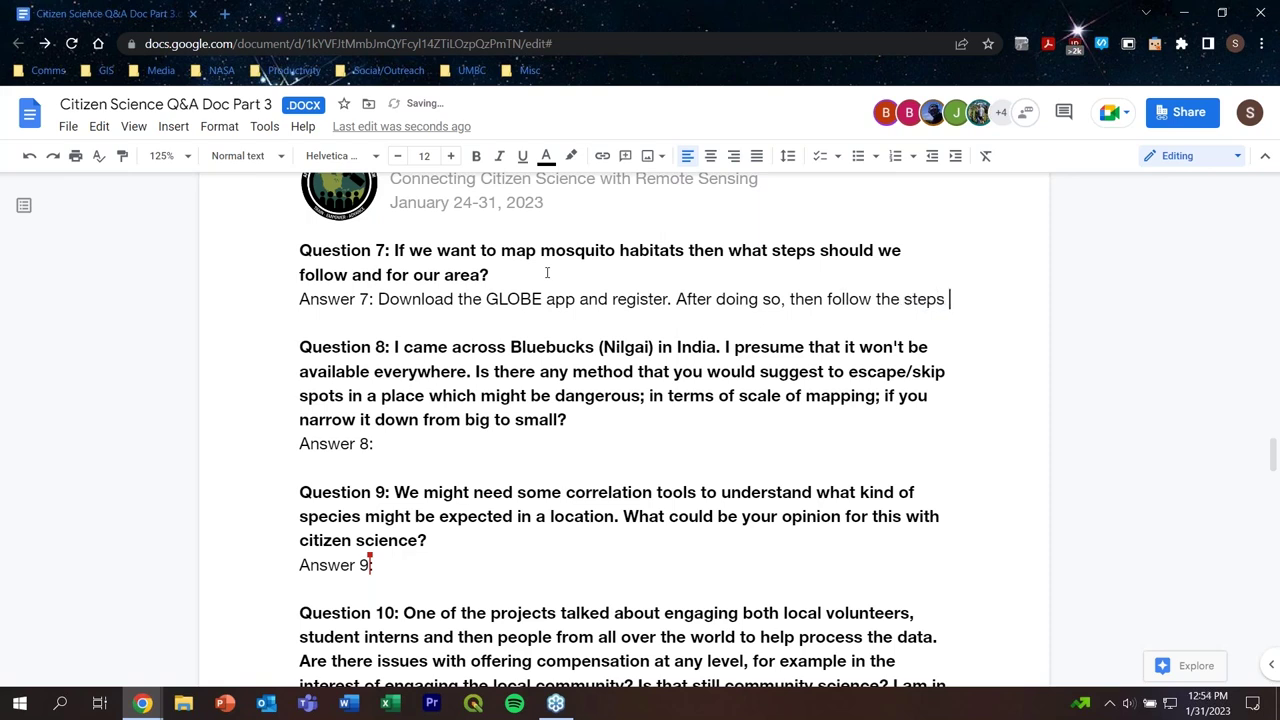
{"action": "key", "text": "BackSpace"}
{"action": "type", "text": ", which "}
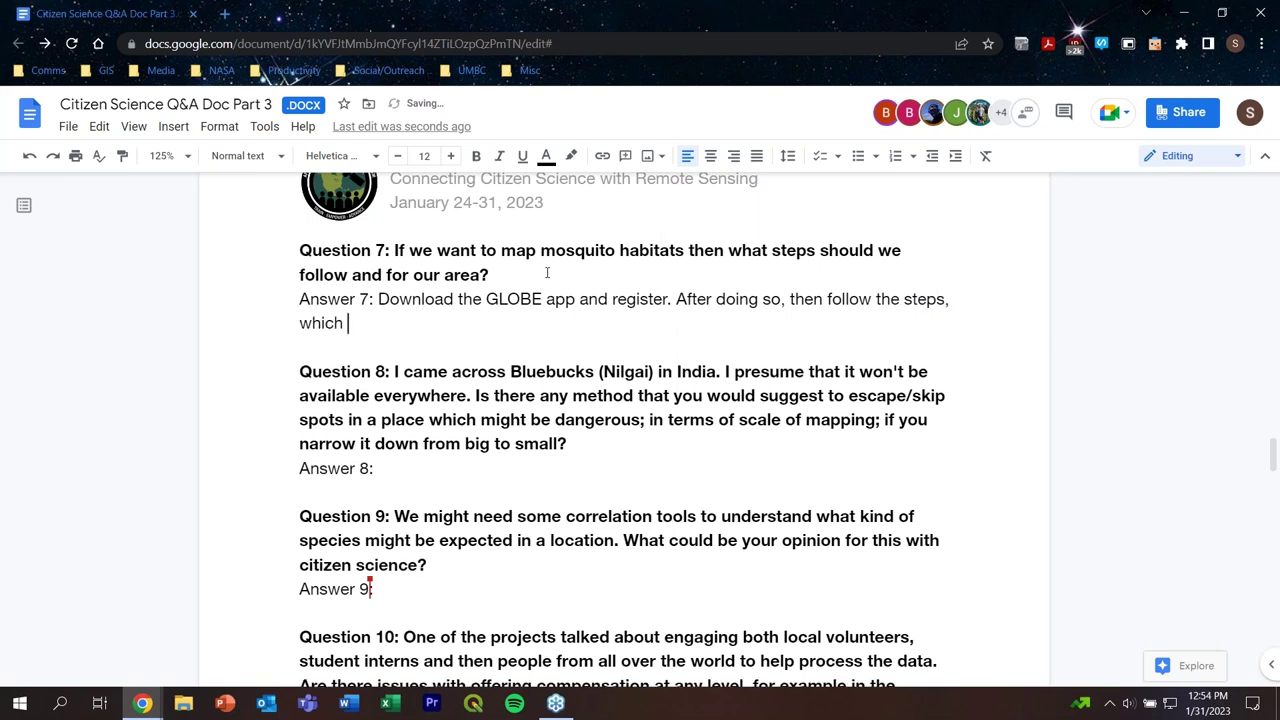
{"action": "type", "text": "are similar to a scien"}
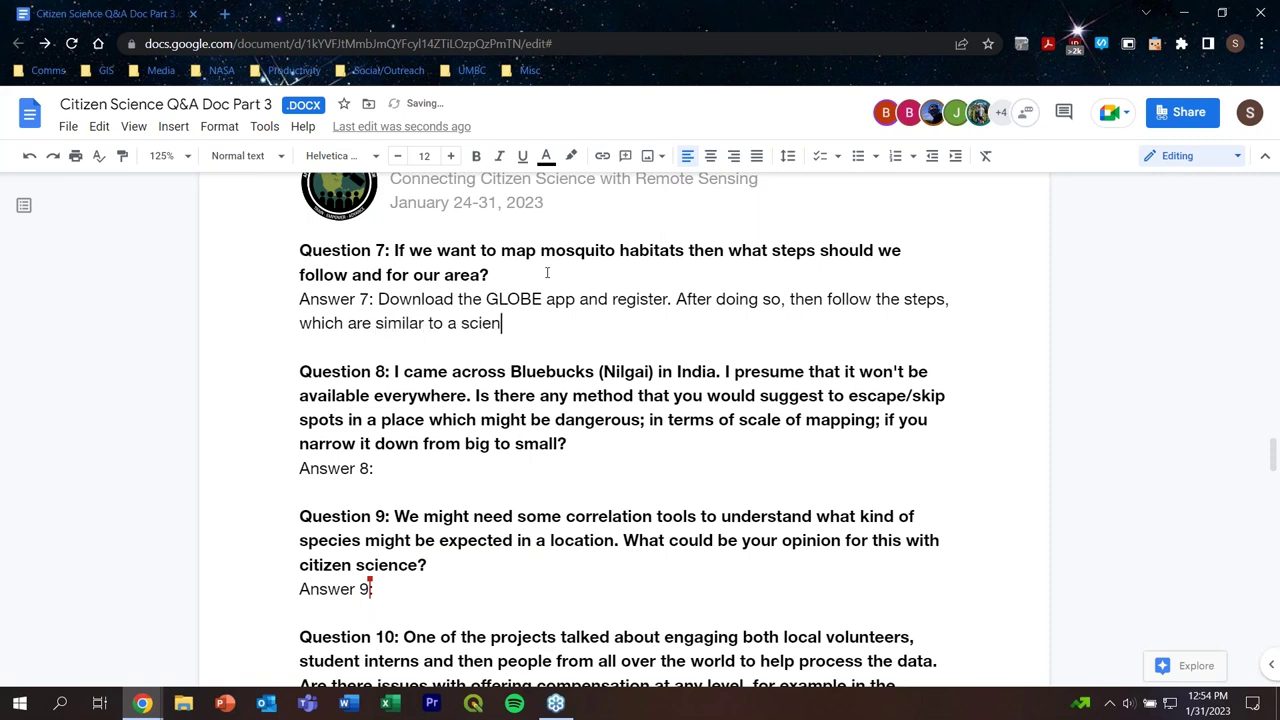
{"action": "type", "text": "tific protocol."}
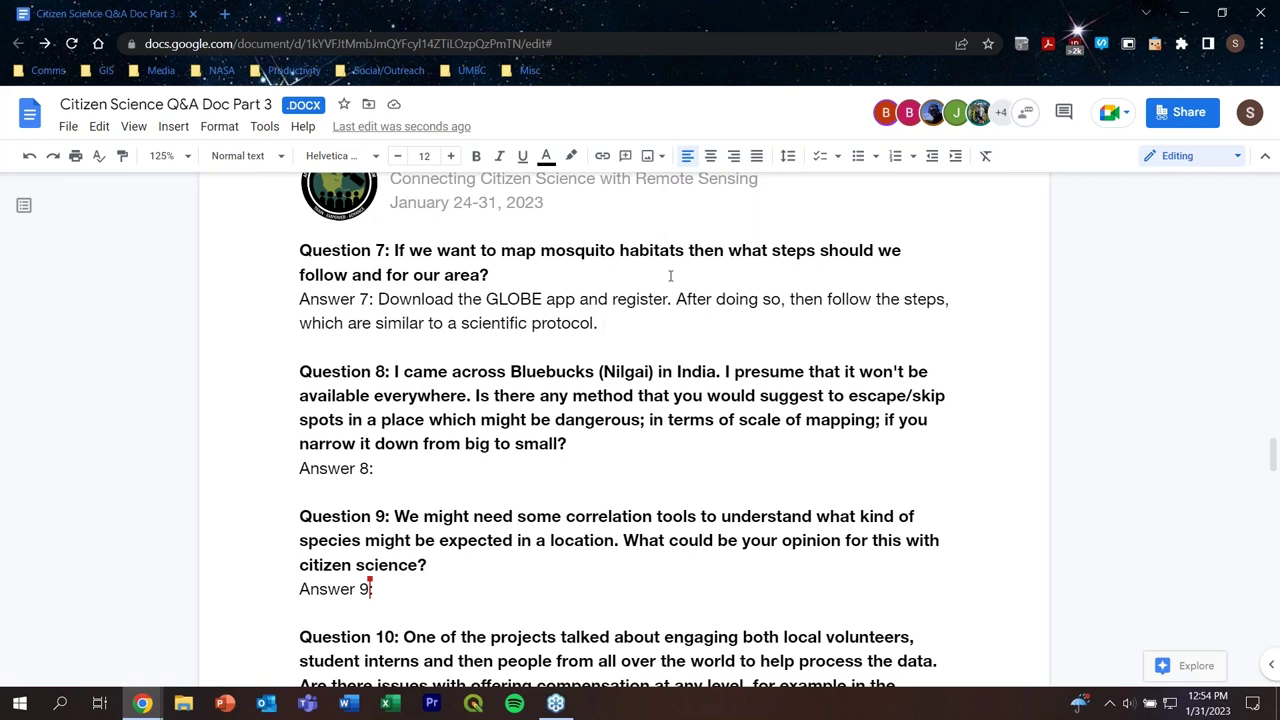
Insert "Observer" after "GLOBE" in Answer 7 so that the full app name is given
{"action": "left_click", "coordinate": [546, 298]}
{"action": "type", "text": "Observer"}
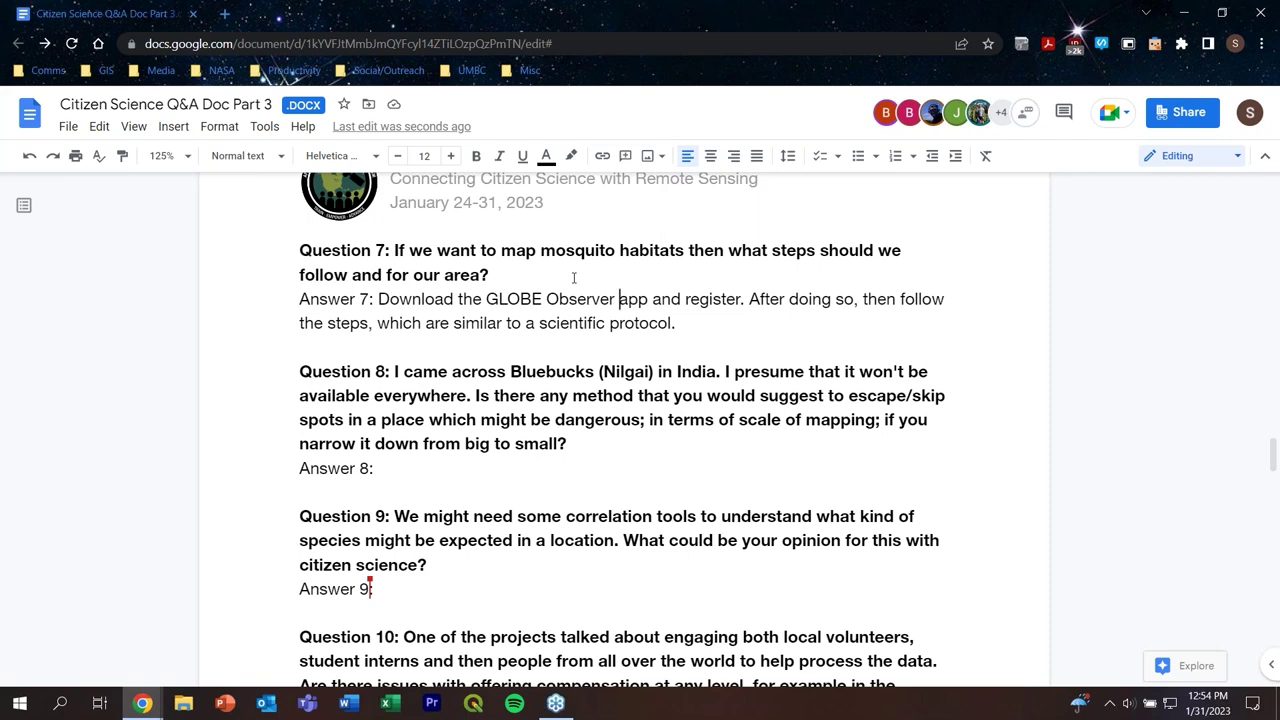
Add the sentence "The app is a tool without a project, it is research question agnostic." to the end of Answer 7
{"action": "left_click", "coordinate": [708, 325]}
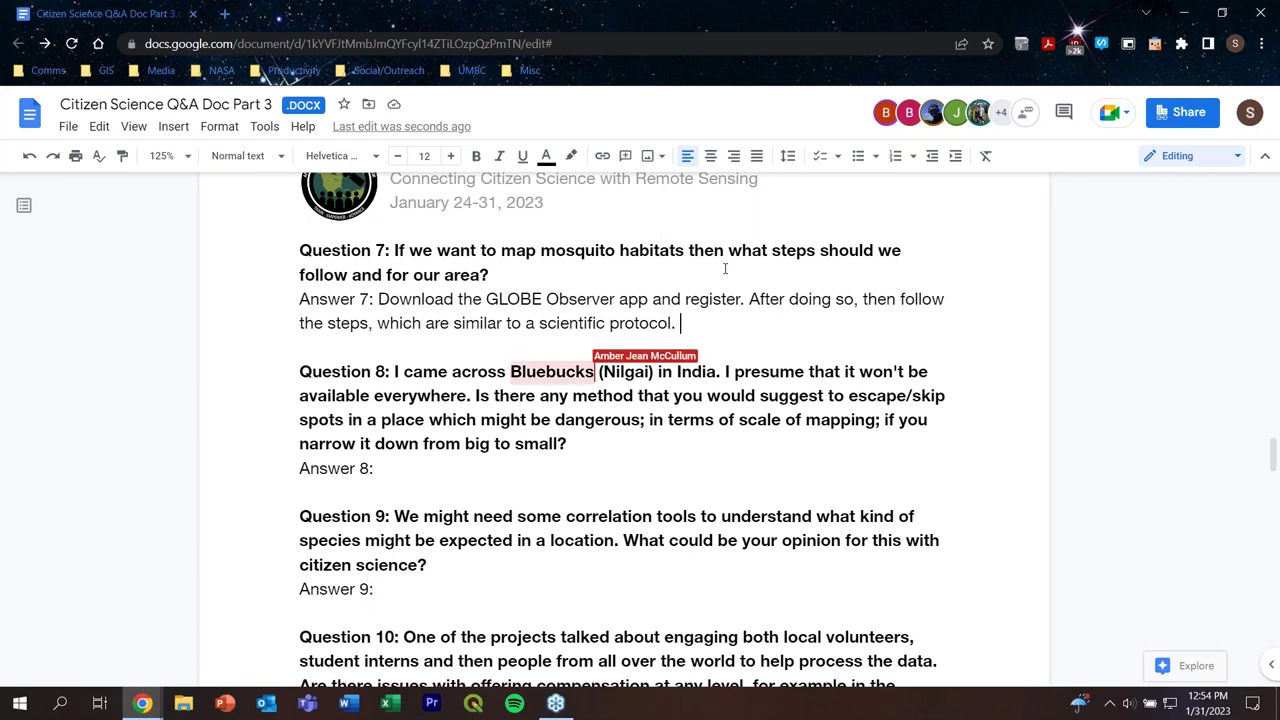
{"action": "type", "text": "The app i"}
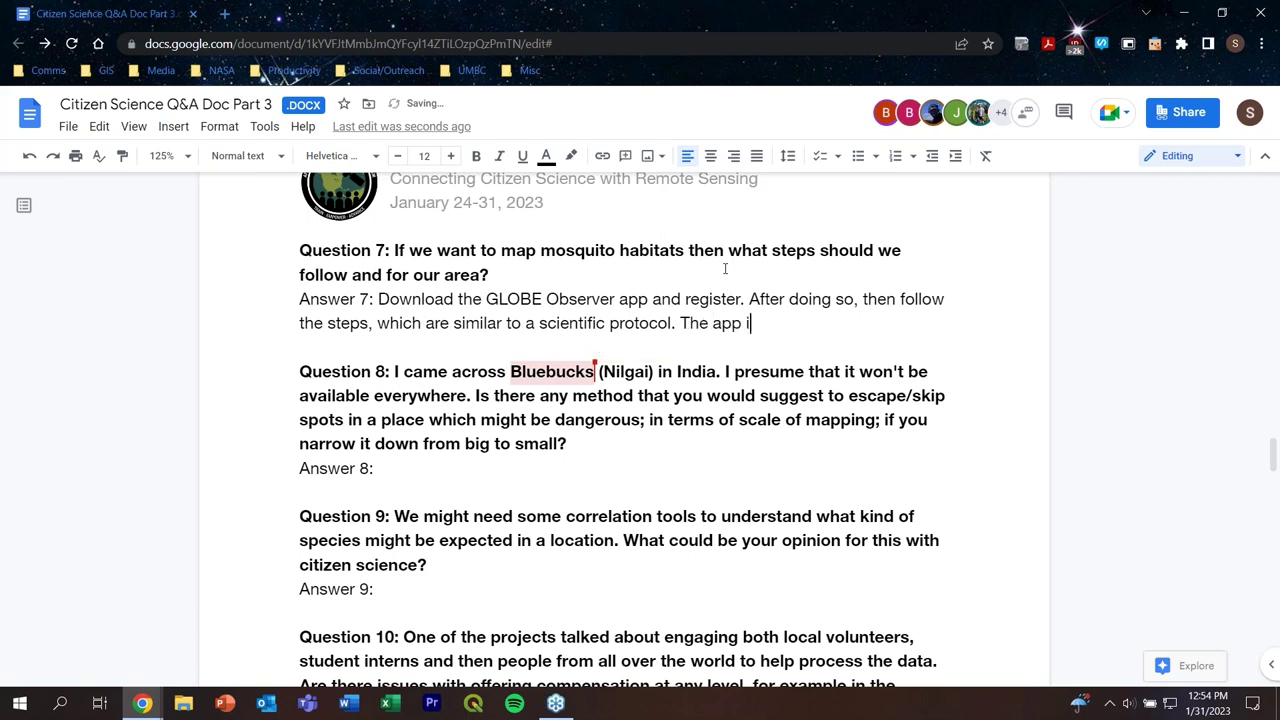
{"action": "type", "text": "s a tool without a project"}
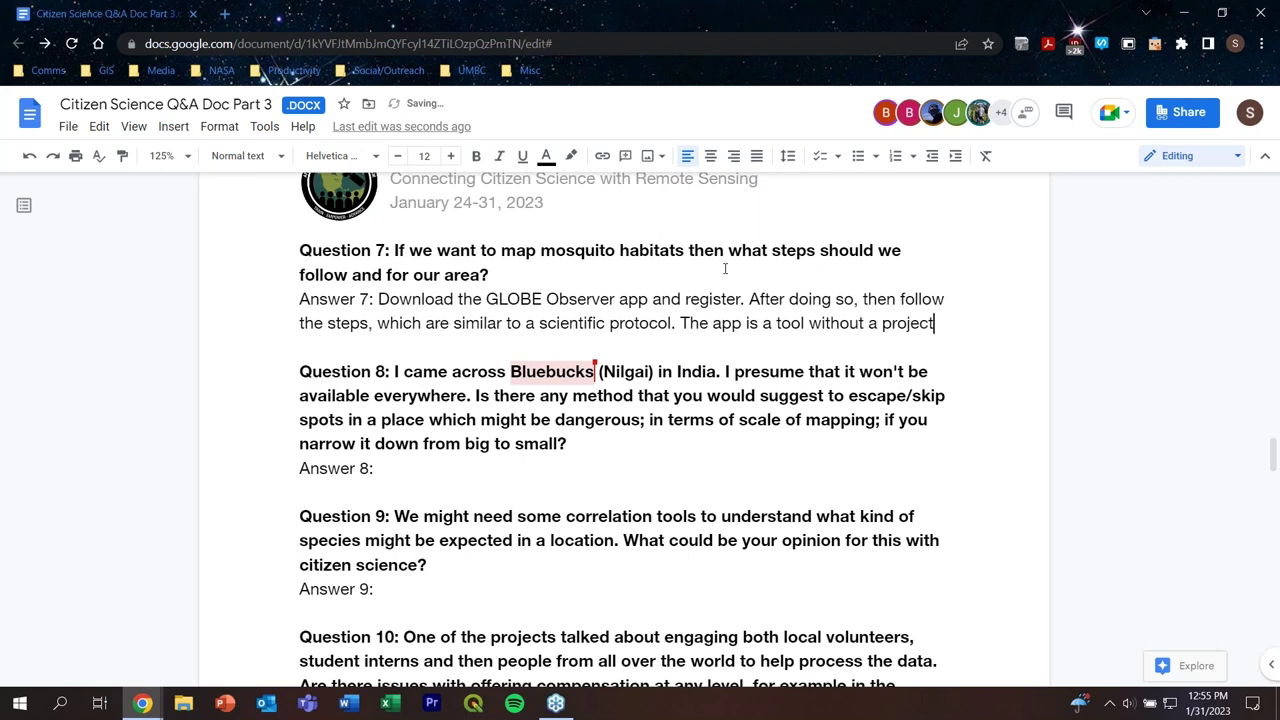
{"action": "type", "text": ", it is "}
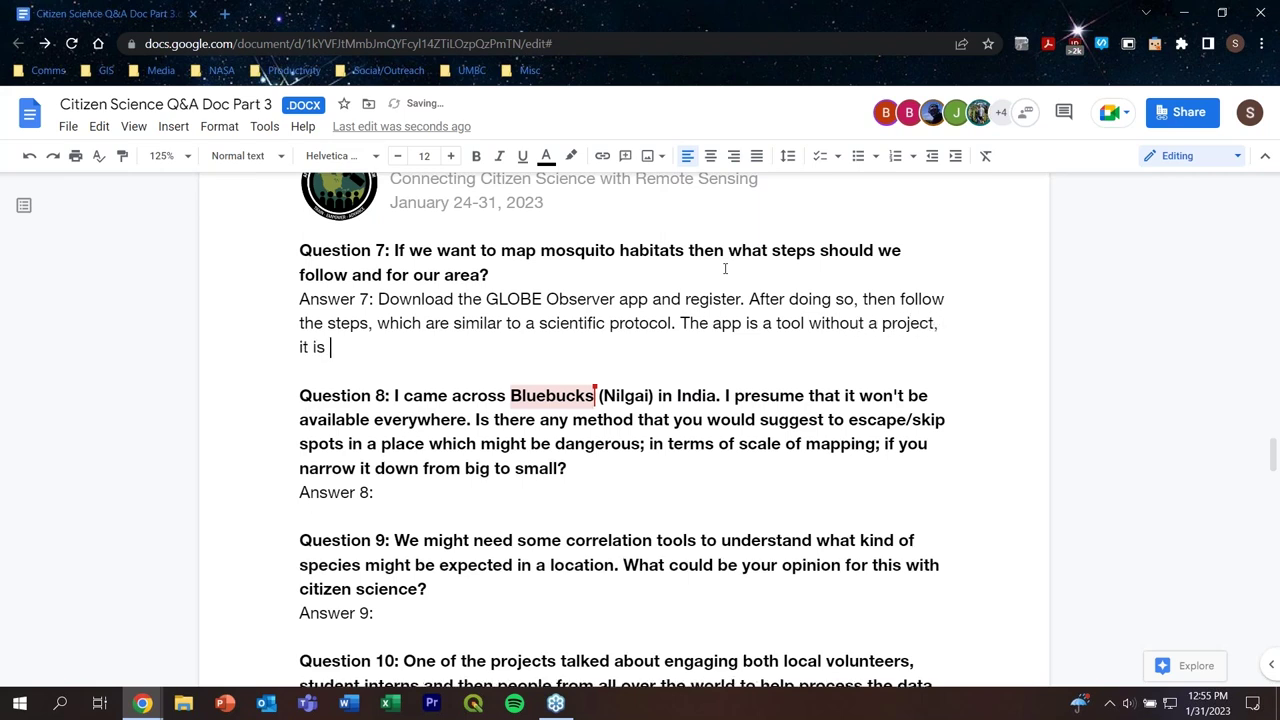
{"action": "type", "text": "research question a"}
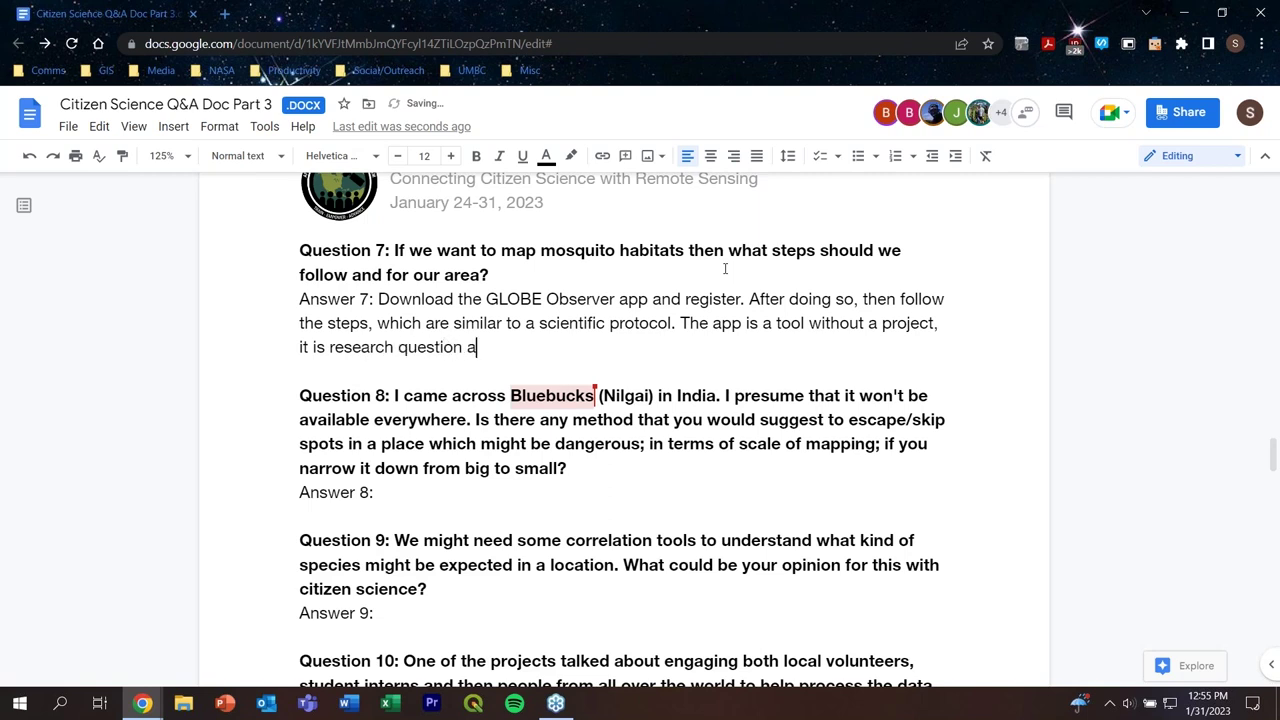
{"action": "type", "text": "gnostic."}
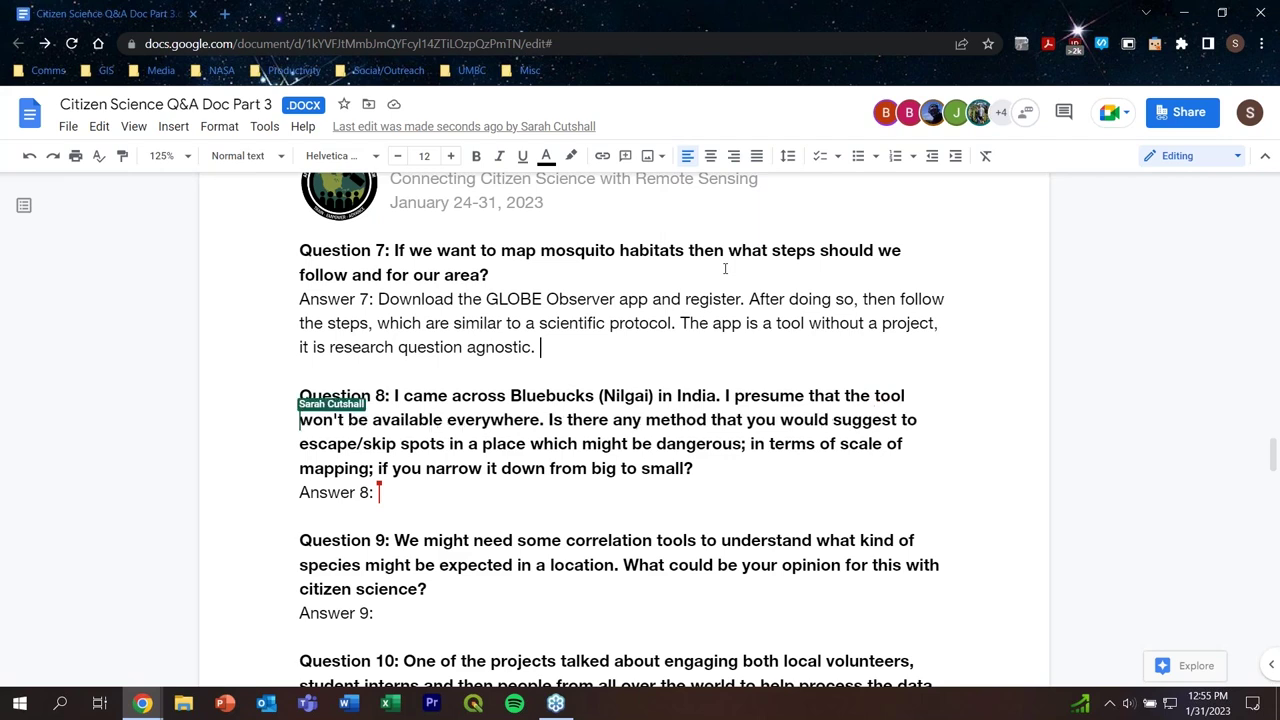
Continue Answer 7 with "Using that data in accordance with formal data will help with mapping mosquito habitats."
{"action": "type", "text": "Using that data"}
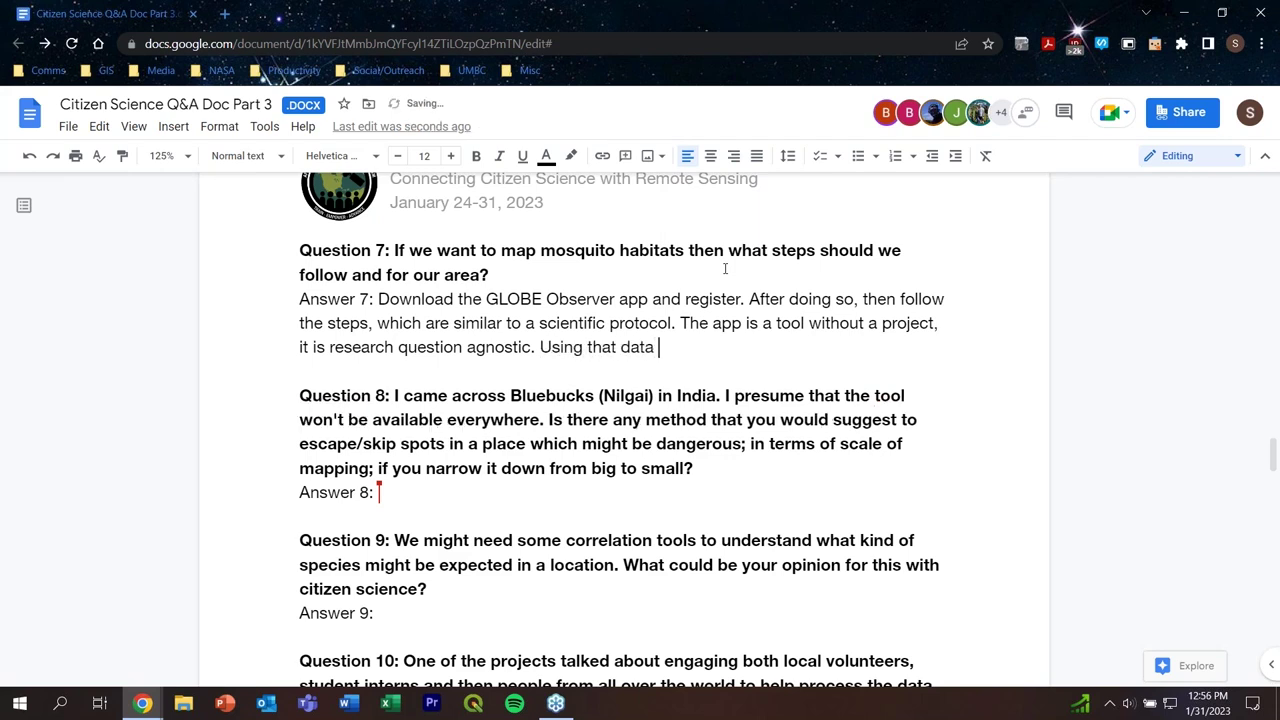
{"action": "type", "text": " inc"}
{"action": "key", "text": "BackSpace"}
{"action": "type", "text": "accordance wi"}
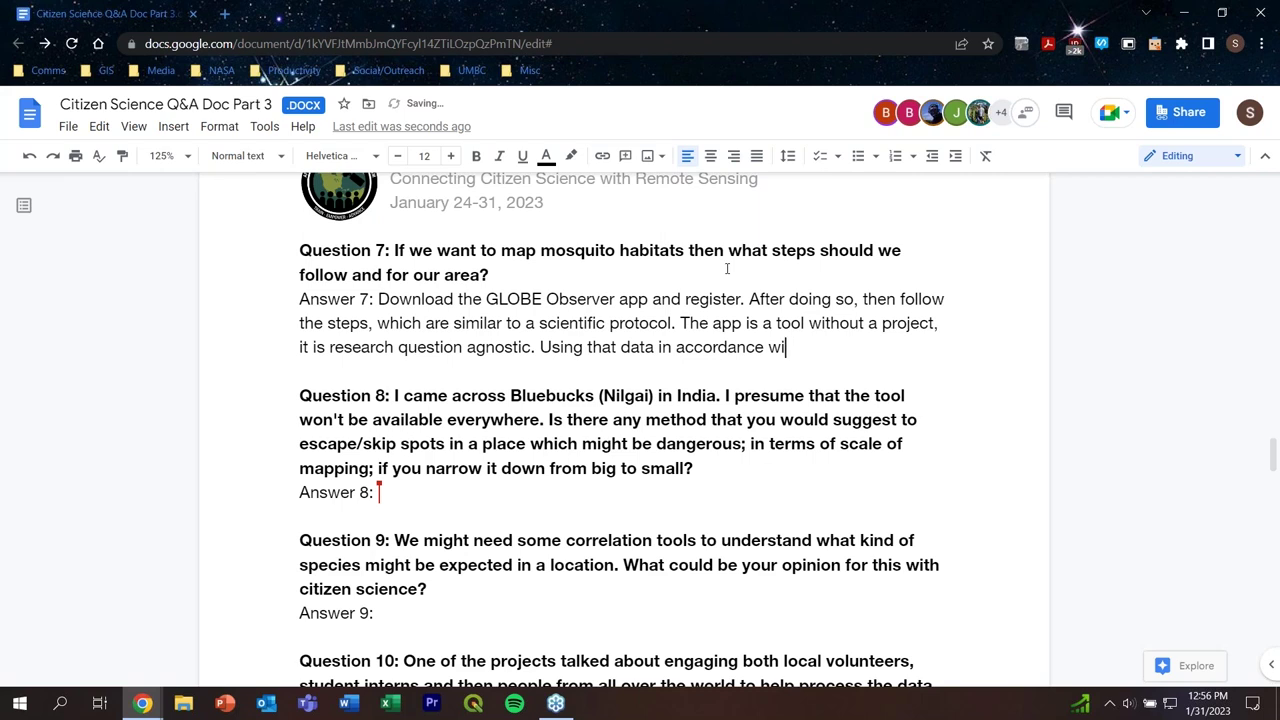
{"action": "type", "text": "th formal data"}
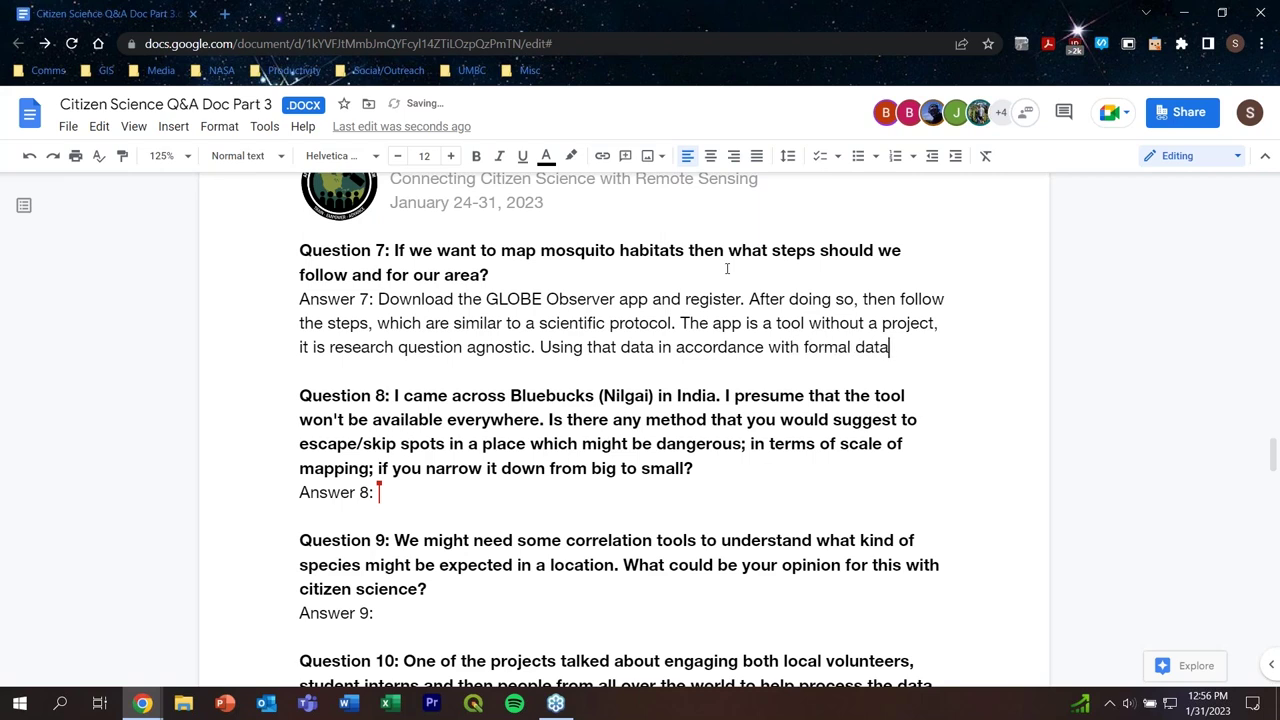
{"action": "type", "text": " will help "}
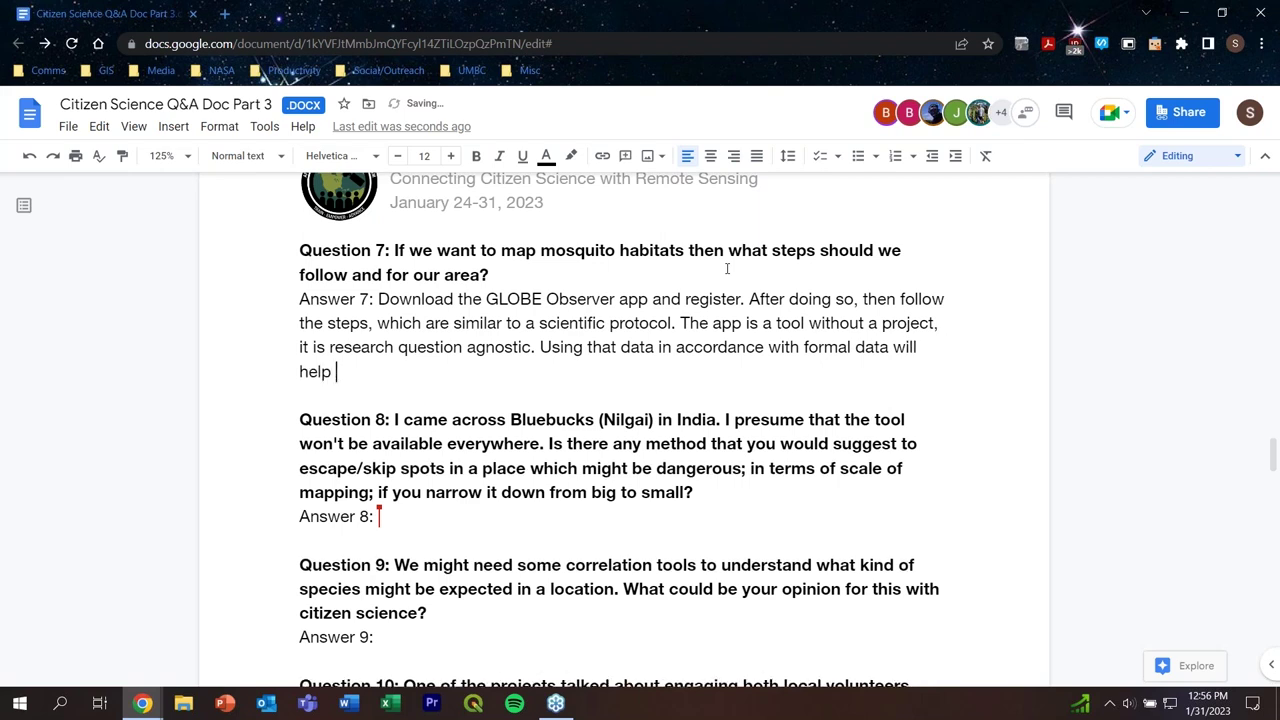
{"action": "type", "text": "with mapping"}
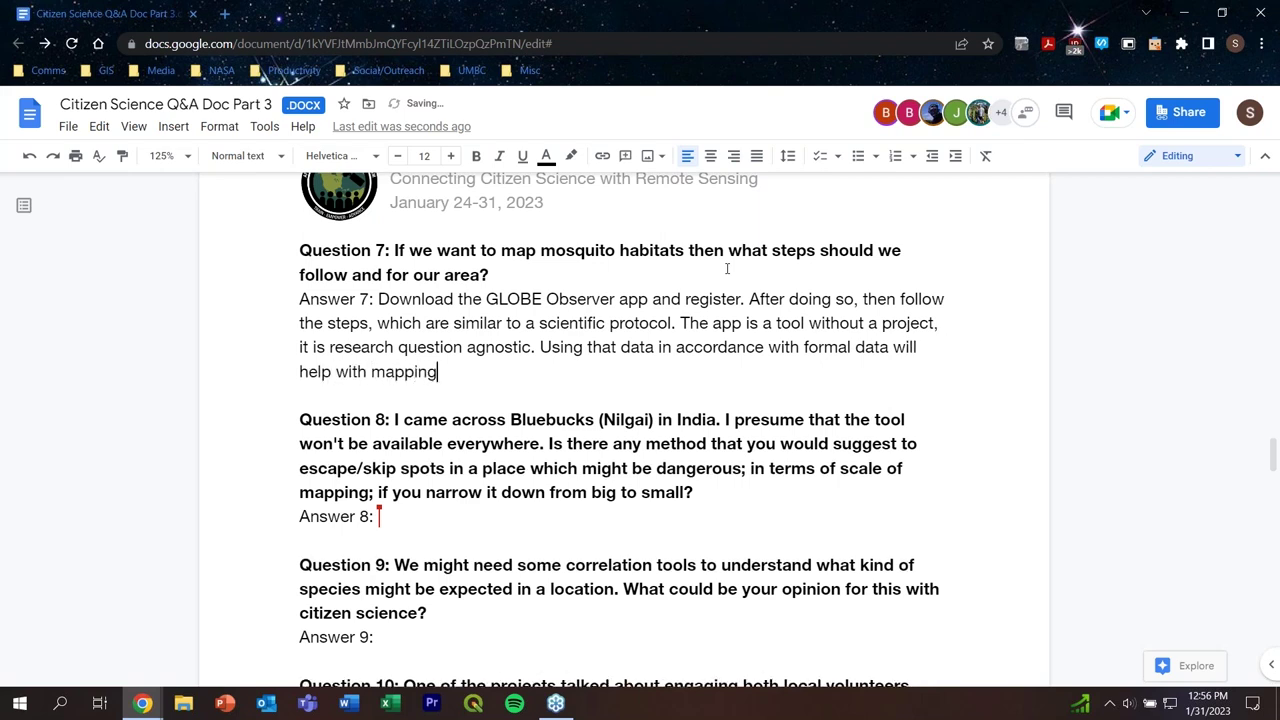
{"action": "type", "text": " moquito"}
{"action": "key", "text": "BackSpace"}
{"action": "key", "text": "BackSpace"}
{"action": "key", "text": "BackSpace"}
{"action": "key", "text": "BackSpace"}
{"action": "key", "text": "BackSpace"}
{"action": "type", "text": "squito habitats."}
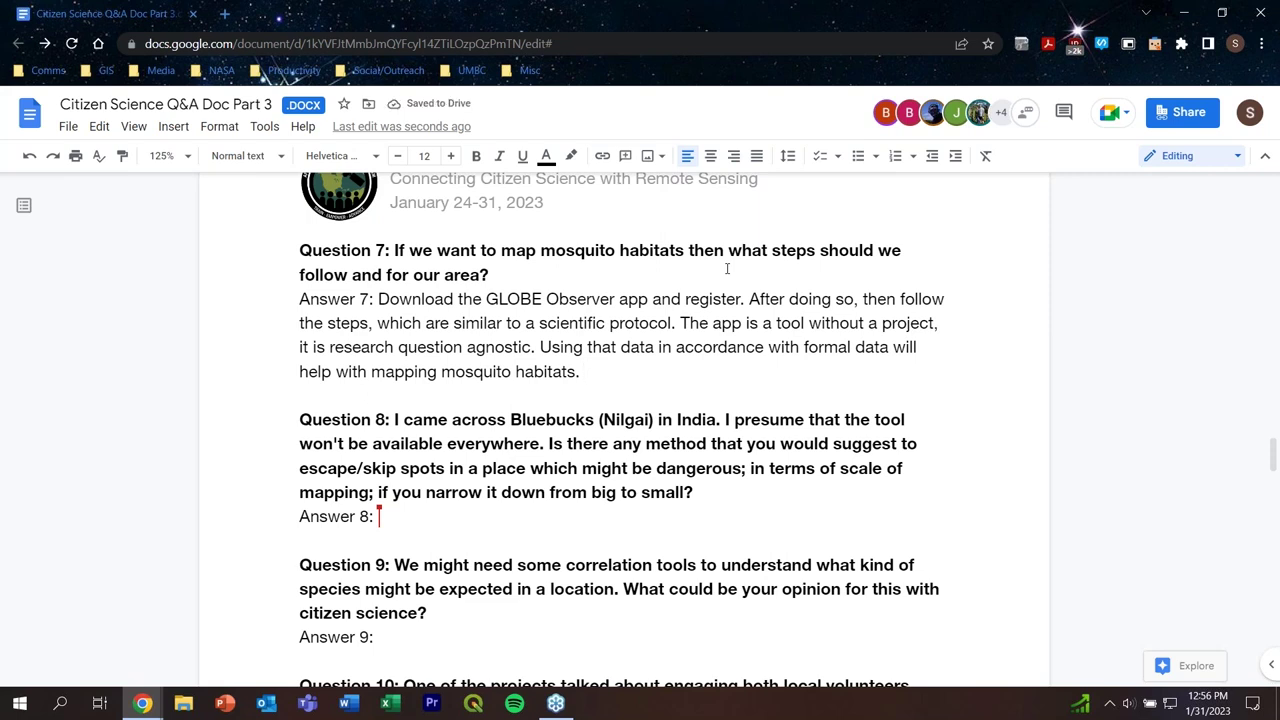
Replace "accordance" with "addition" in the last sentence of Answer 7
{"action": "left_click", "coordinate": [762, 352]}
{"action": "key", "text": "BackSpace"}
{"action": "key", "text": "BackSpace"}
{"action": "key", "text": "BackSpace"}
{"action": "key", "text": "BackSpace"}
{"action": "key", "text": "BackSpace"}
{"action": "key", "text": "BackSpace"}
{"action": "key", "text": "BackSpace"}
{"action": "key", "text": "BackSpace"}
{"action": "key", "text": "BackSpace"}
{"action": "key", "text": "BackSpace"}
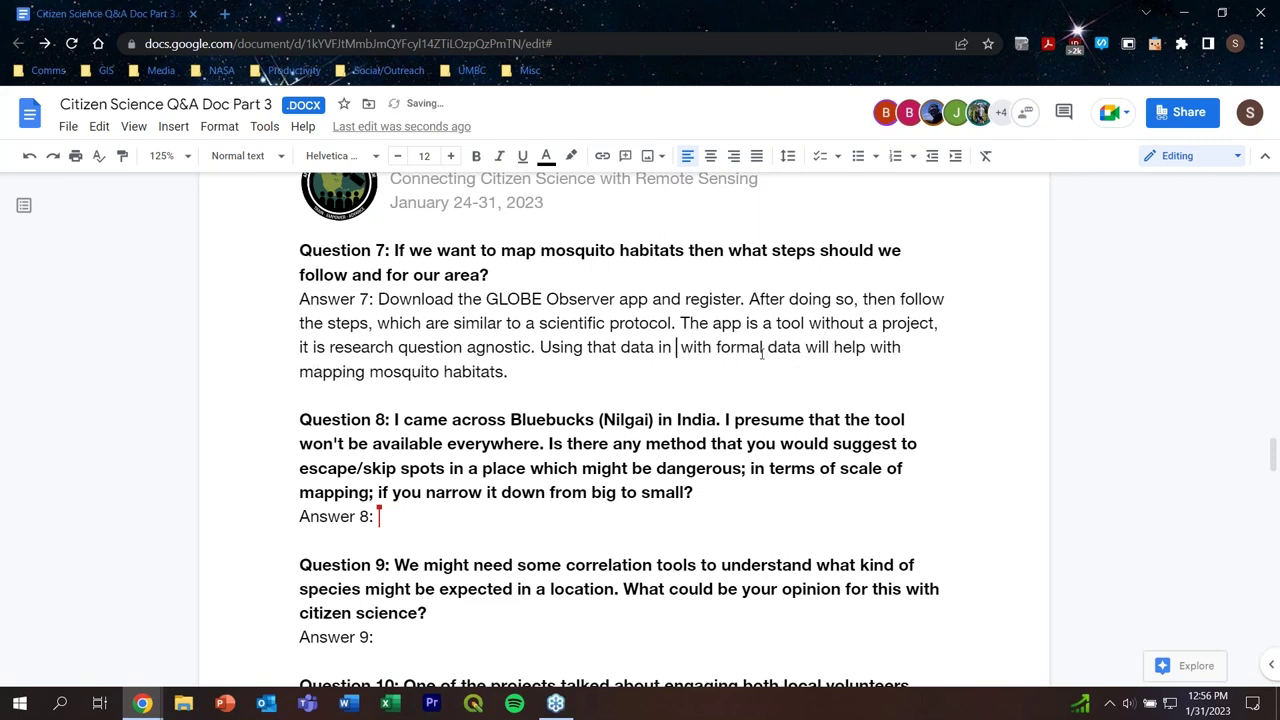
{"action": "type", "text": "addition"}
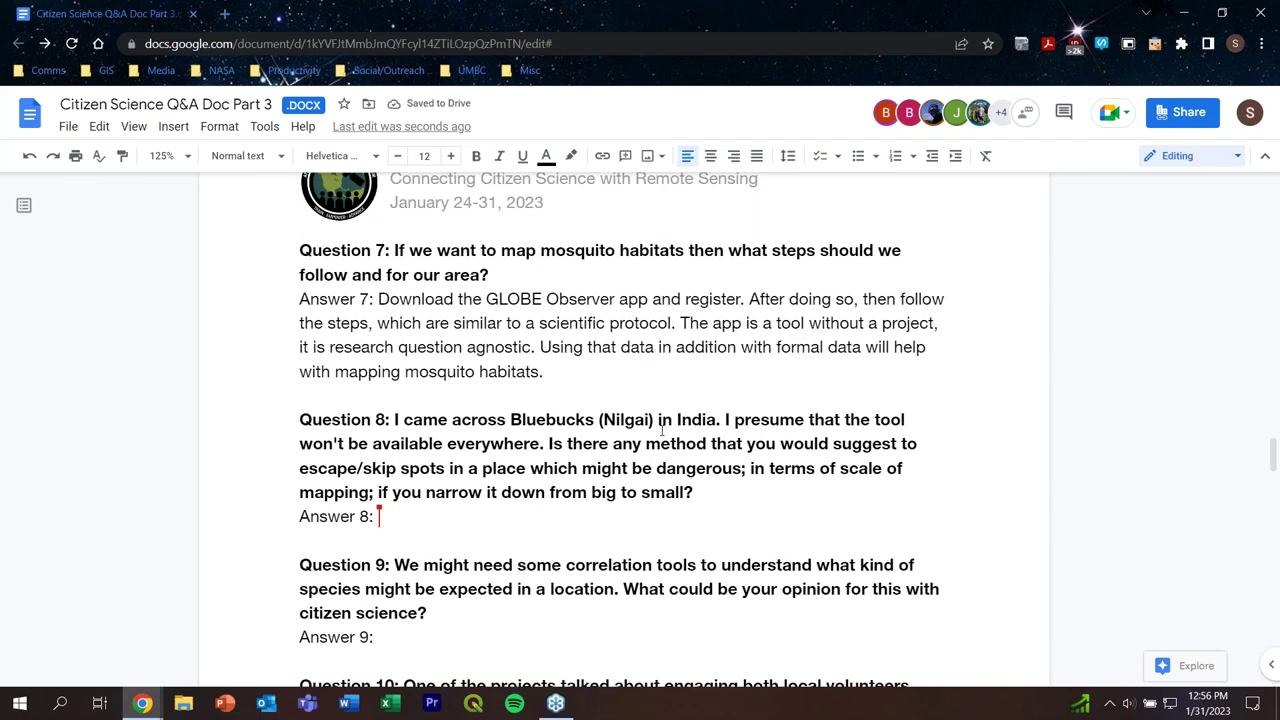
Begin Answer 8 with "Using the example of Wisconsin, we use surveys in addition to"
{"action": "scroll", "coordinate": [531, 381], "scroll_direction": "down", "scroll_amount": 2}
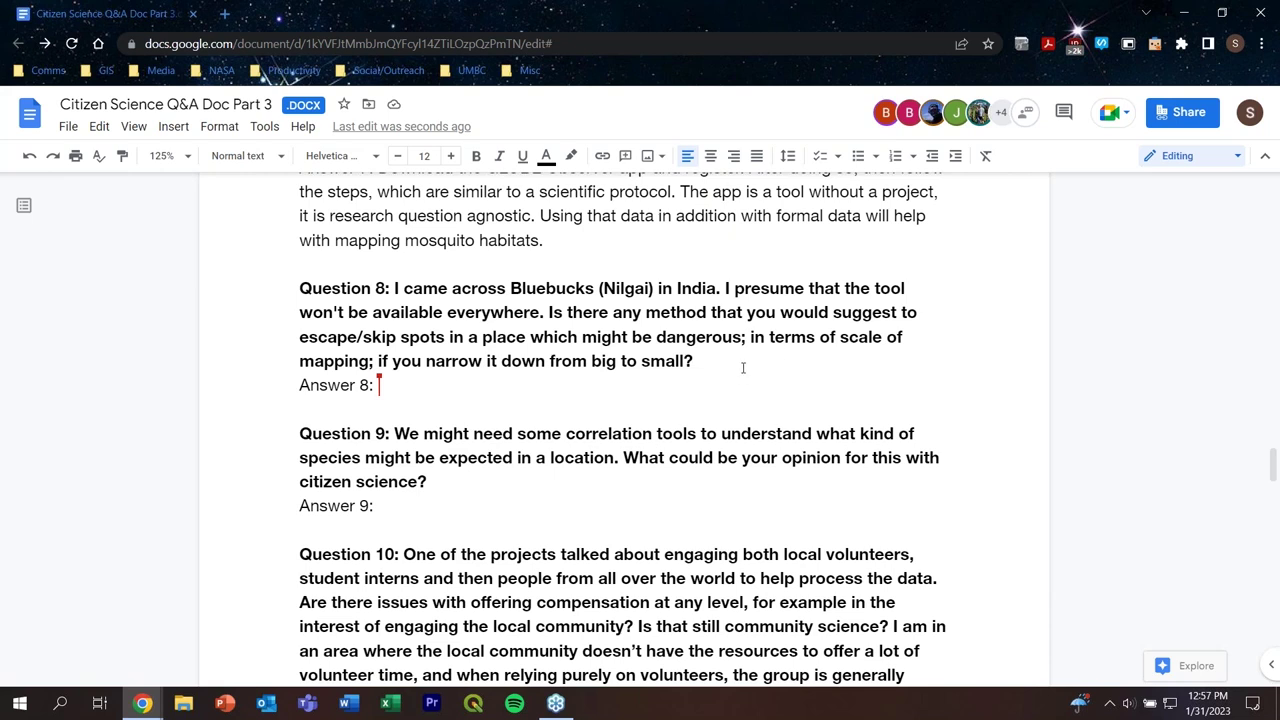
{"action": "type", "text": "Using the exa"}
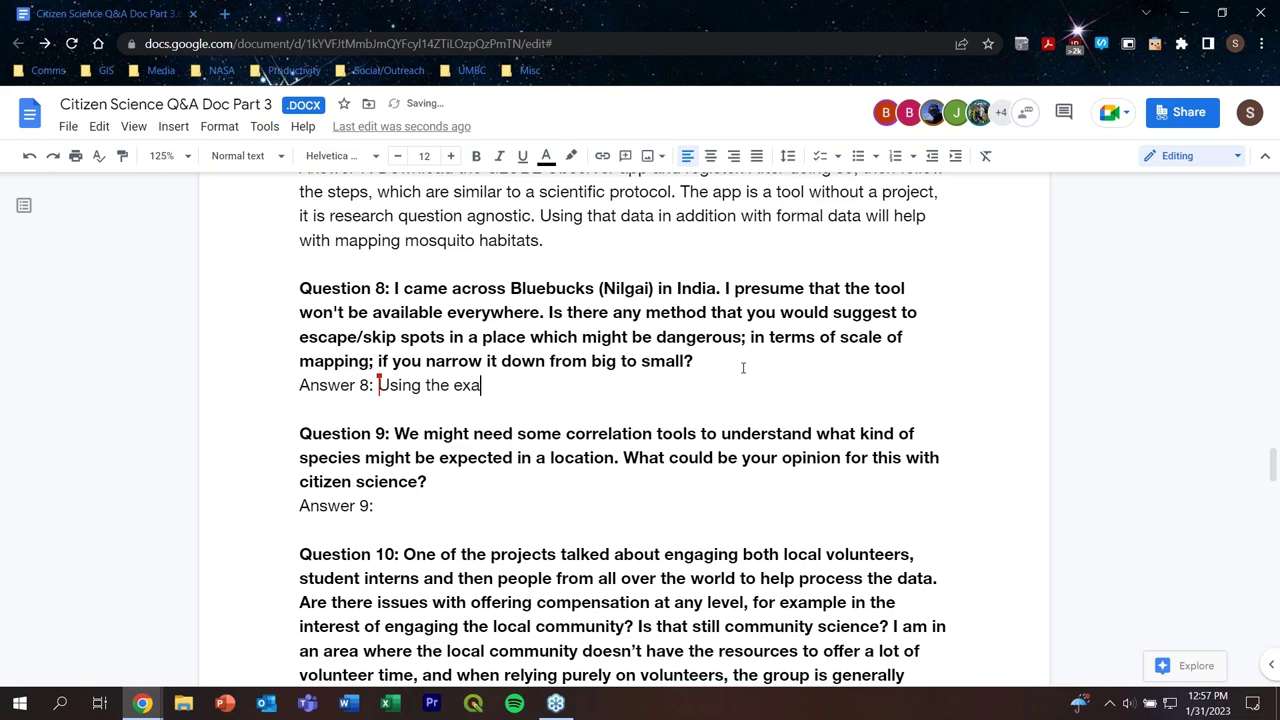
{"action": "type", "text": "mple of Wisconsin, "}
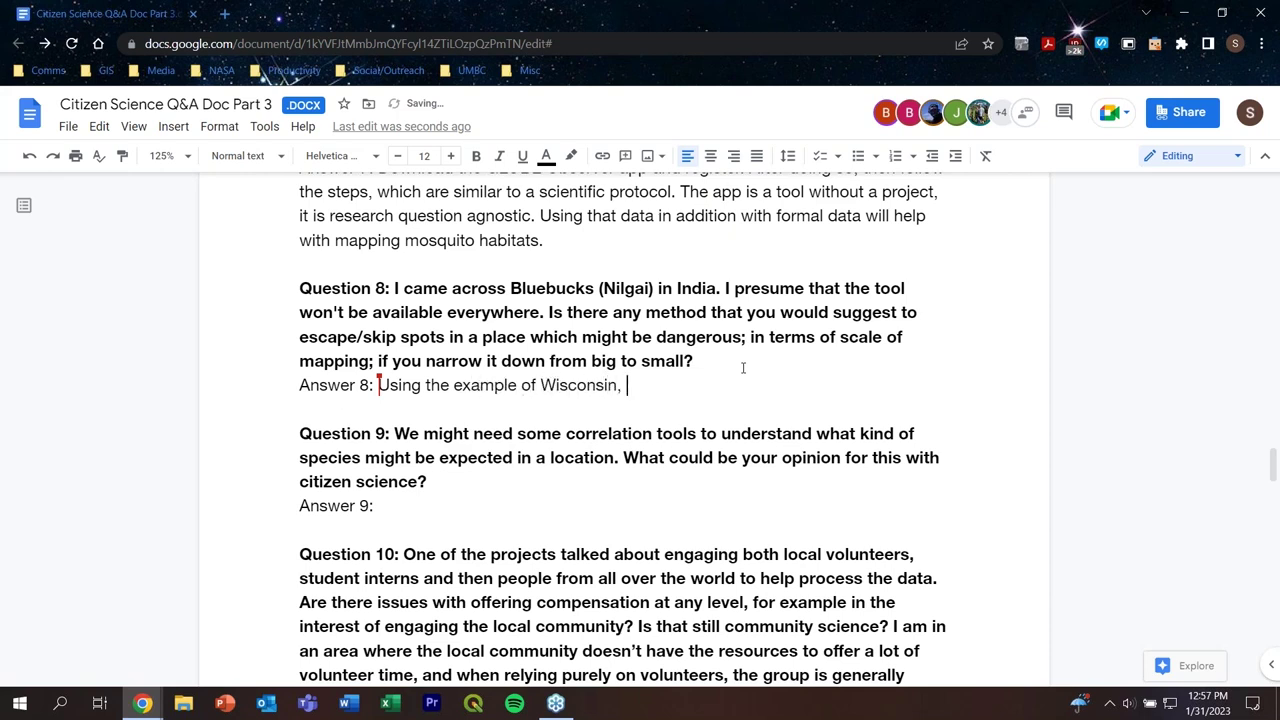
{"action": "type", "text": "we use "}
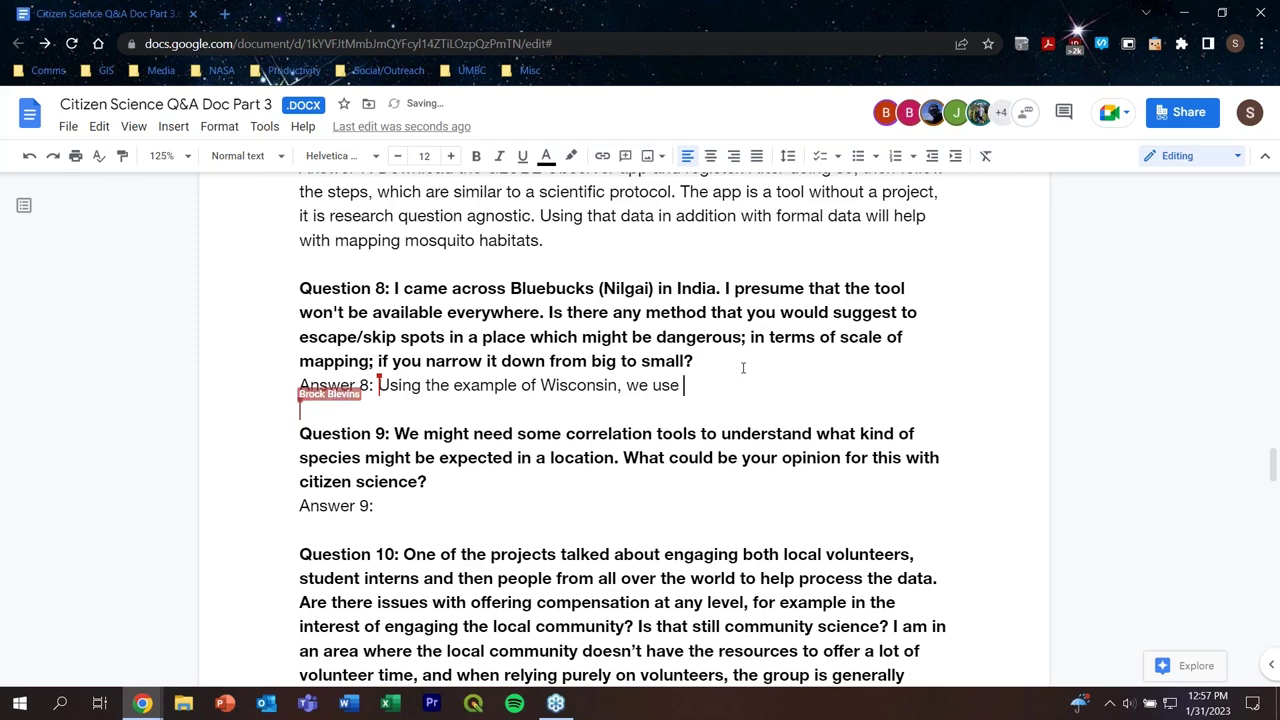
{"action": "type", "text": "surv"}
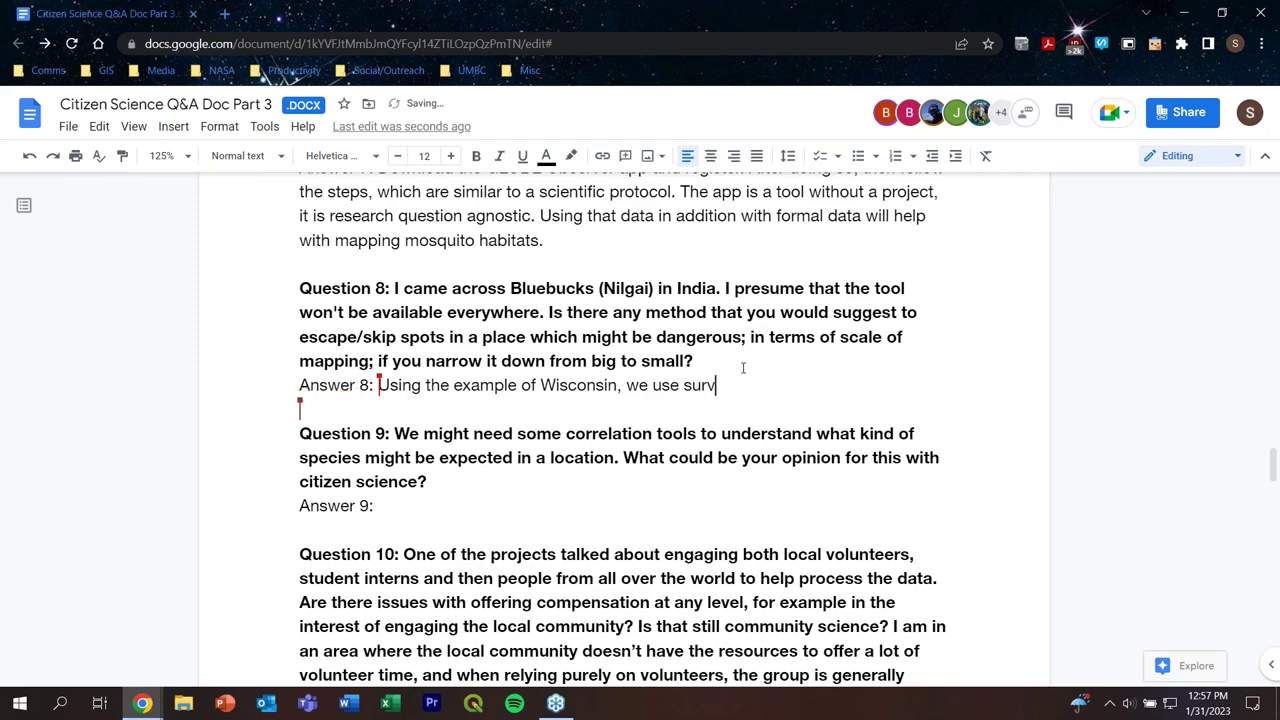
{"action": "type", "text": "eys in addition to"}
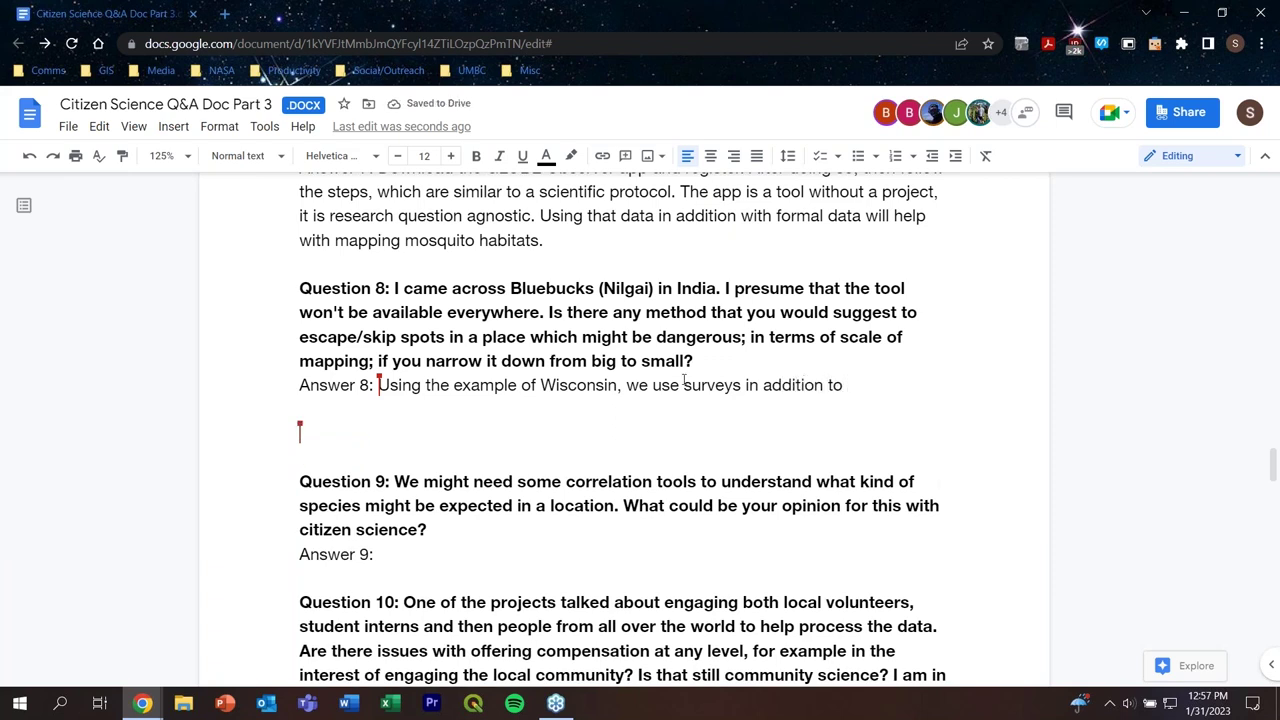
Reword "we use surveys" in Answer 8 to "surveys are used"
{"action": "left_click", "coordinate": [651, 386]}
{"action": "key", "text": "BackSpace"}
{"action": "key", "text": "BackSpace"}
{"action": "key", "text": "BackSpace"}
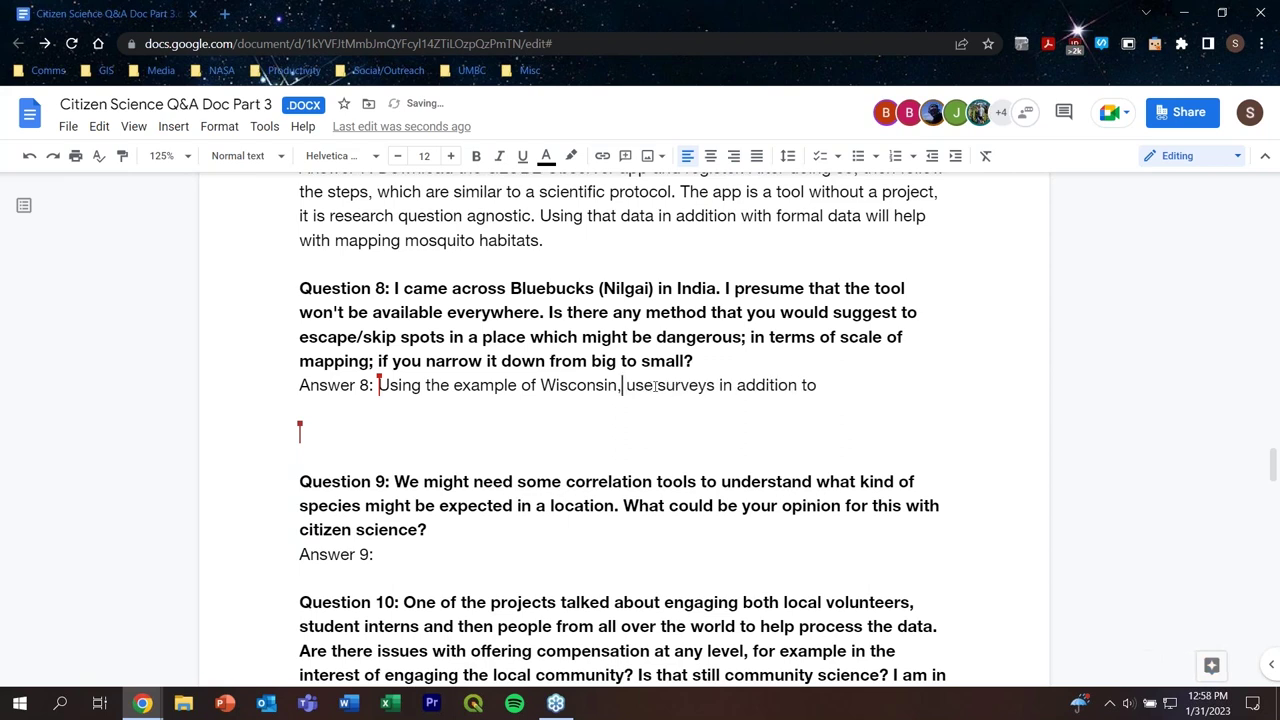
{"action": "left_click", "coordinate": [654, 386]}
{"action": "key", "text": "BackSpace"}
{"action": "key", "text": "BackSpace"}
{"action": "key", "text": "BackSpace"}
{"action": "key", "text": "BackSpace"}
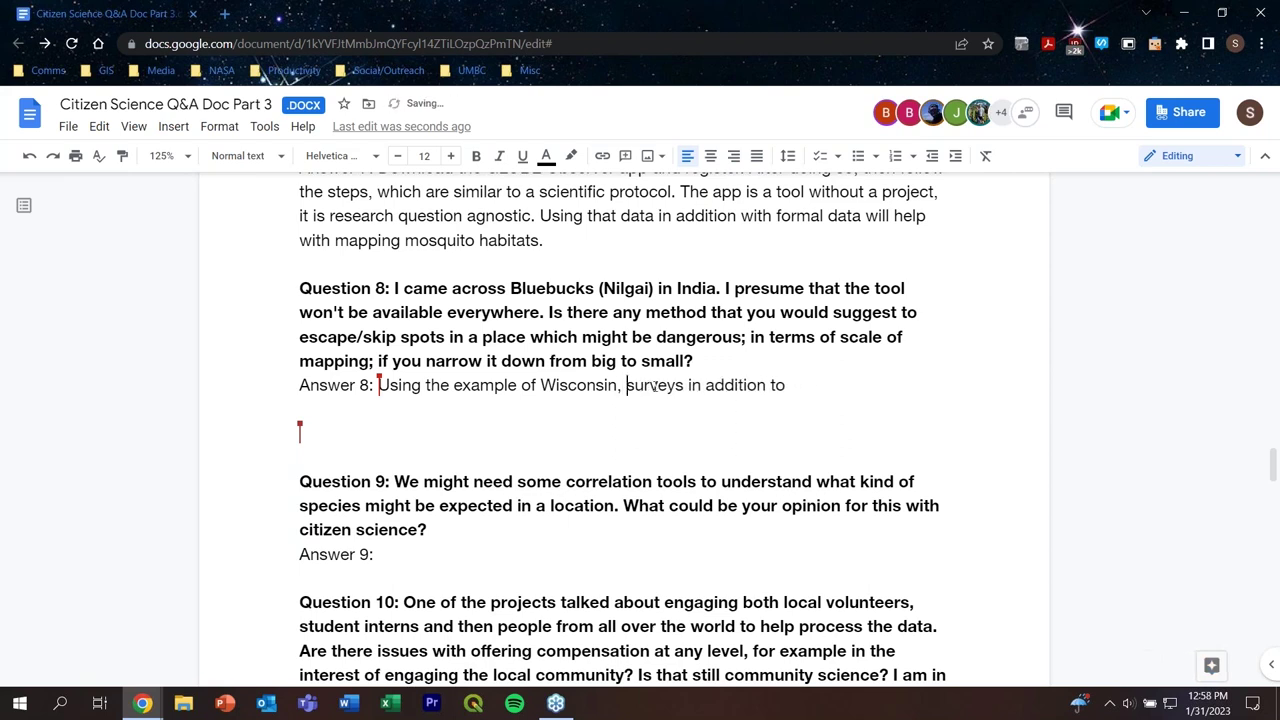
{"action": "key", "text": "Right"}
{"action": "key", "text": "Right"}
{"action": "key", "text": "Right"}
{"action": "key", "text": "Right"}
{"action": "key", "text": "Right"}
{"action": "key", "text": "Right"}
{"action": "type", "text": "are use"}
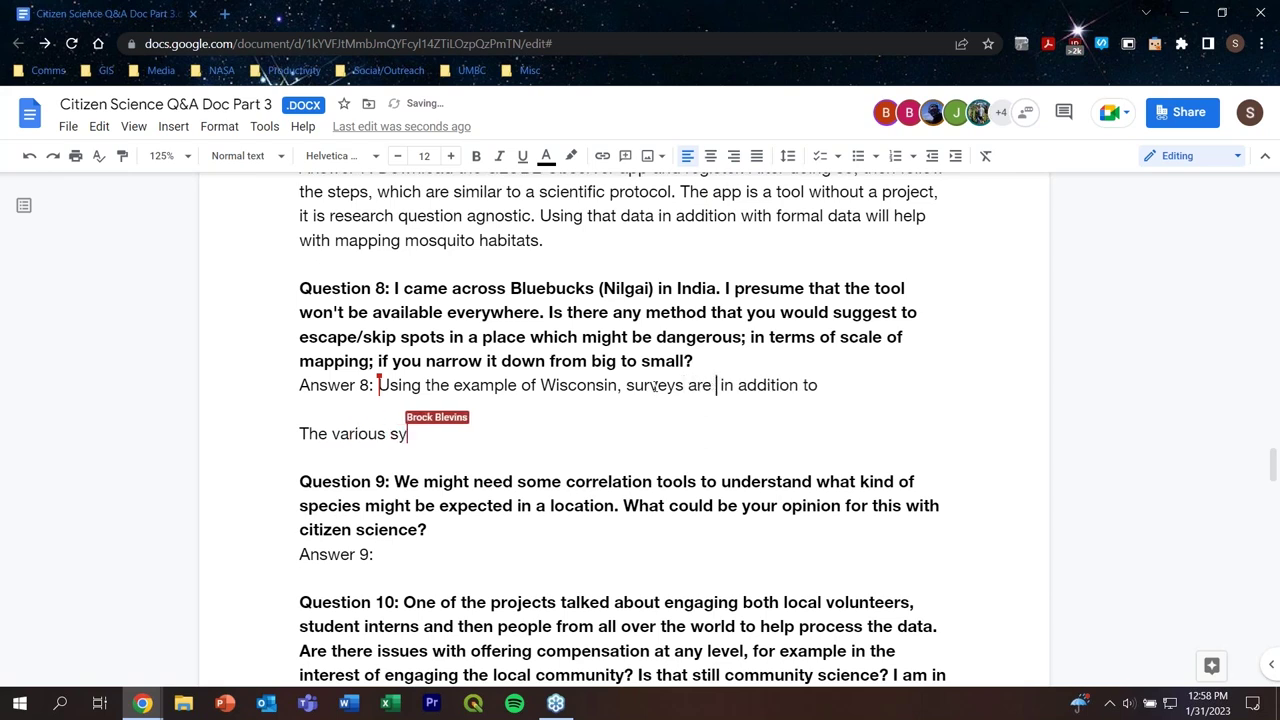
{"action": "type", "text": "d"}
Complete the first sentence of Answer 8 with "trail camera data."
{"action": "double_click", "coordinate": [900, 385]}
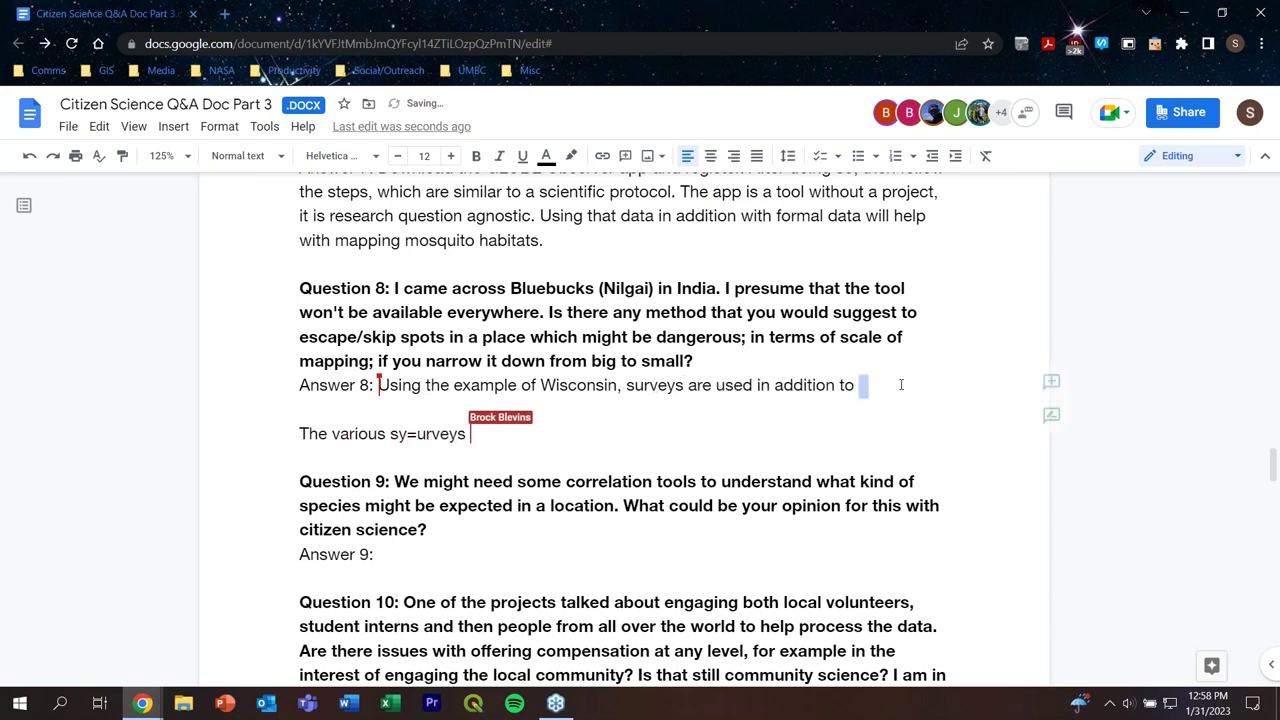
{"action": "type", "text": "trai"}
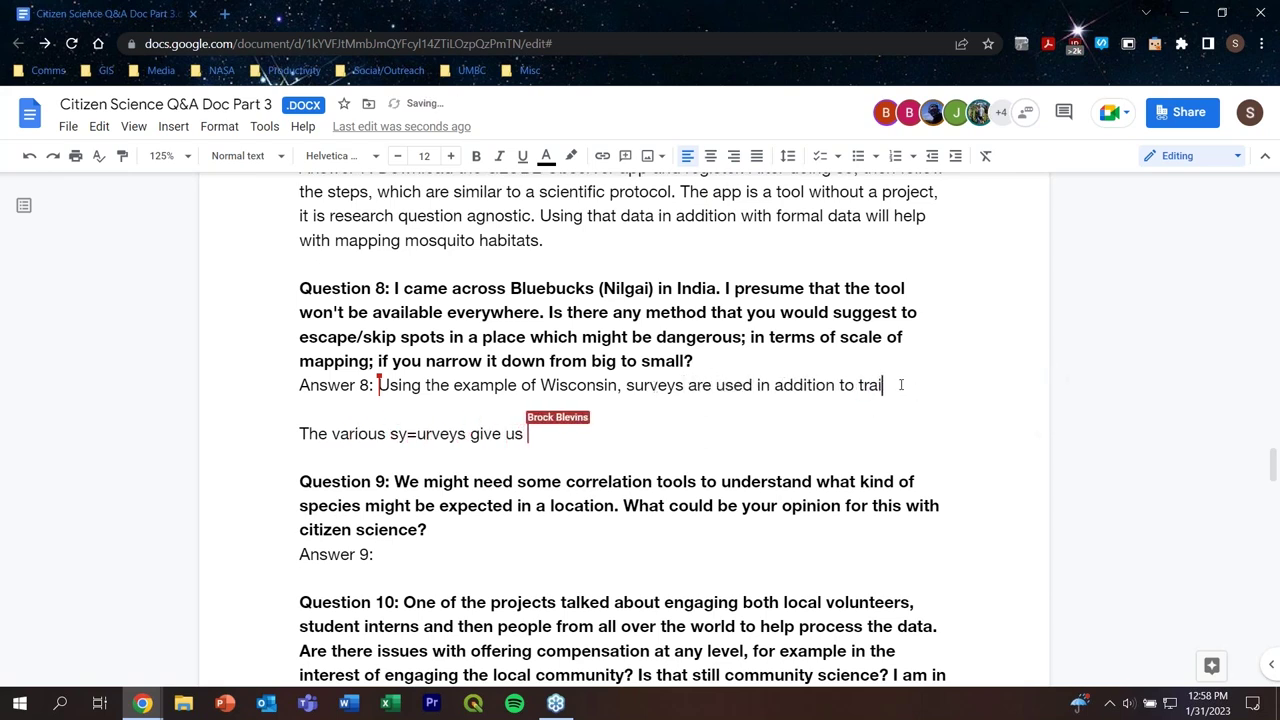
{"action": "type", "text": "l camera data."}
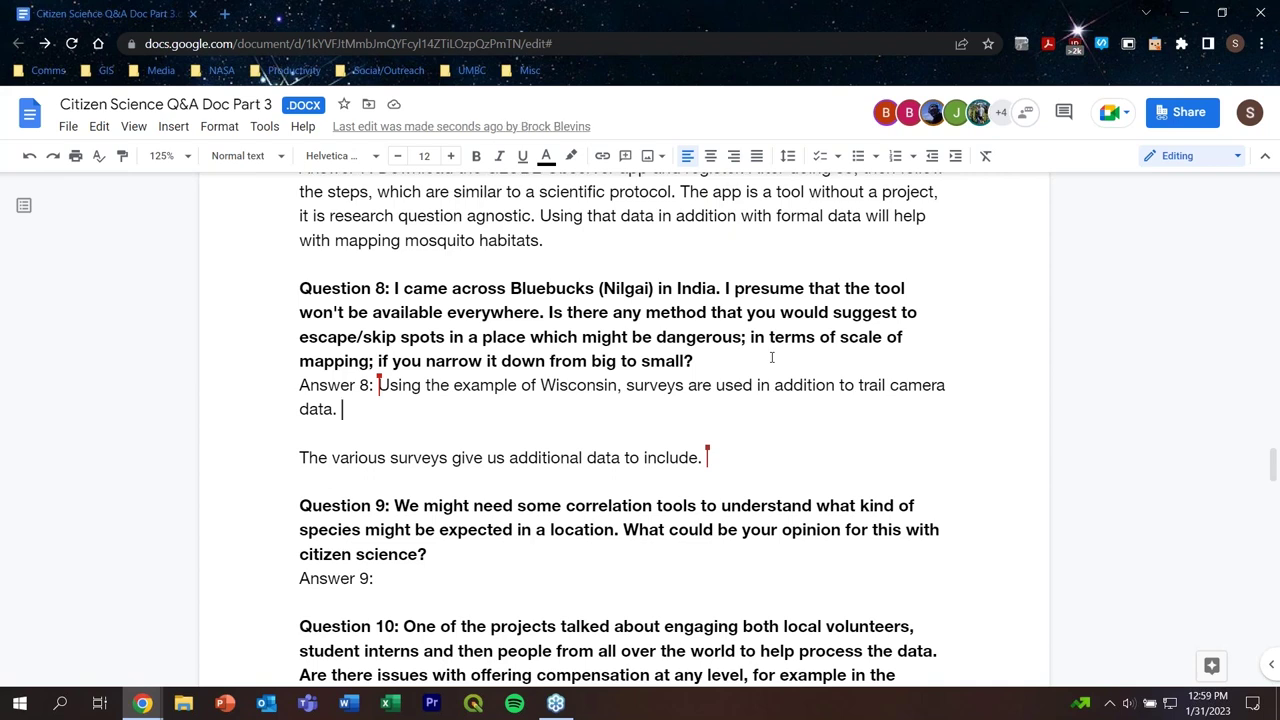
Add to Answer 8: "Danger can be a factor in data collection and it is acknowledged that we cannot collect data for every location."
{"action": "type", "text": "Da"}
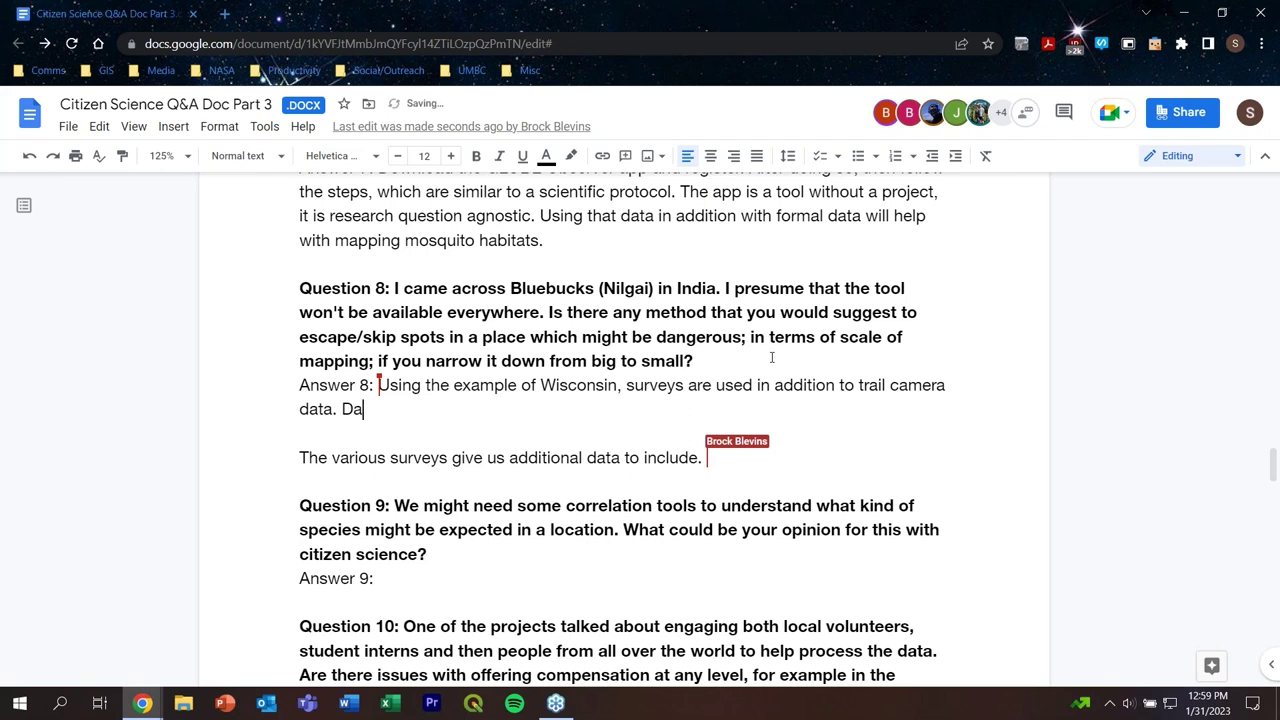
{"action": "type", "text": "nger can "}
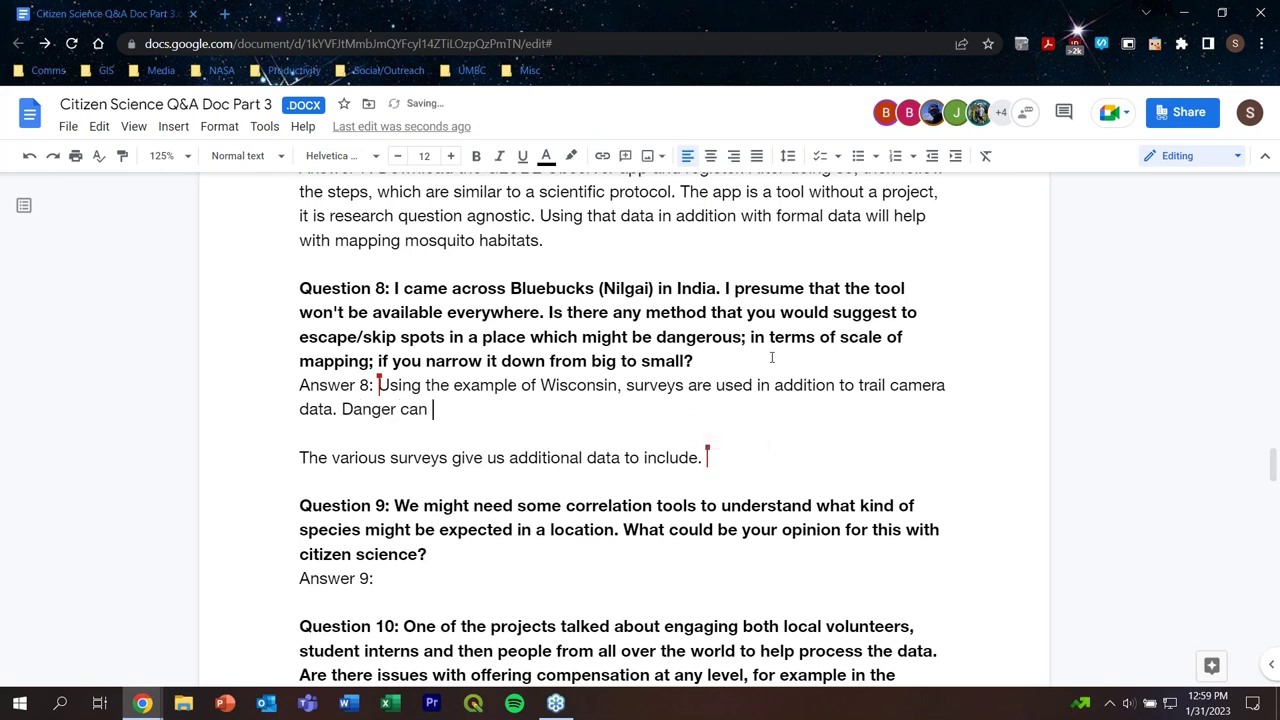
{"action": "type", "text": "be a factor in data collection and "}
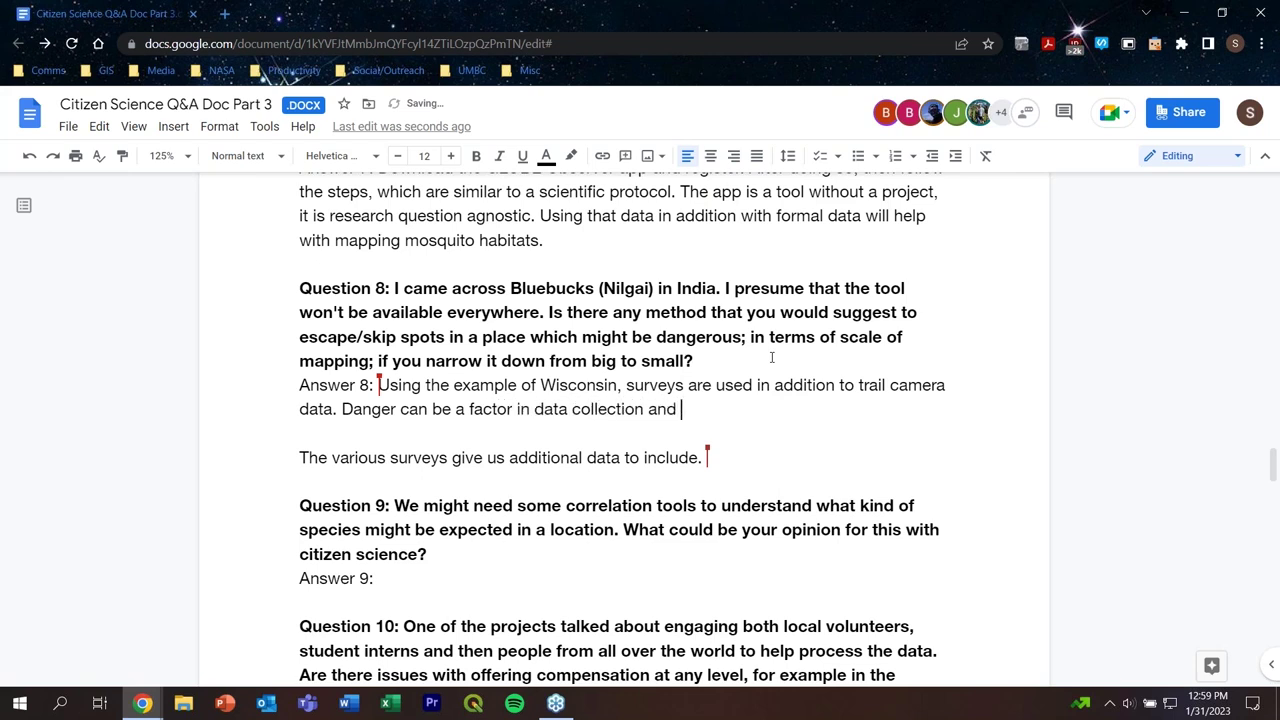
{"action": "type", "text": "it is acknowled"}
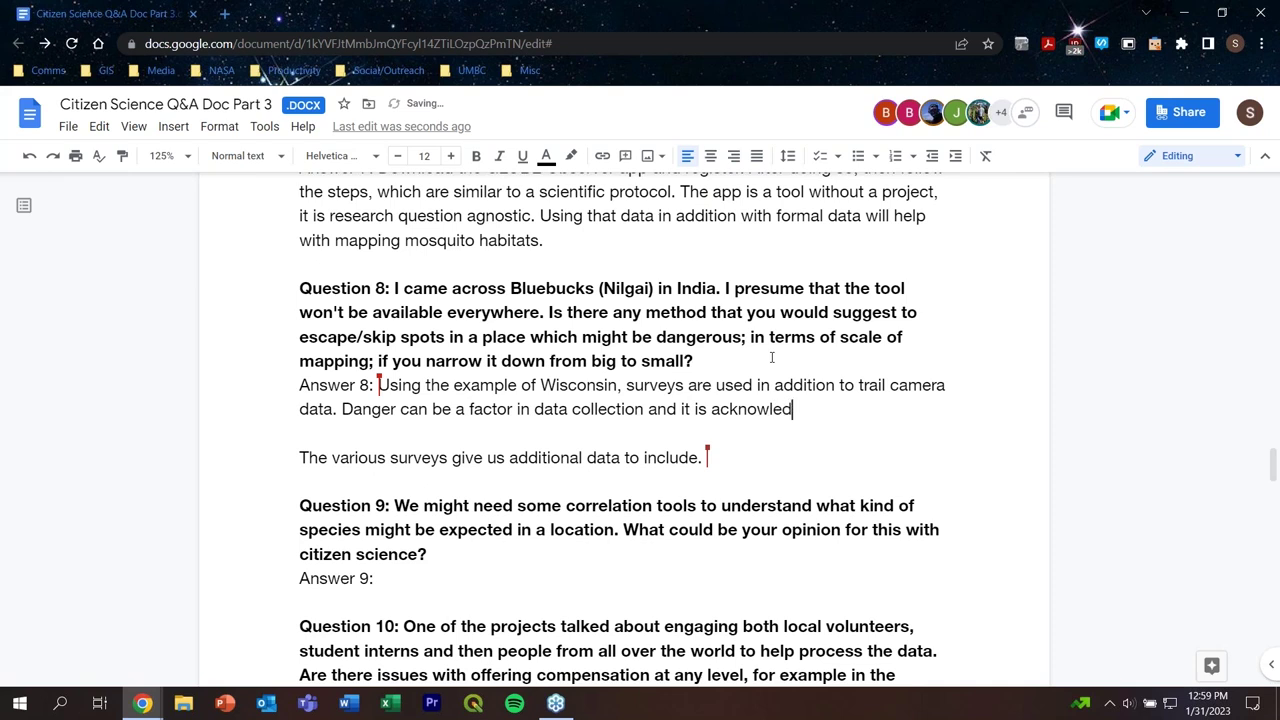
{"action": "type", "text": "ged that we cannot "}
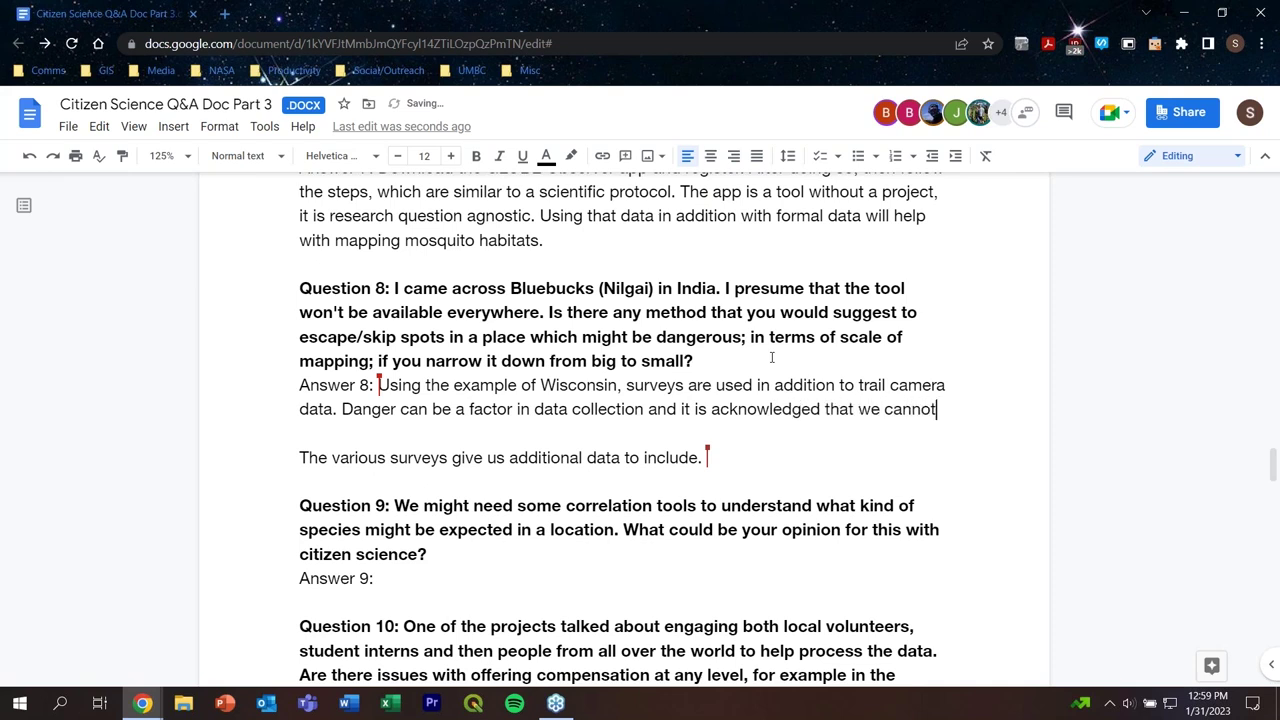
{"action": "type", "text": "c"}
{"action": "key", "text": "BackSpace"}
{"action": "type", "text": "collect dat"}
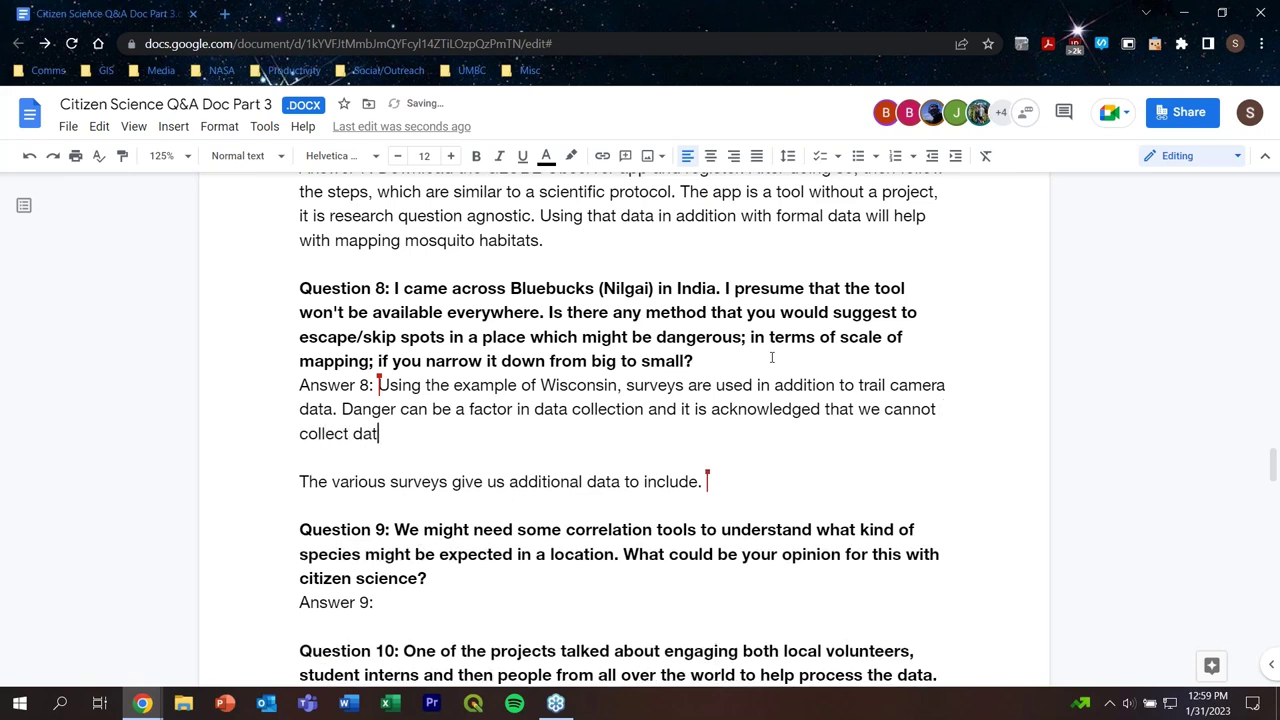
{"action": "type", "text": "a for every locatio"}
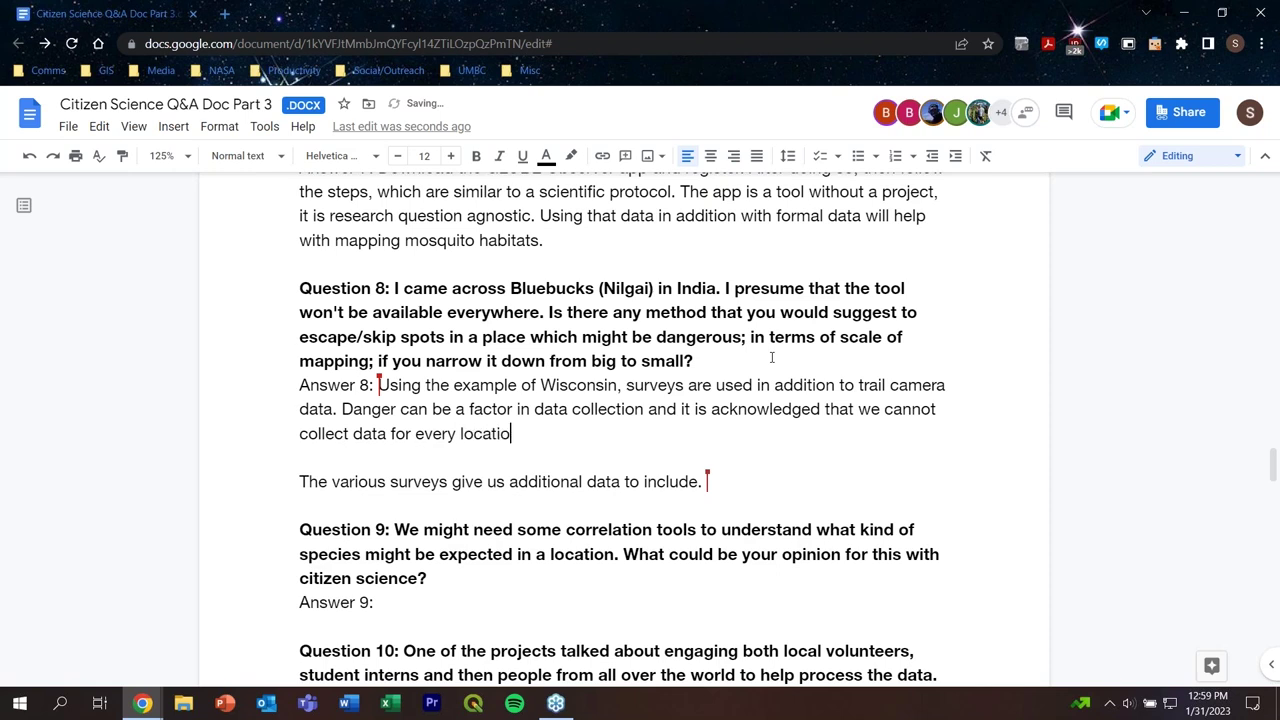
Add the sentence "Legal factors also play a role as well." after the danger sentence in Answer 8
{"action": "type", "text": "n. Legal factors also pla"}
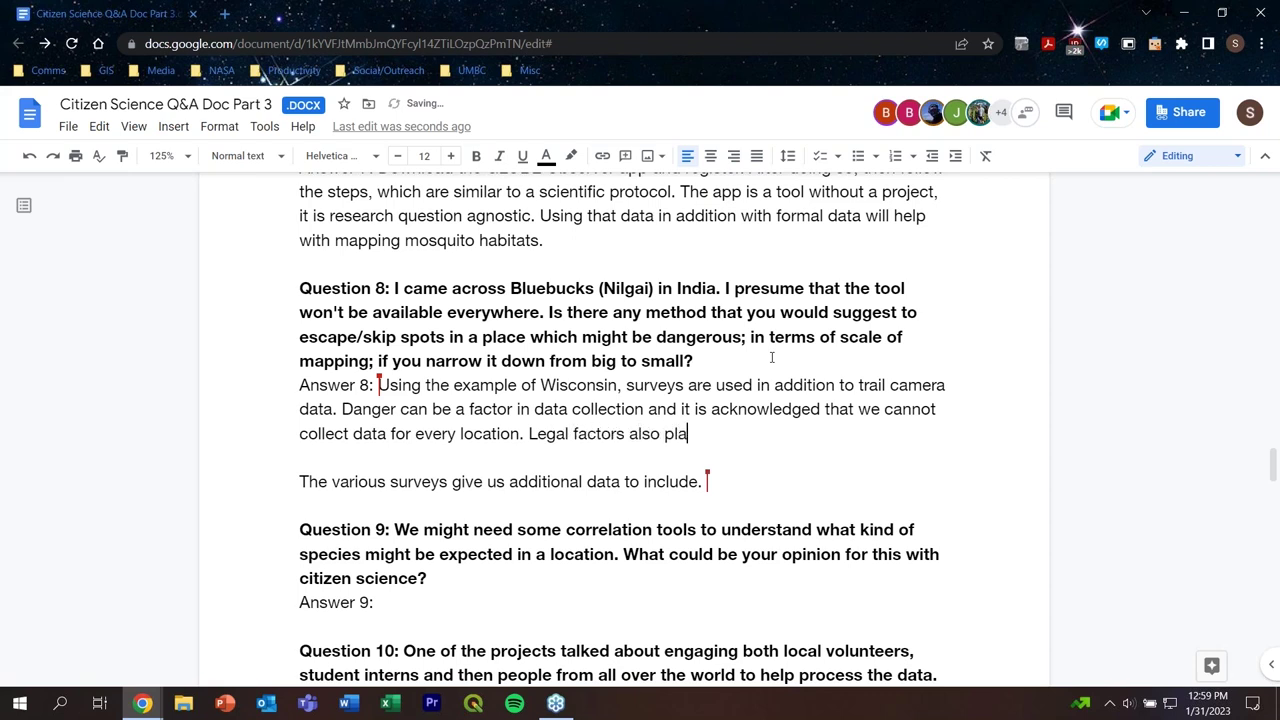
{"action": "type", "text": "y a role as well."}
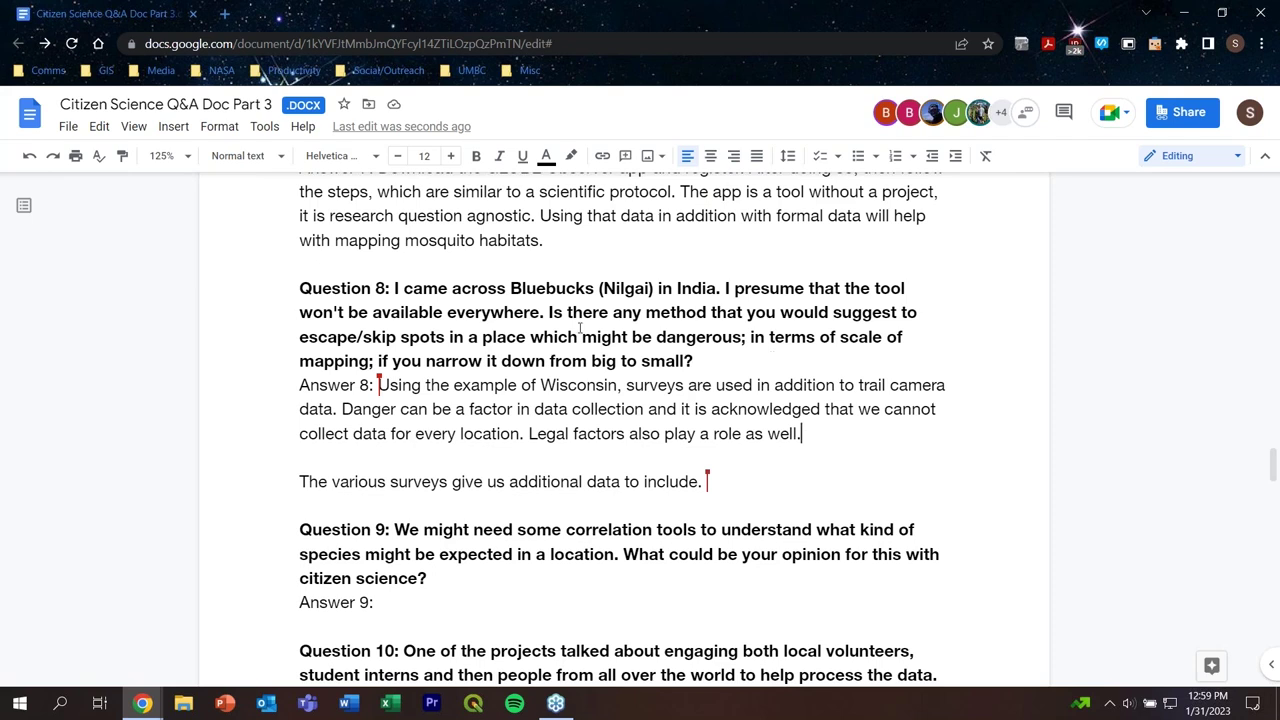
Reword "Legal factors" to "Cultural and legal factors" in Answer 8
{"action": "left_click", "coordinate": [526, 433]}
{"action": "type", "text": "Cultural"}
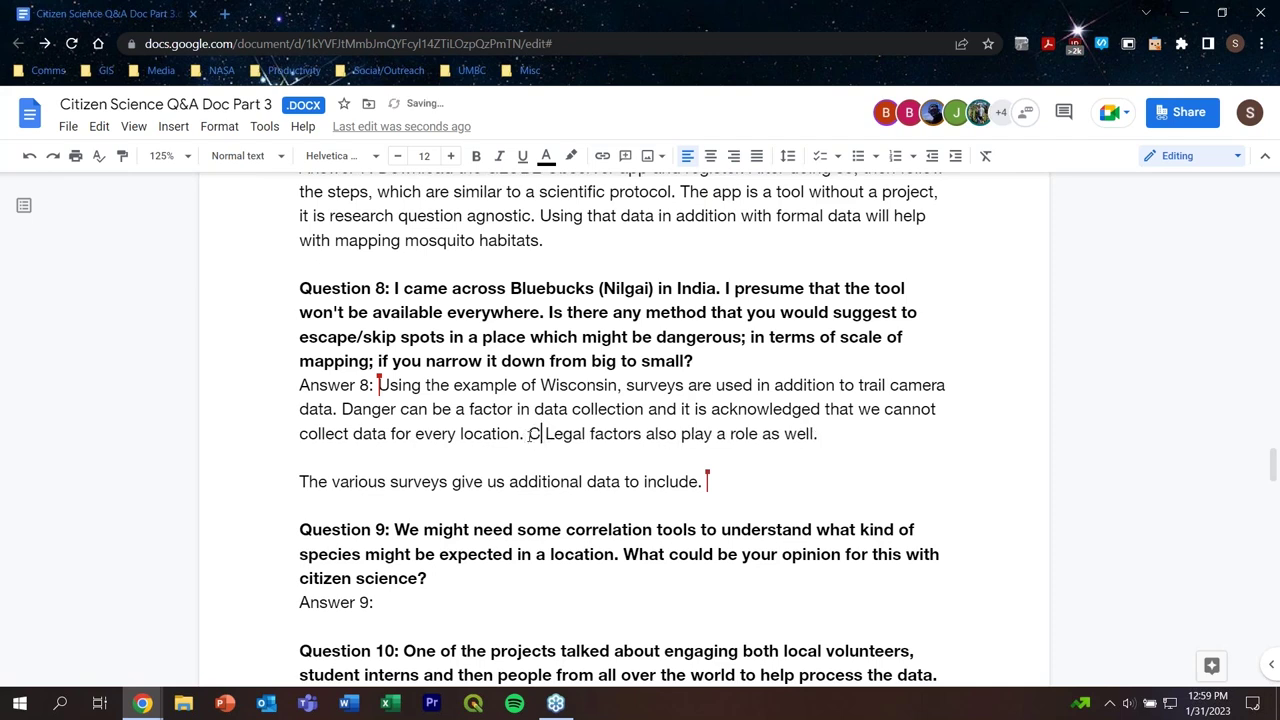
{"action": "type", "text": " and"}
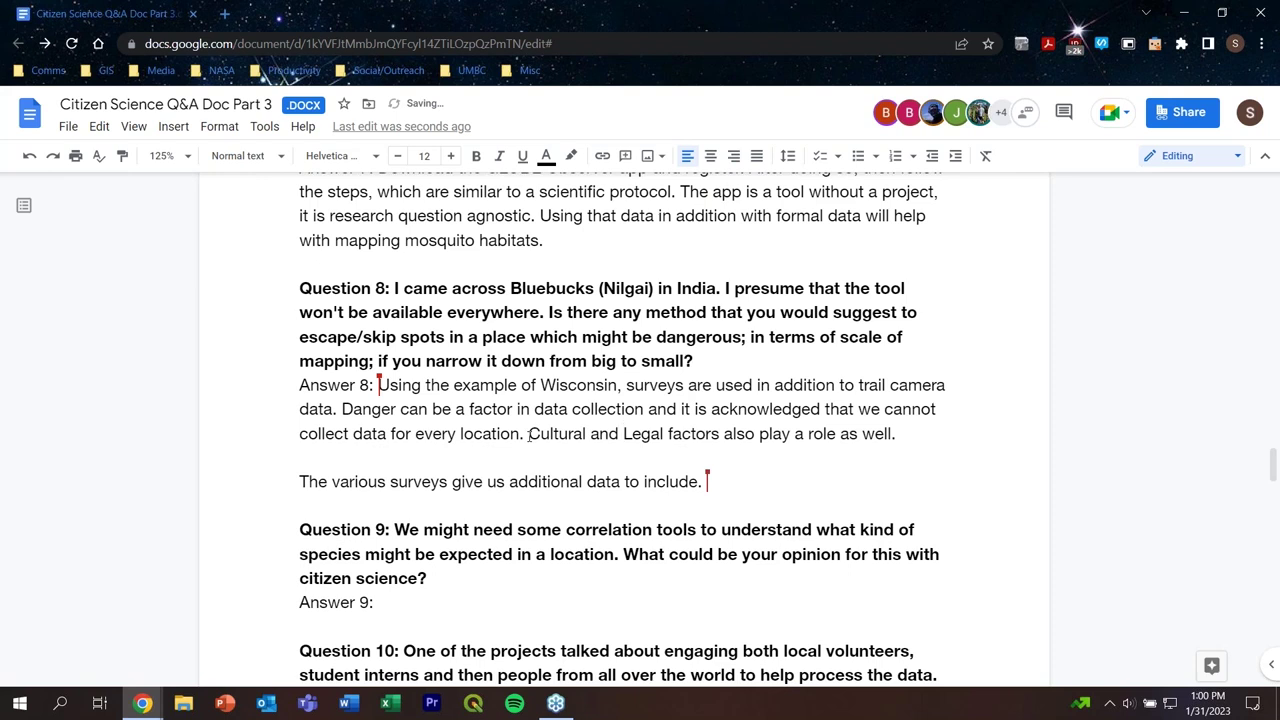
{"action": "key", "text": "Delete"}
{"action": "type", "text": "l"}
Add to the end of Answer 8's first paragraph: "Land use also changes over time, which may render historical data unreliable."
{"action": "left_click", "coordinate": [935, 433]}
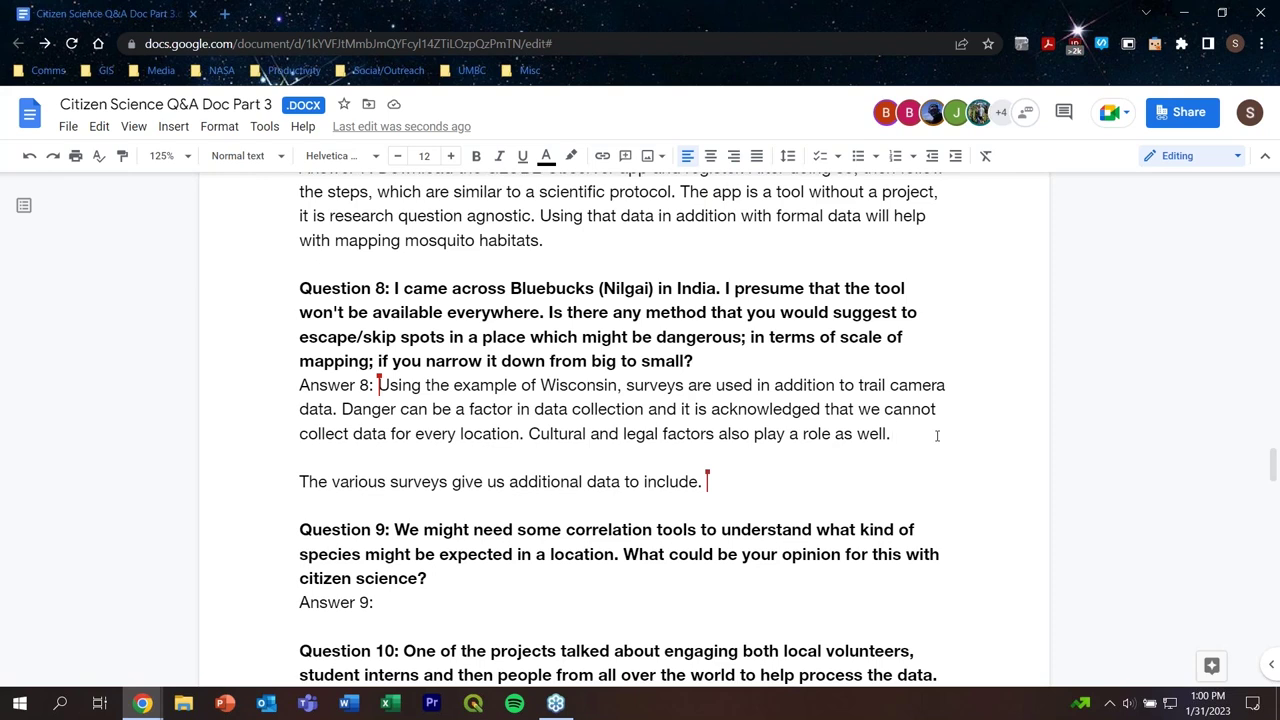
{"action": "type", "text": "Land us"}
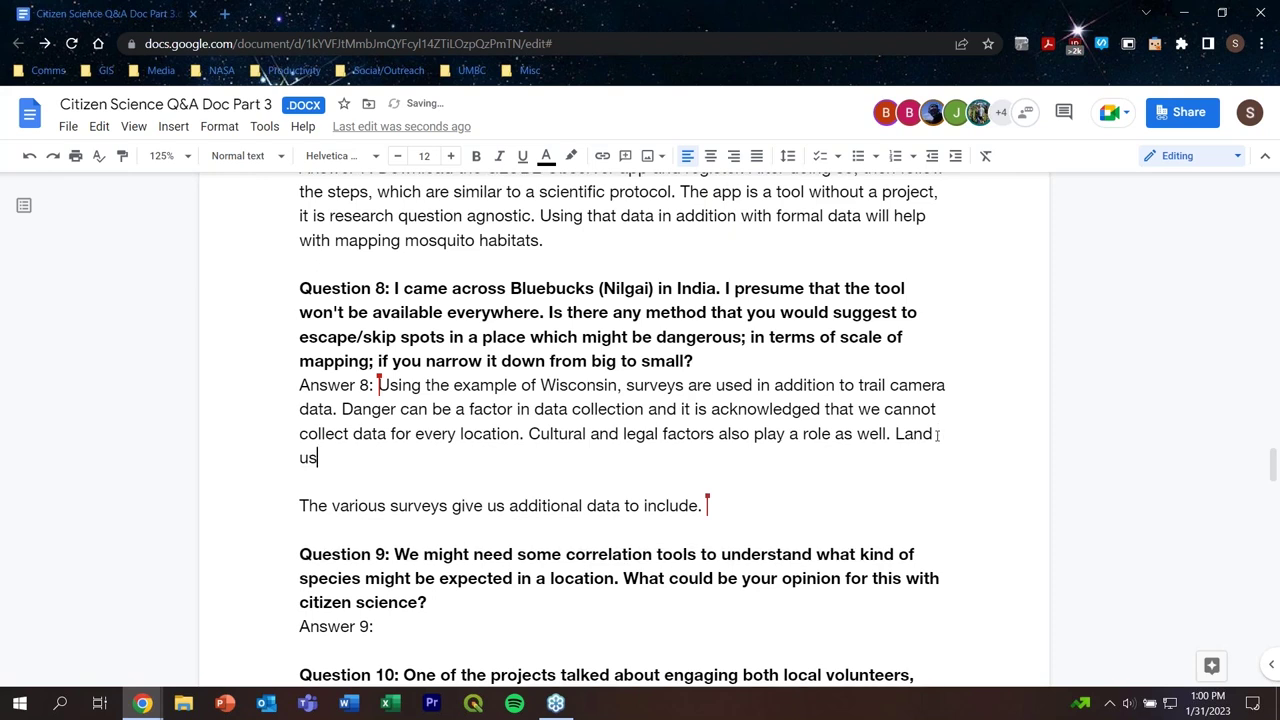
{"action": "type", "text": "e also changes over"}
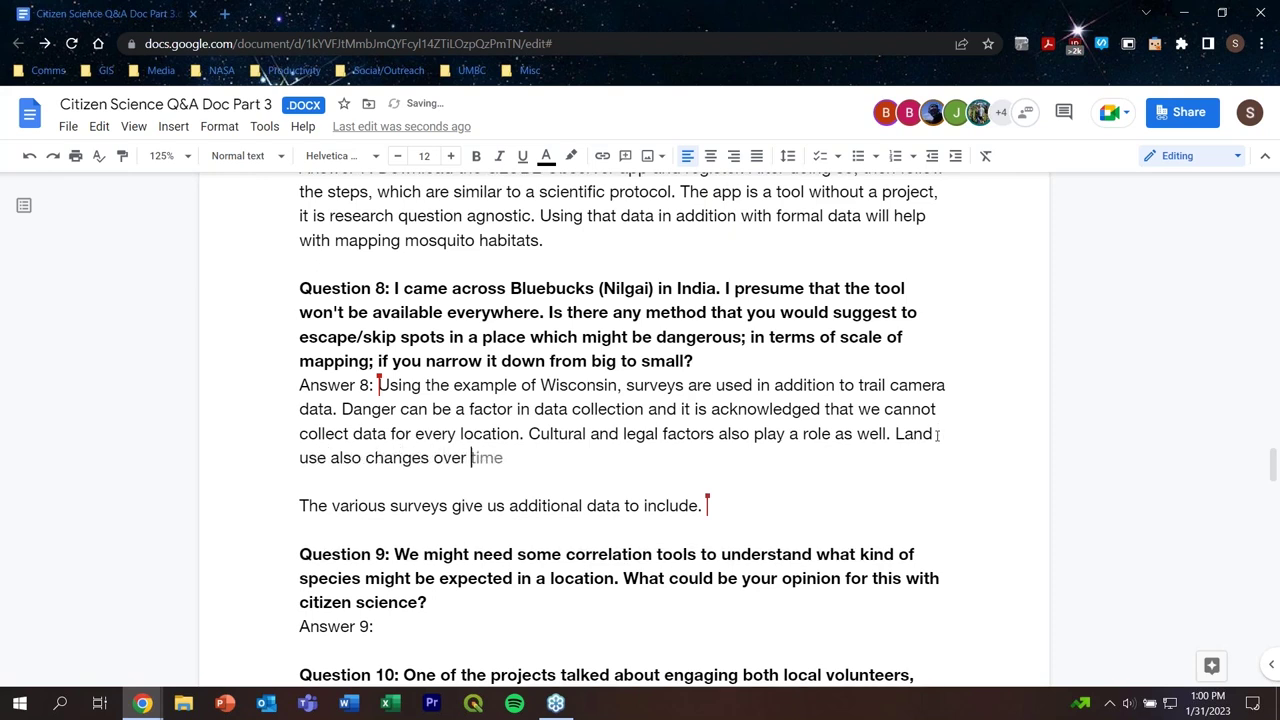
{"action": "key", "text": "Tab"}
{"action": "type", "text": ", whc"}
{"action": "key", "text": "BackSpace"}
{"action": "type", "text": "ich may render "}
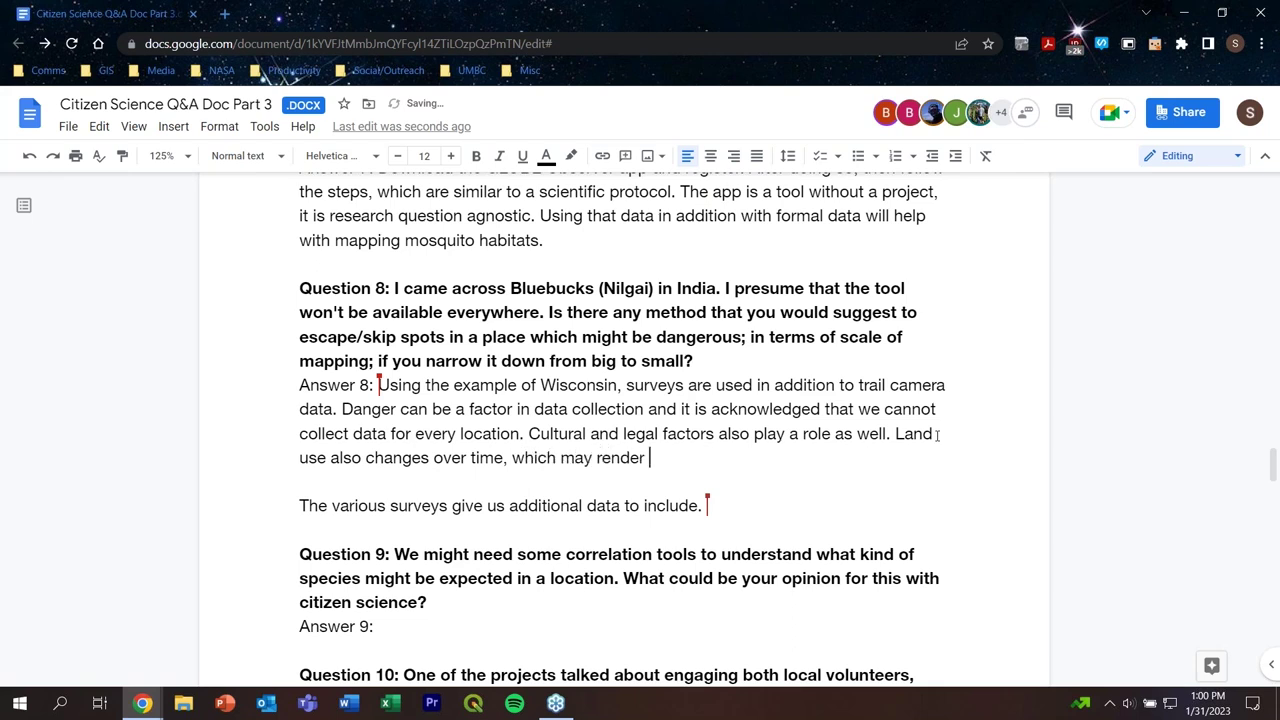
{"action": "type", "text": "historical data"}
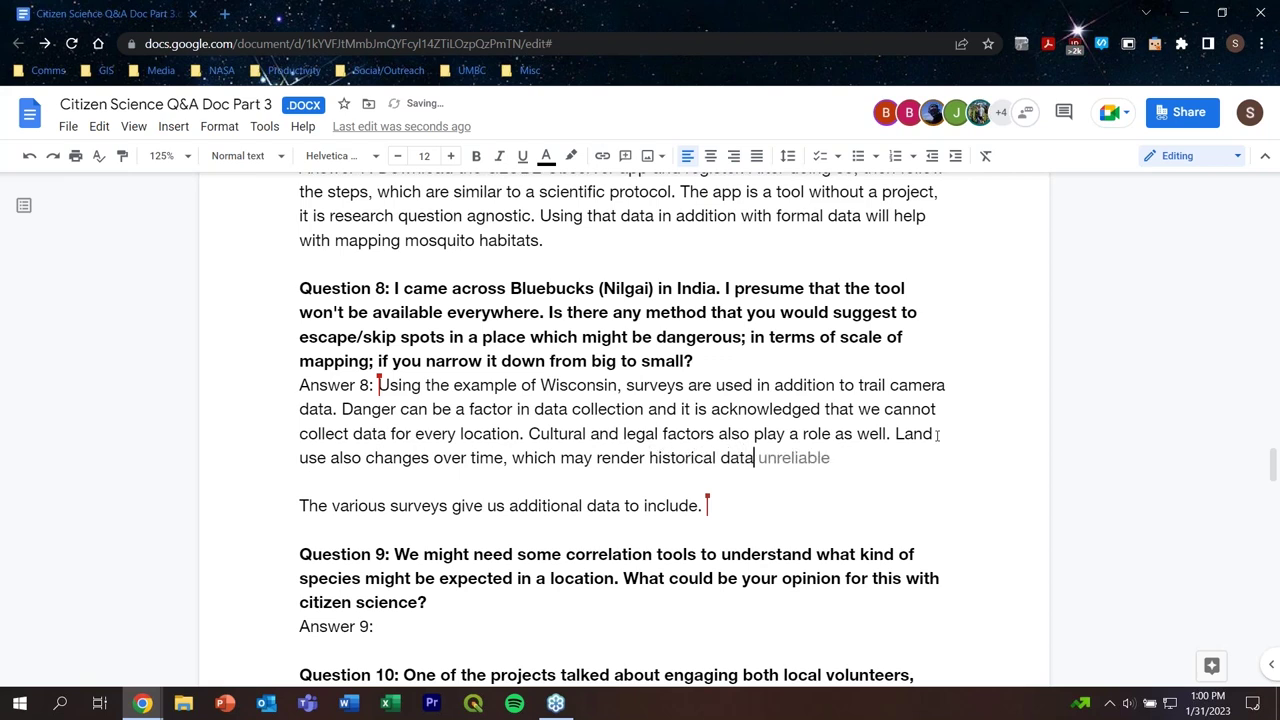
{"action": "key", "text": "Tab"}
{"action": "type", "text": "."}
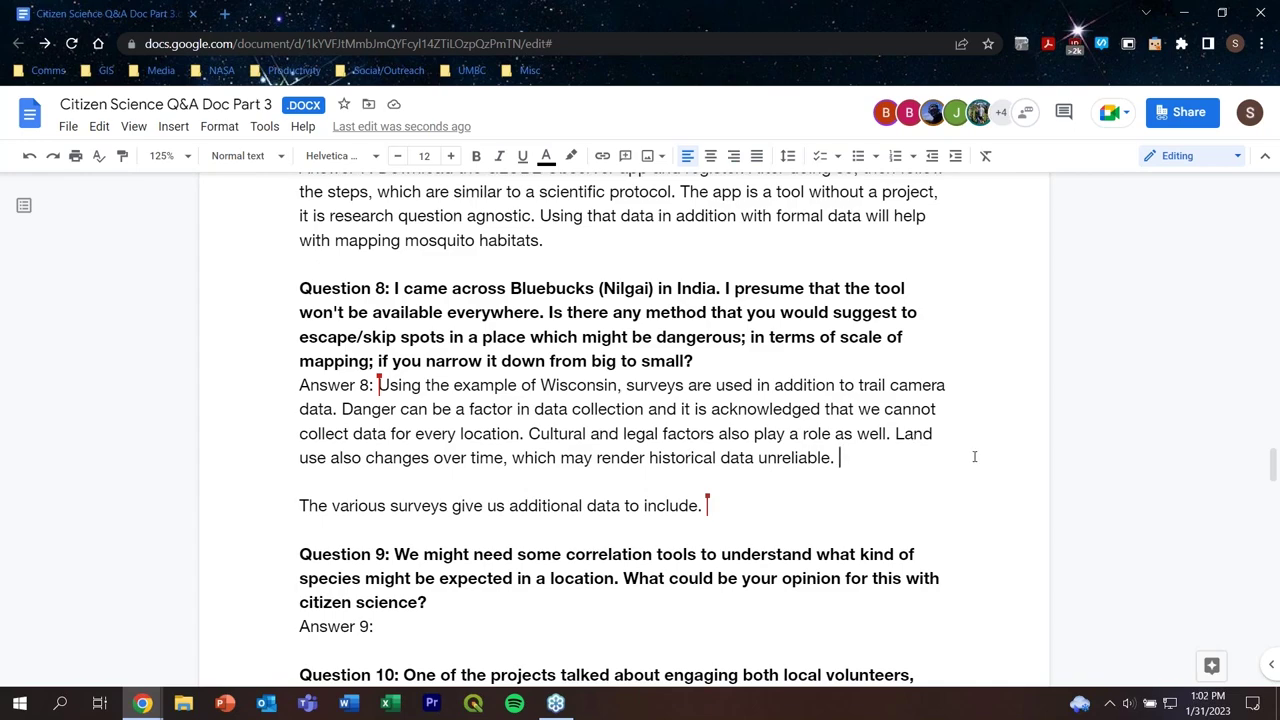
{"action": "scroll", "coordinate": [974, 456], "scroll_direction": "up", "scroll_amount": 15}
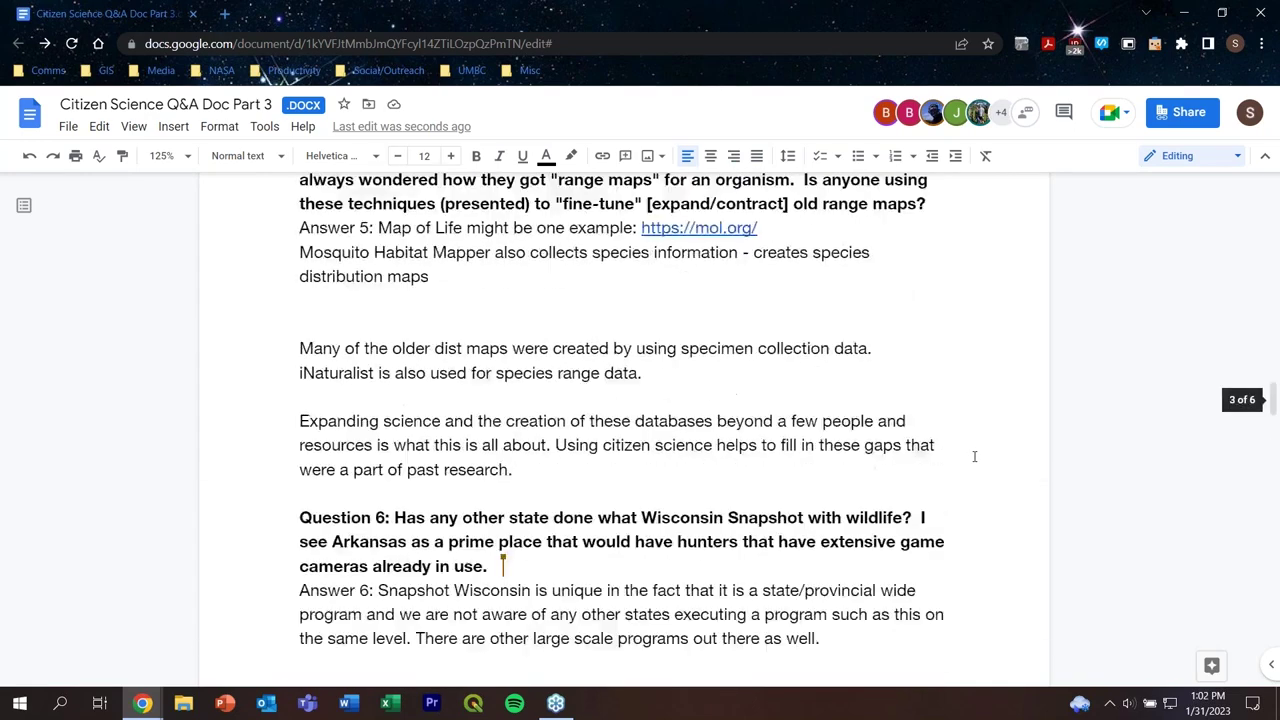
{"action": "scroll", "coordinate": [974, 458], "scroll_direction": "up", "scroll_amount": 20}
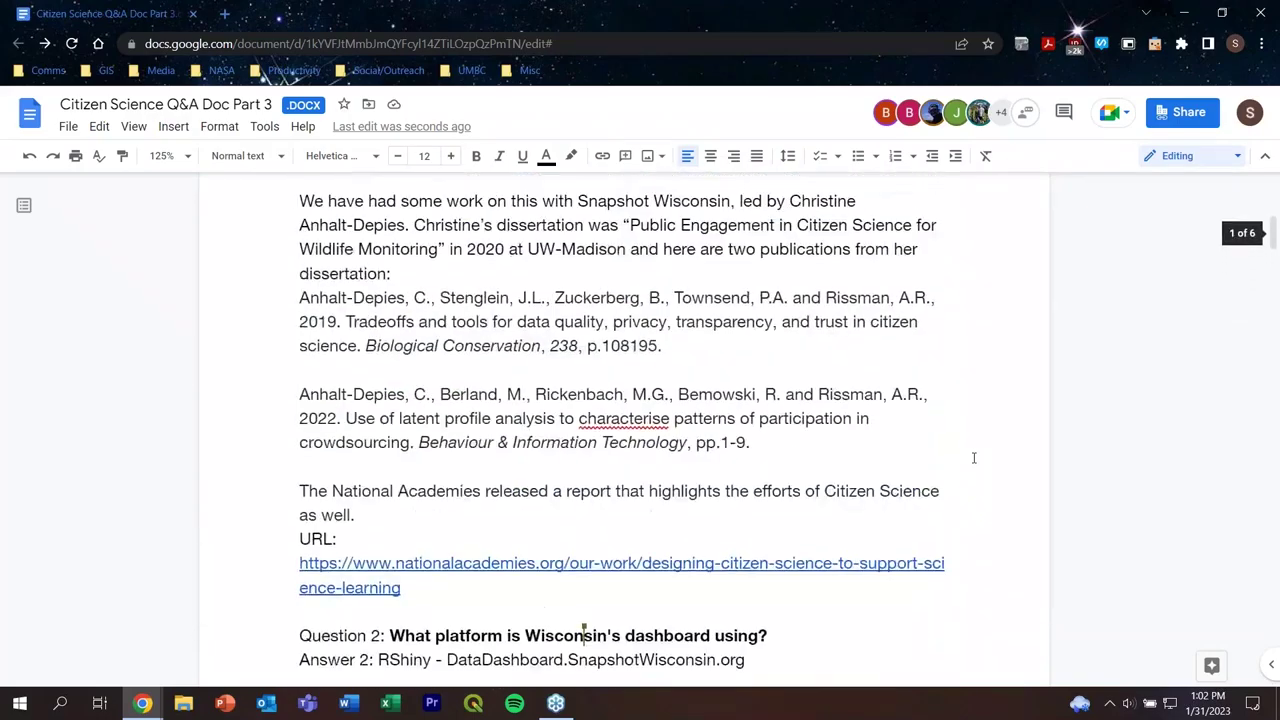
{"action": "scroll", "coordinate": [974, 458], "scroll_direction": "up", "scroll_amount": 3}
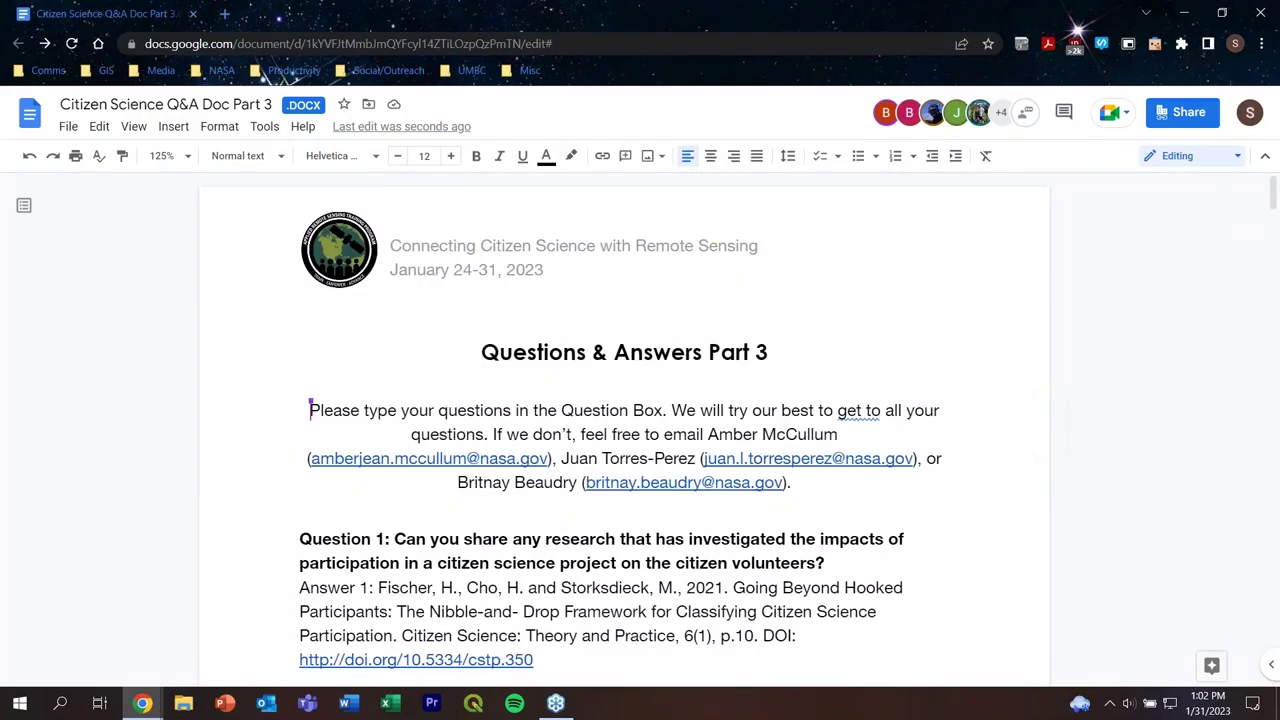